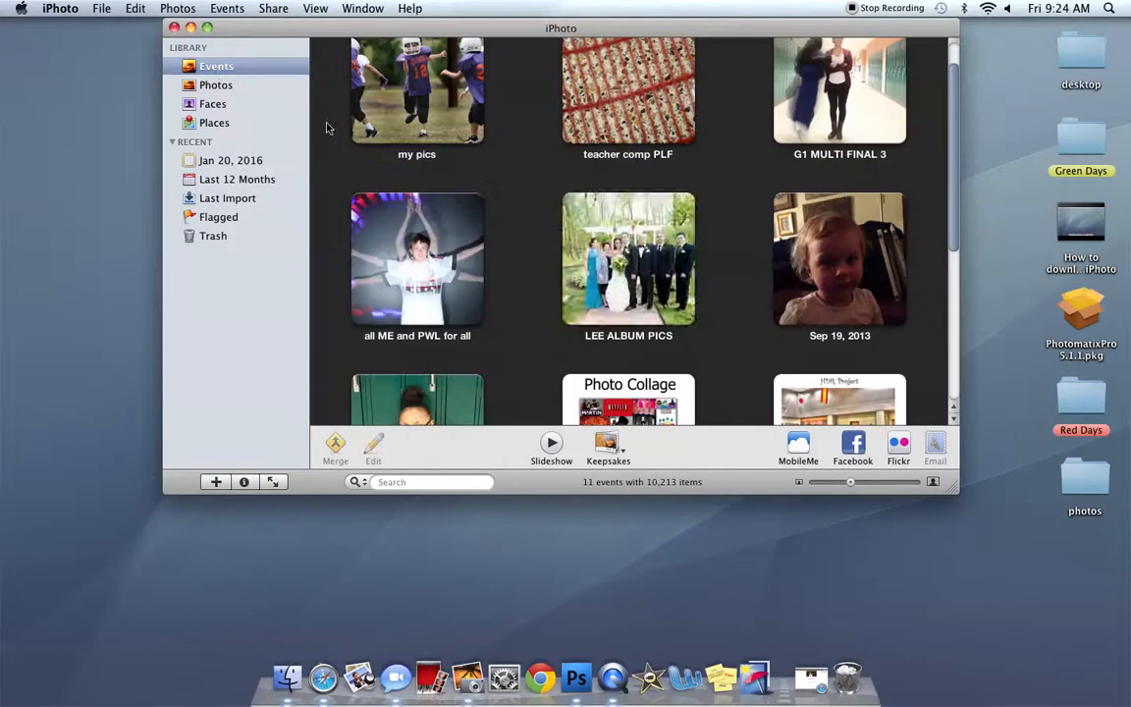
- Open the woodson perspective event in iPhoto and enlarge the window to show more of its photos
{"action": "left_click_drag", "start_coordinate": [278, 33], "coordinate": [194, 54]}
{"action": "scroll", "coordinate": [334, 190], "scroll_direction": "down", "scroll_amount": 2}
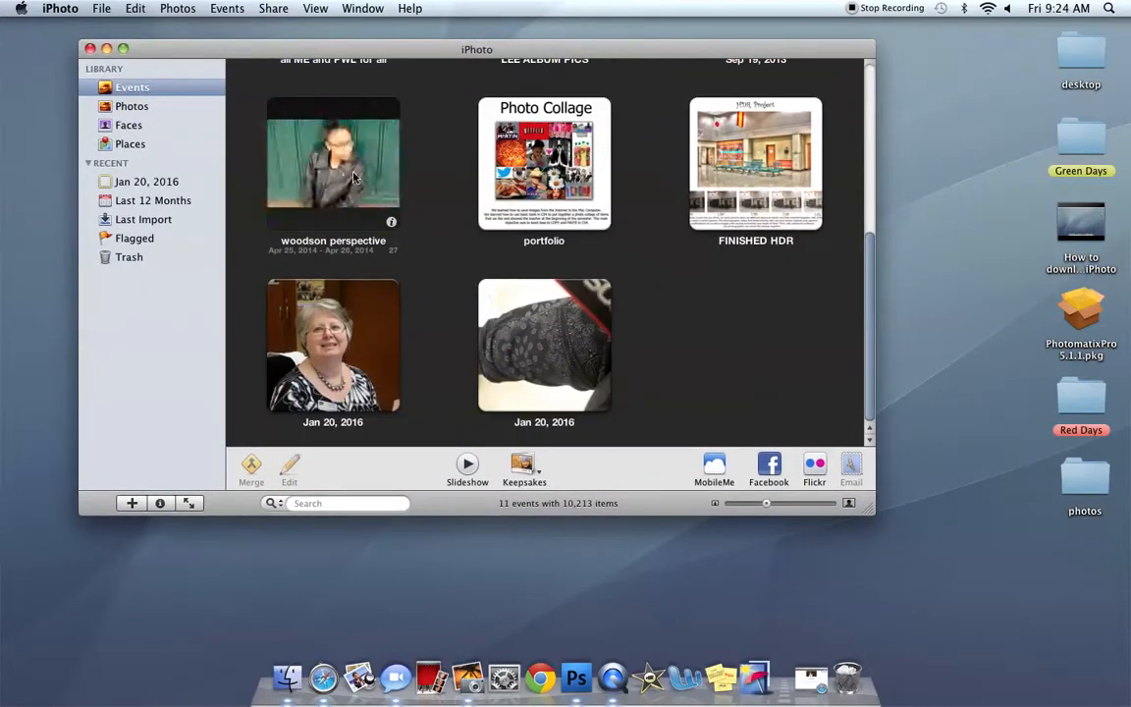
{"action": "double_click", "coordinate": [317, 149]}
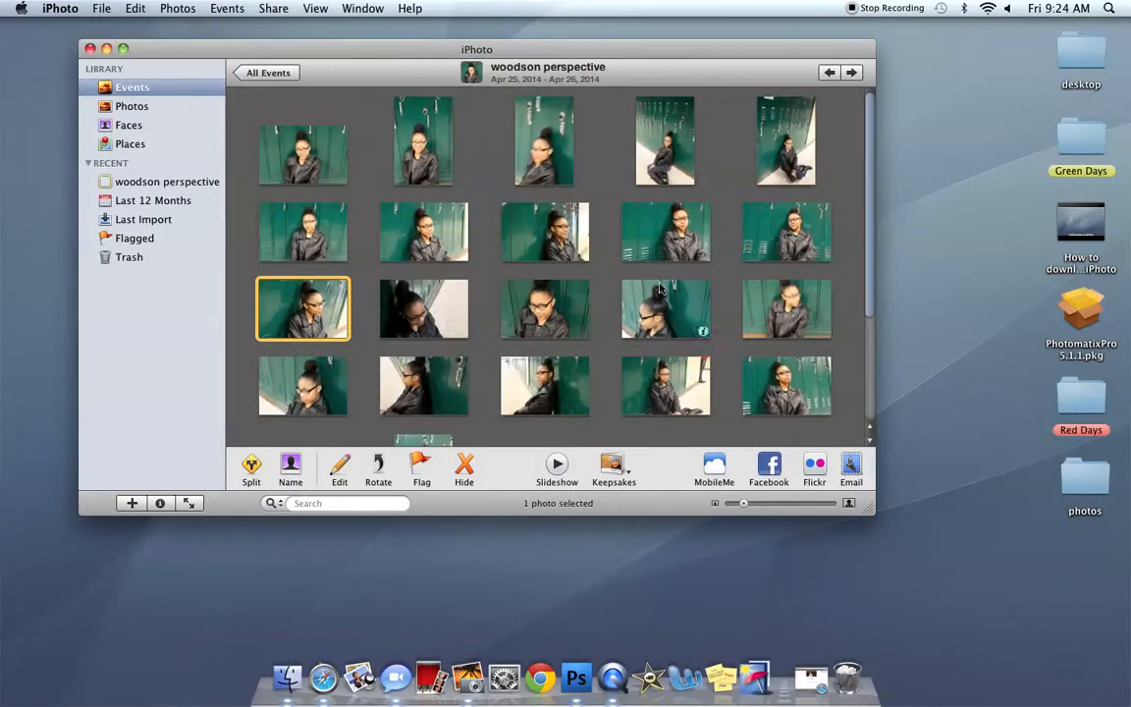
{"action": "left_click_drag", "start_coordinate": [868, 511], "coordinate": [907, 604]}
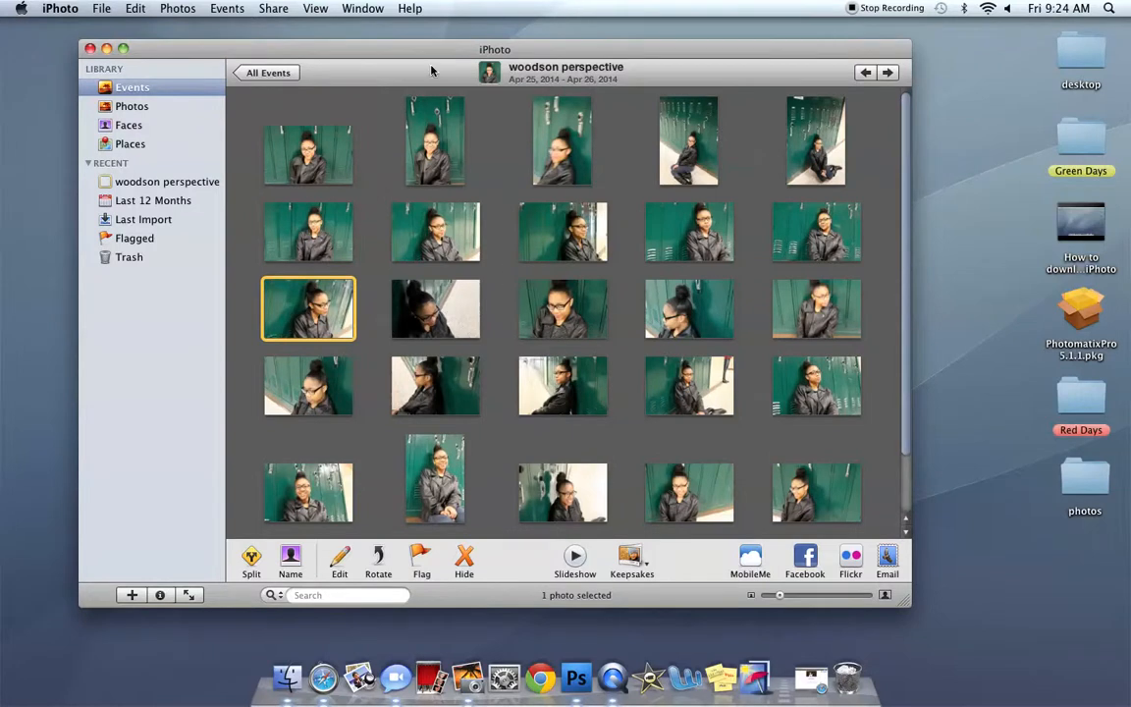
{"action": "left_click_drag", "start_coordinate": [424, 47], "coordinate": [433, 38]}
{"action": "scroll", "coordinate": [526, 316], "scroll_direction": "down", "scroll_amount": 2}
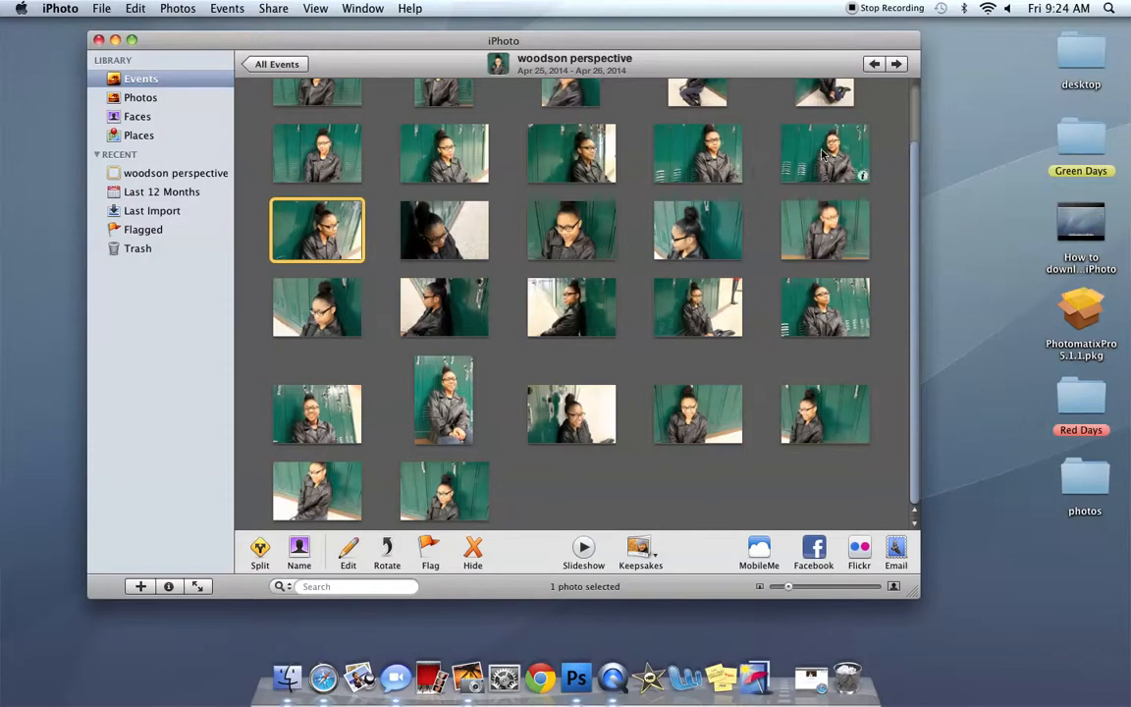
{"action": "left_click_drag", "start_coordinate": [715, 51], "coordinate": [764, 44]}
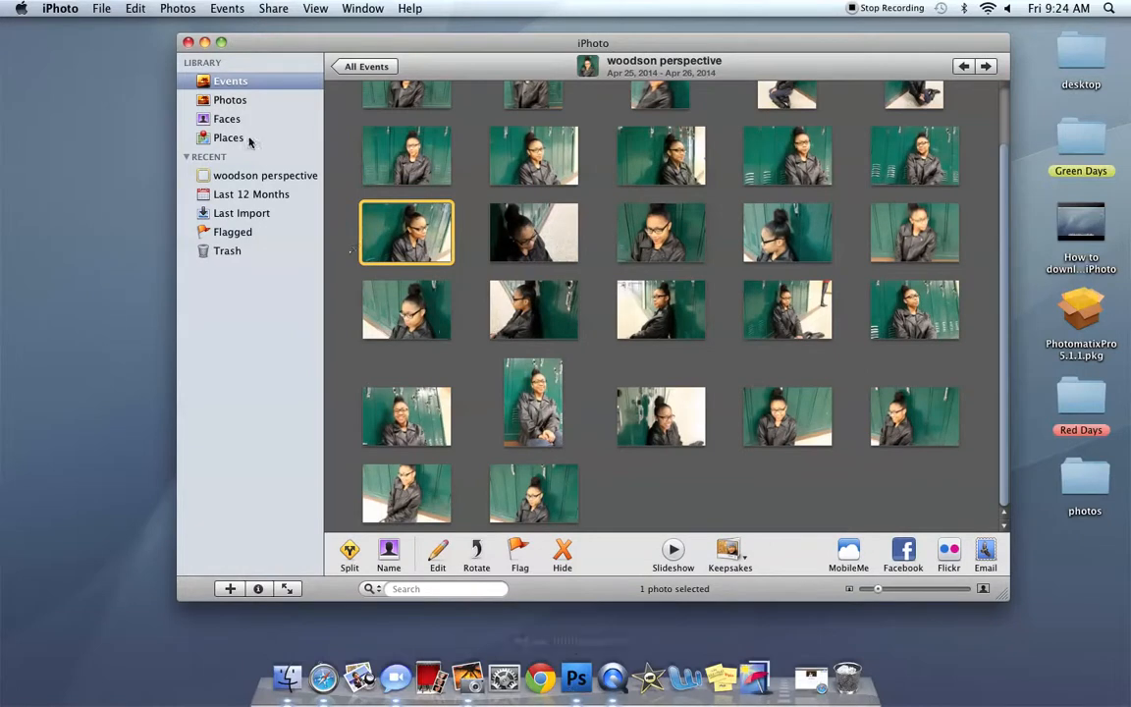
- Minimize iPhoto, switch to Photoshop and create a white RGB document 11 by 8.5 inches at 300 pixels/inch
{"action": "left_click", "coordinate": [204, 43]}
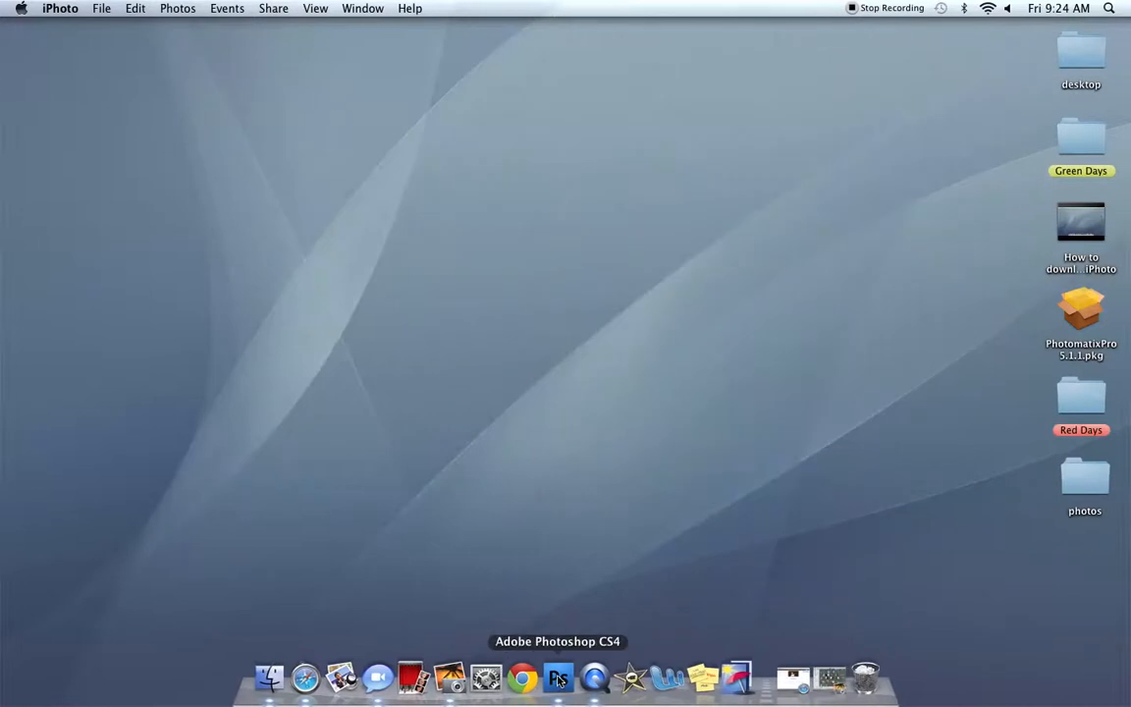
{"action": "left_click", "coordinate": [558, 677]}
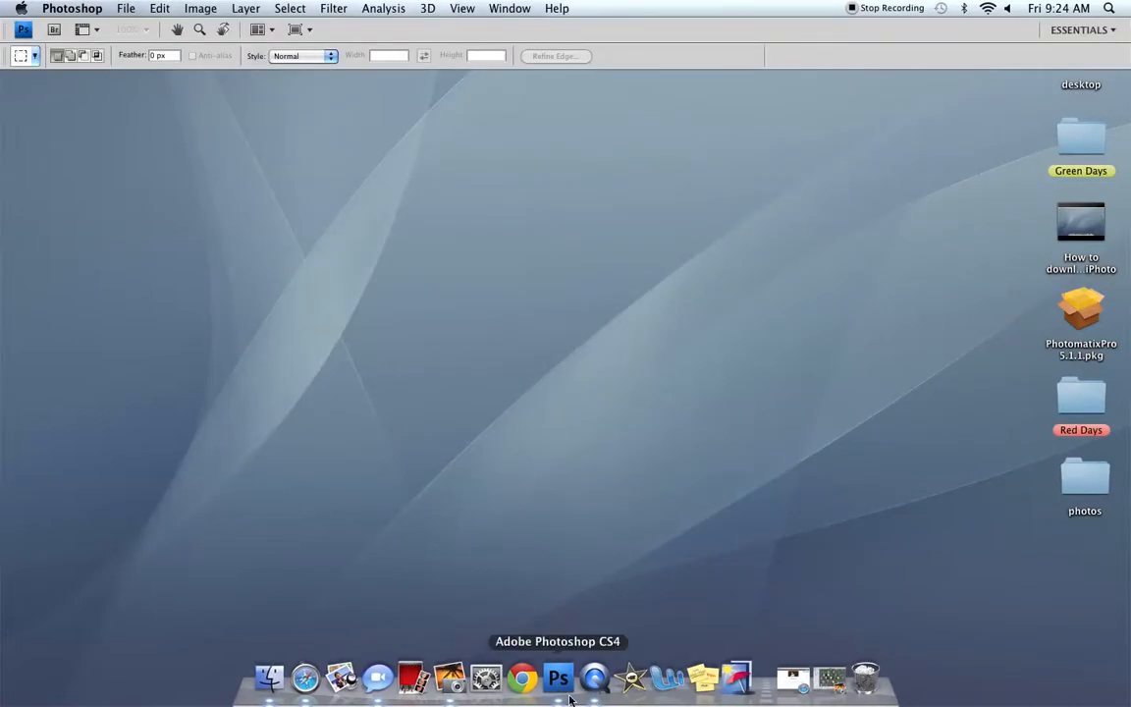
{"action": "left_click", "coordinate": [127, 9]}
{"action": "left_click", "coordinate": [142, 30]}
{"action": "left_click", "coordinate": [604, 252]}
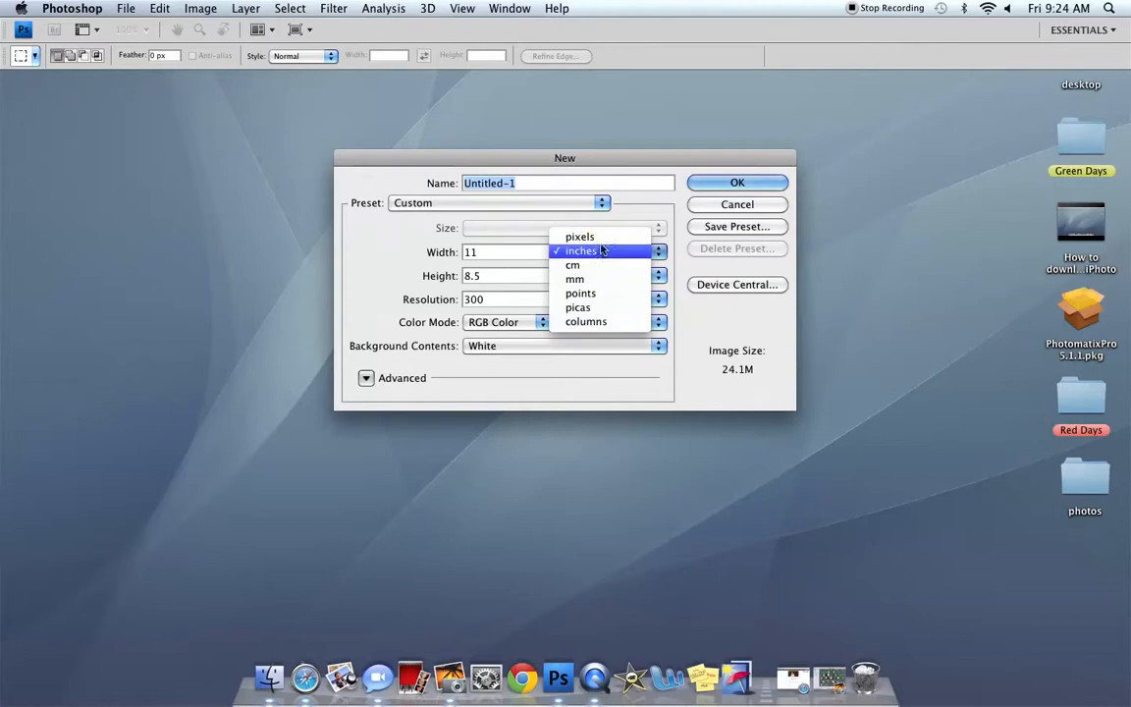
{"action": "left_click", "coordinate": [604, 251]}
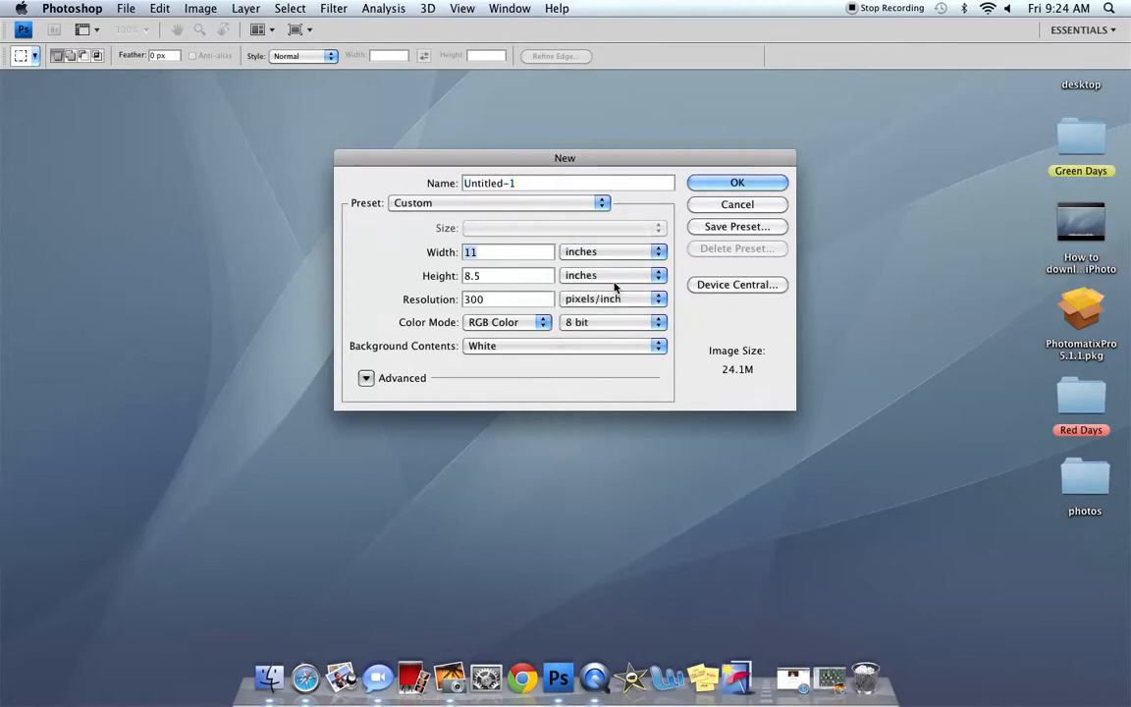
{"action": "key", "text": "Tab"}
{"action": "key", "text": "Tab"}
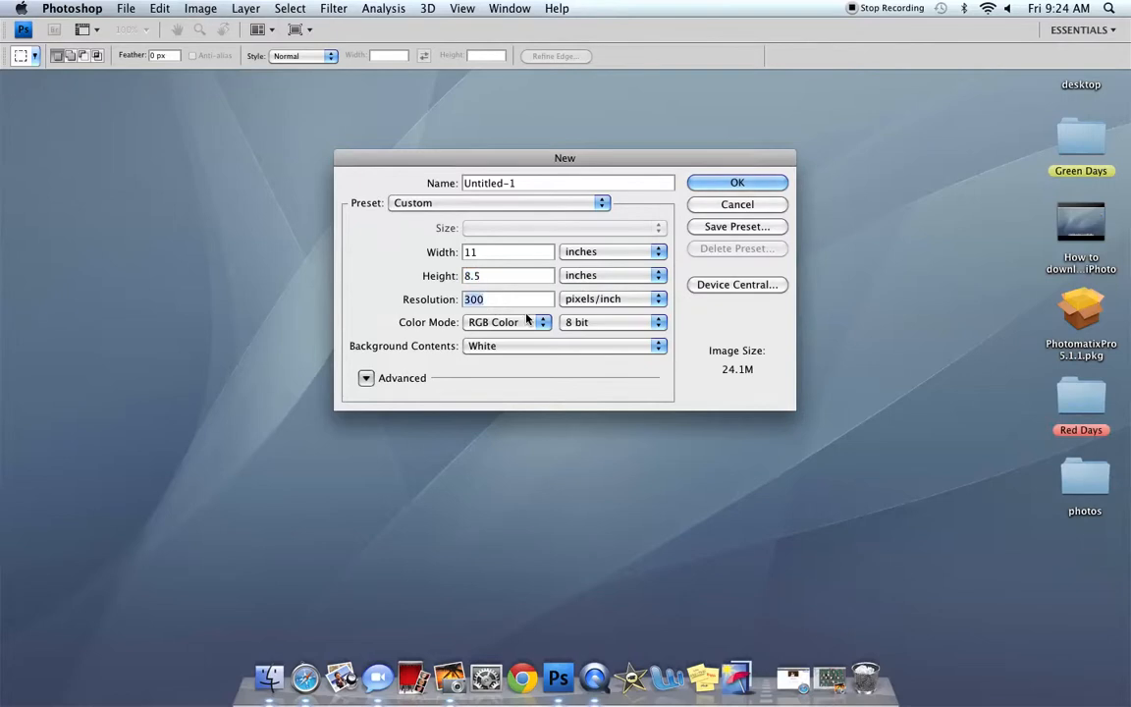
{"action": "left_click", "coordinate": [715, 183]}
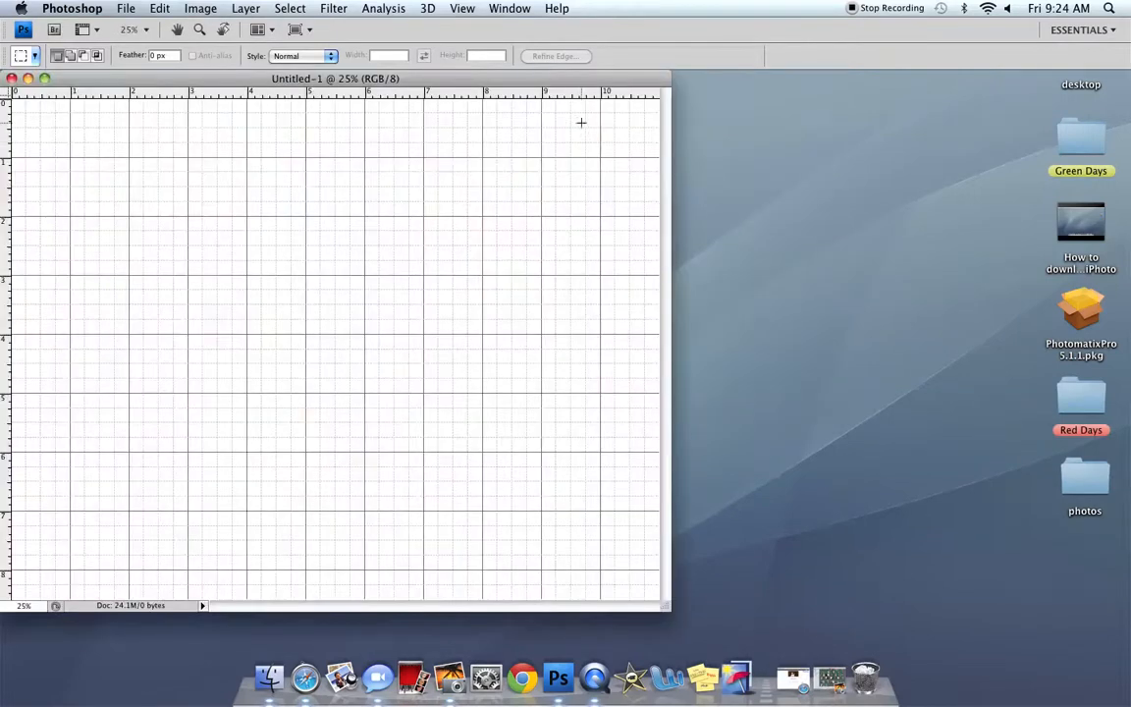
- Hide the grid on the blank document and enlarge its window so the whole page fits inside
{"action": "left_click_drag", "start_coordinate": [461, 79], "coordinate": [562, 93]}
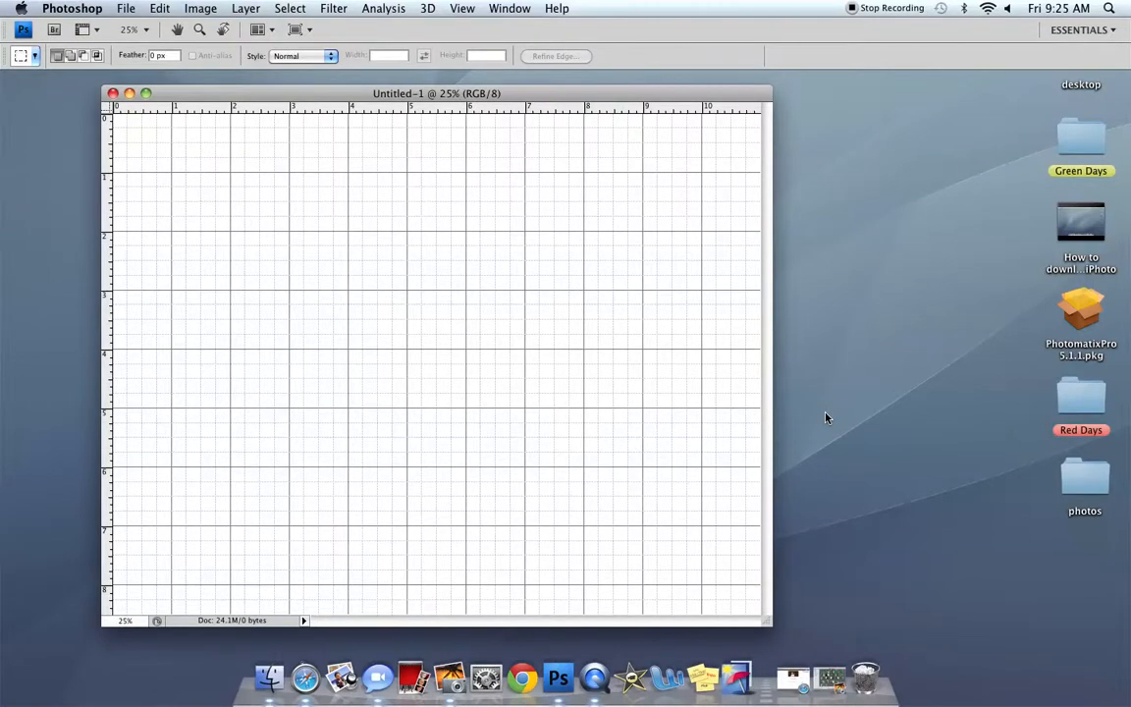
{"action": "key", "text": "super+apostrophe"}
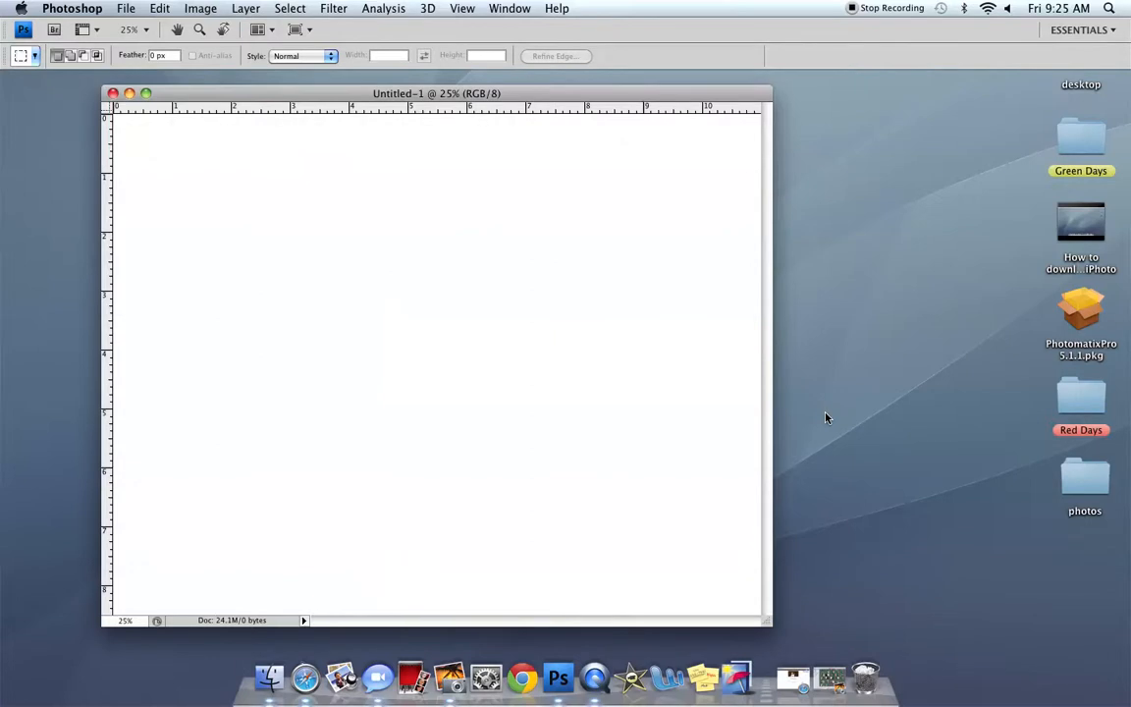
{"action": "left_click_drag", "start_coordinate": [768, 621], "coordinate": [849, 639]}
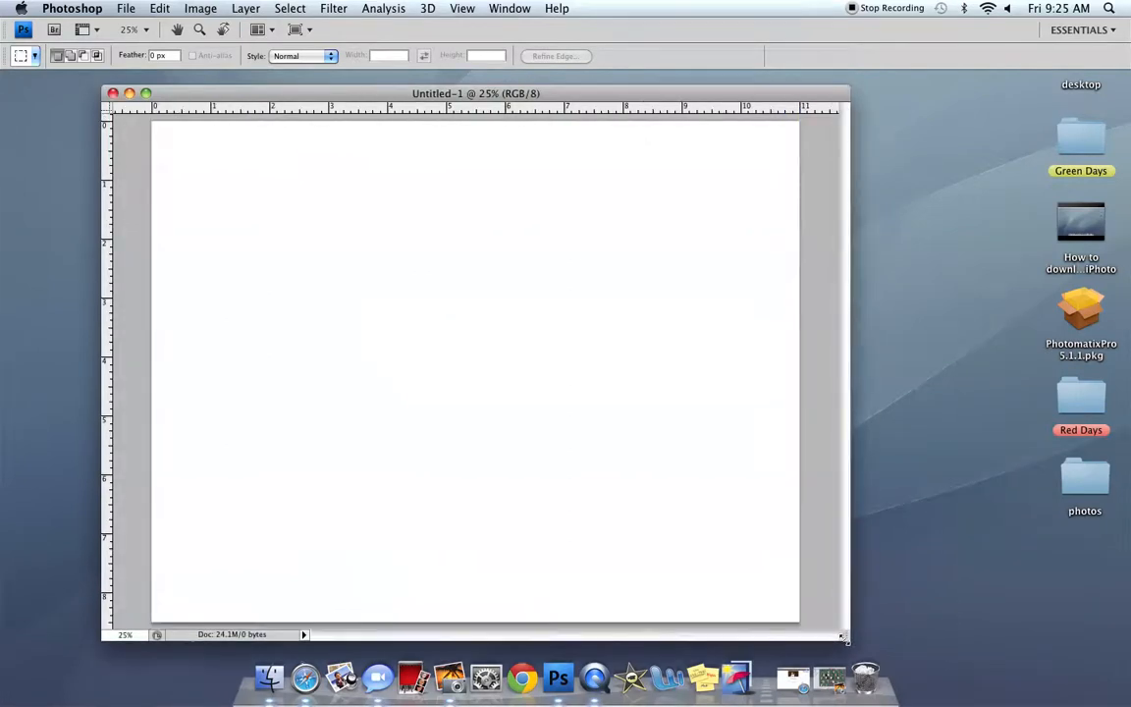
{"action": "left_click_drag", "start_coordinate": [584, 94], "coordinate": [562, 88]}
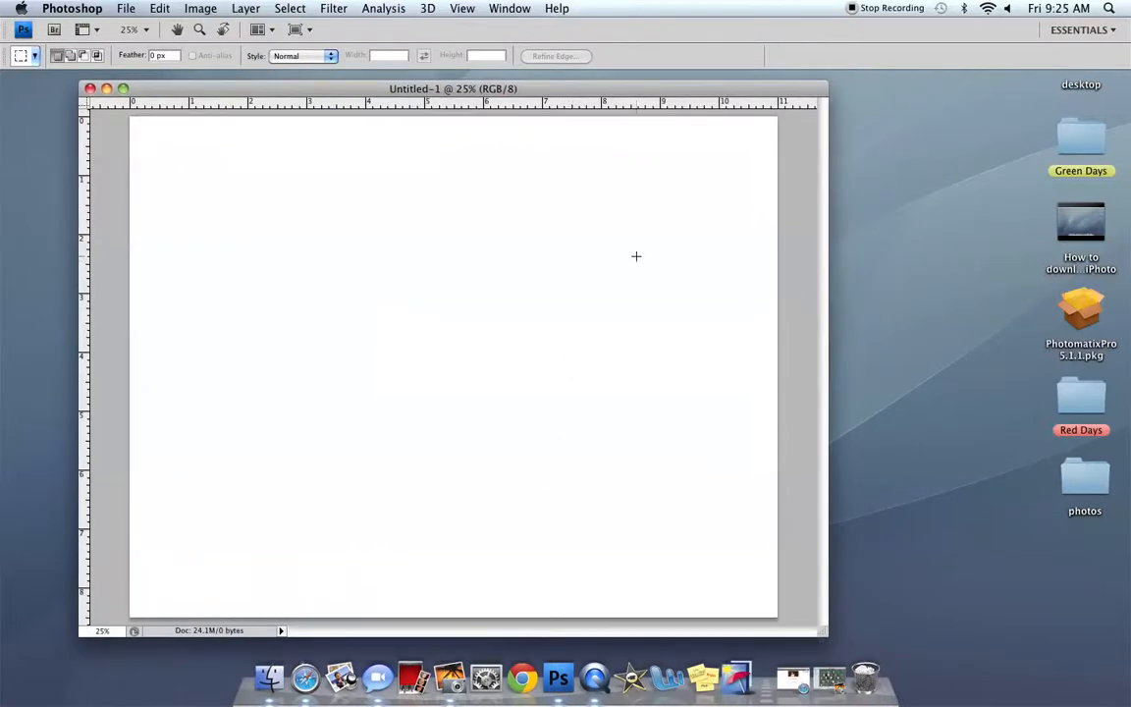
- Show the Tools and Layers palettes and arrange them beside the document window
{"action": "left_click", "coordinate": [521, 10]}
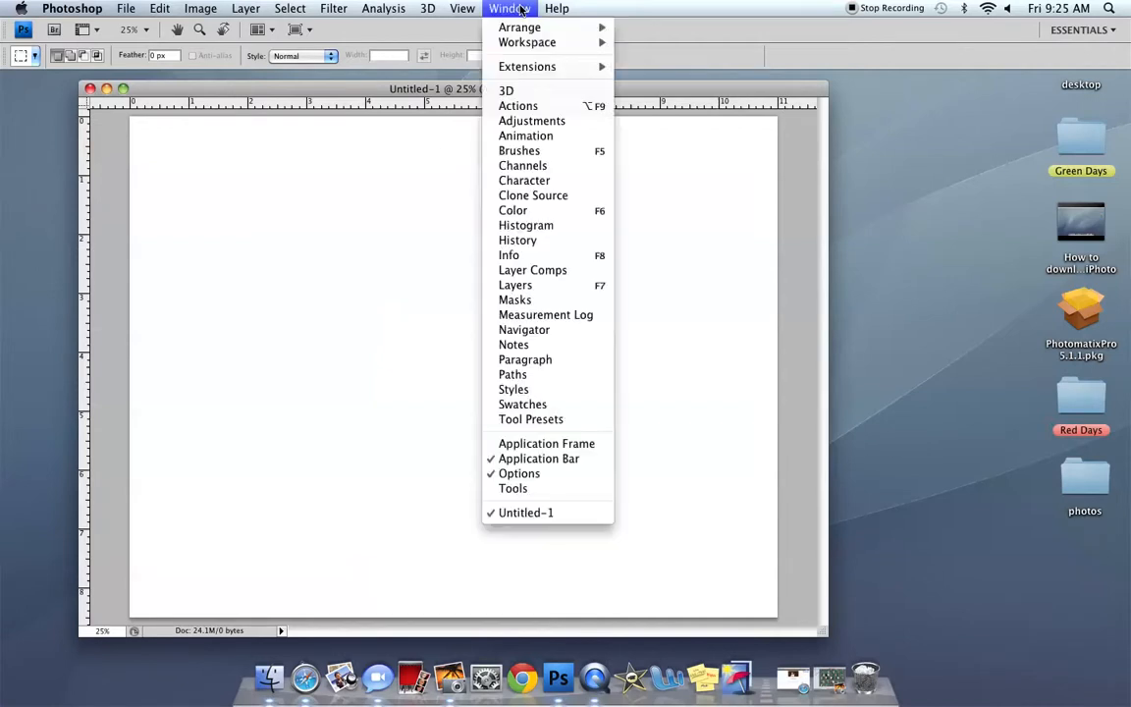
{"action": "left_click", "coordinate": [539, 487]}
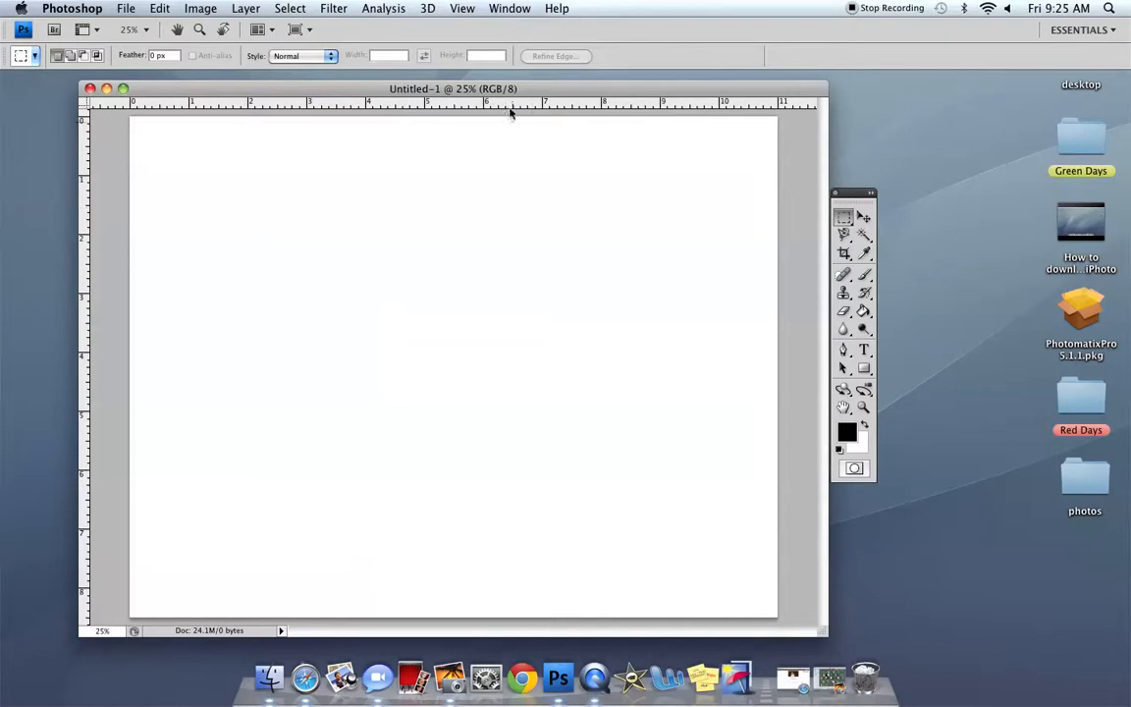
{"action": "left_click_drag", "start_coordinate": [488, 91], "coordinate": [445, 90]}
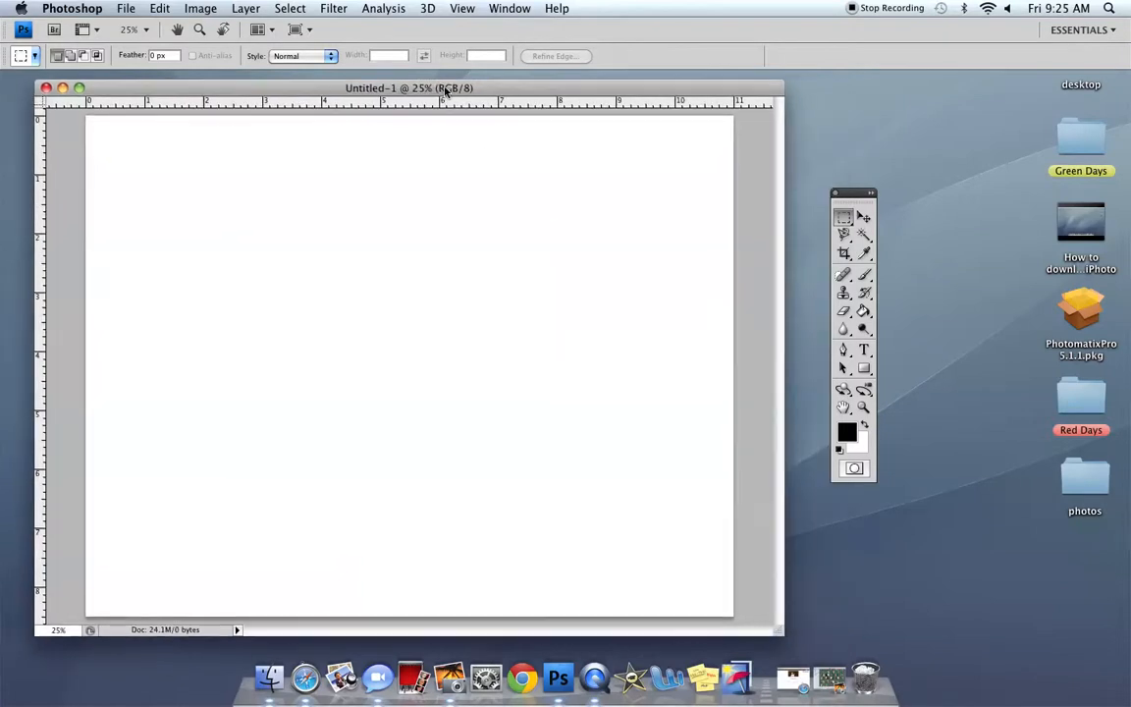
{"action": "left_click", "coordinate": [501, 8]}
{"action": "left_click", "coordinate": [526, 285]}
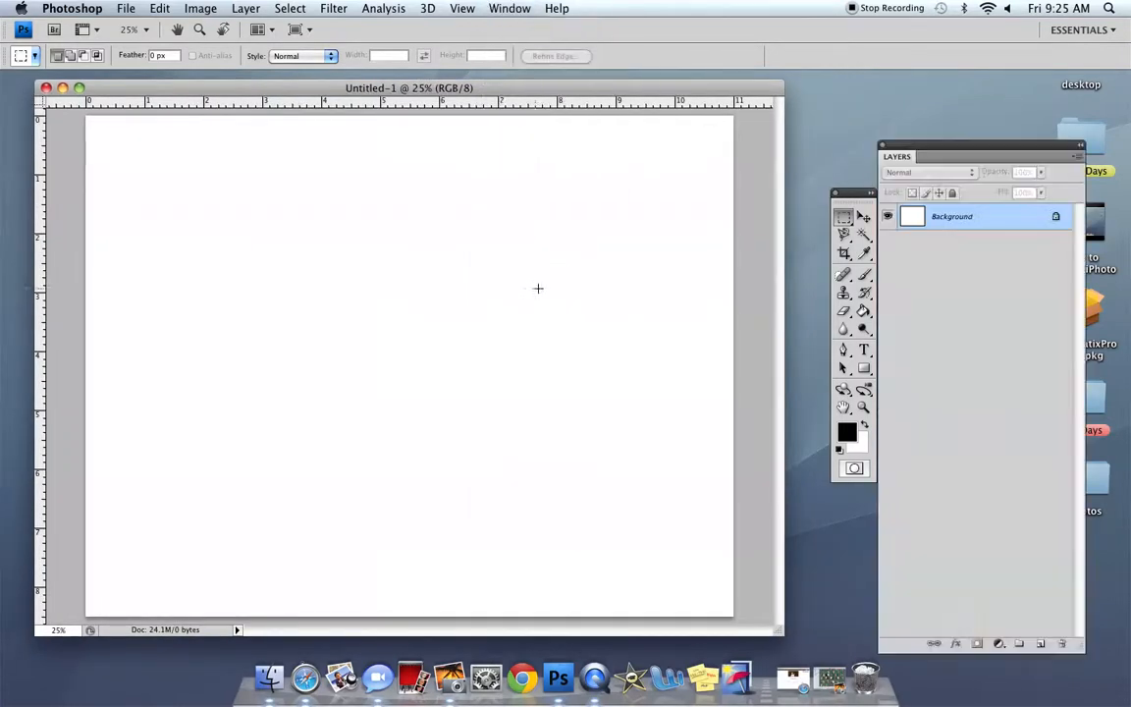
{"action": "left_click_drag", "start_coordinate": [967, 150], "coordinate": [975, 90]}
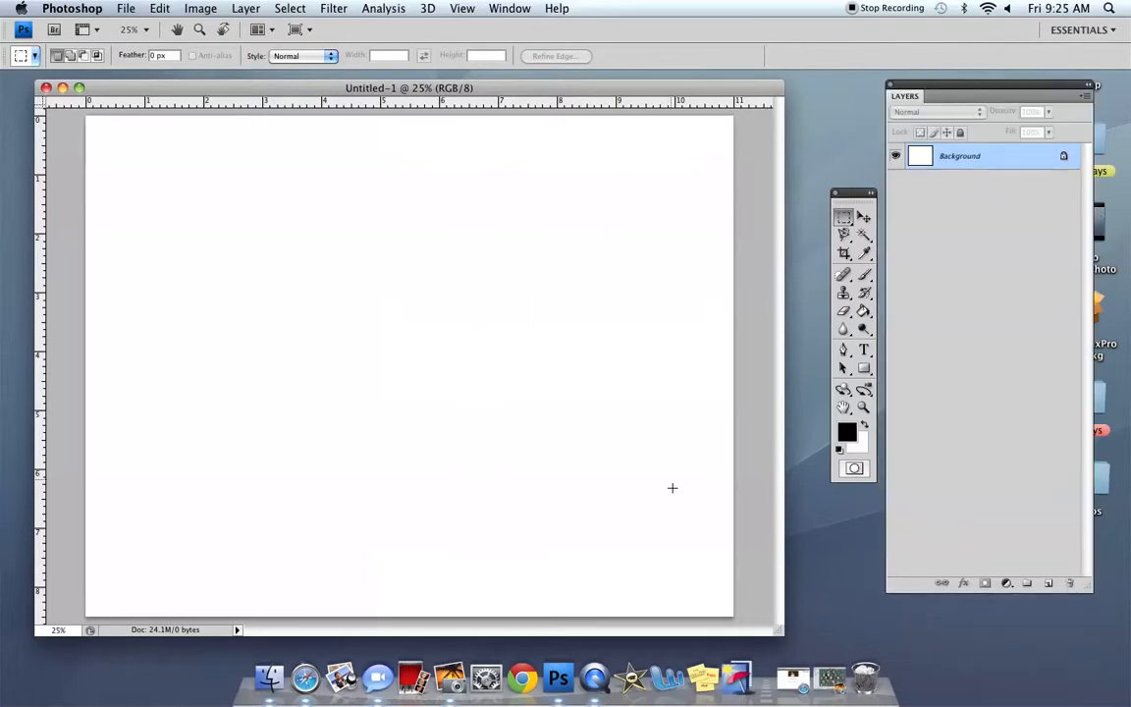
- Restore the minimized iPhoto window, shrink it and move it aside so the blank Photoshop page stays partly visible
{"action": "left_click", "coordinate": [832, 680]}
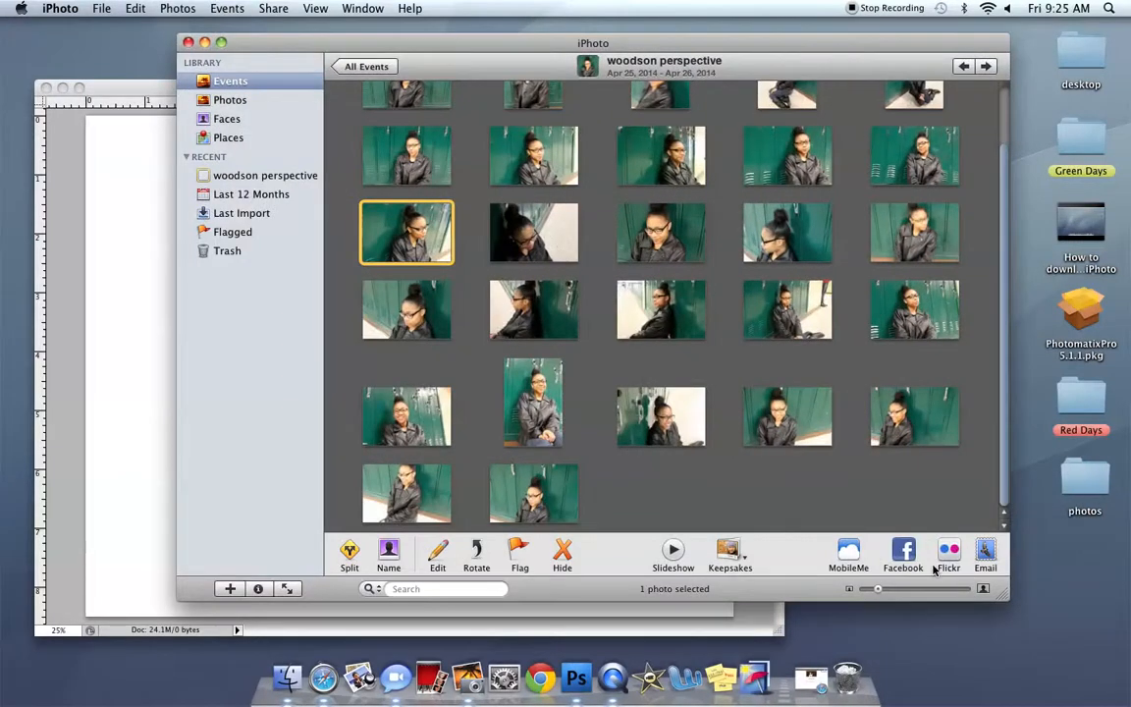
{"action": "left_click_drag", "start_coordinate": [1002, 595], "coordinate": [823, 461]}
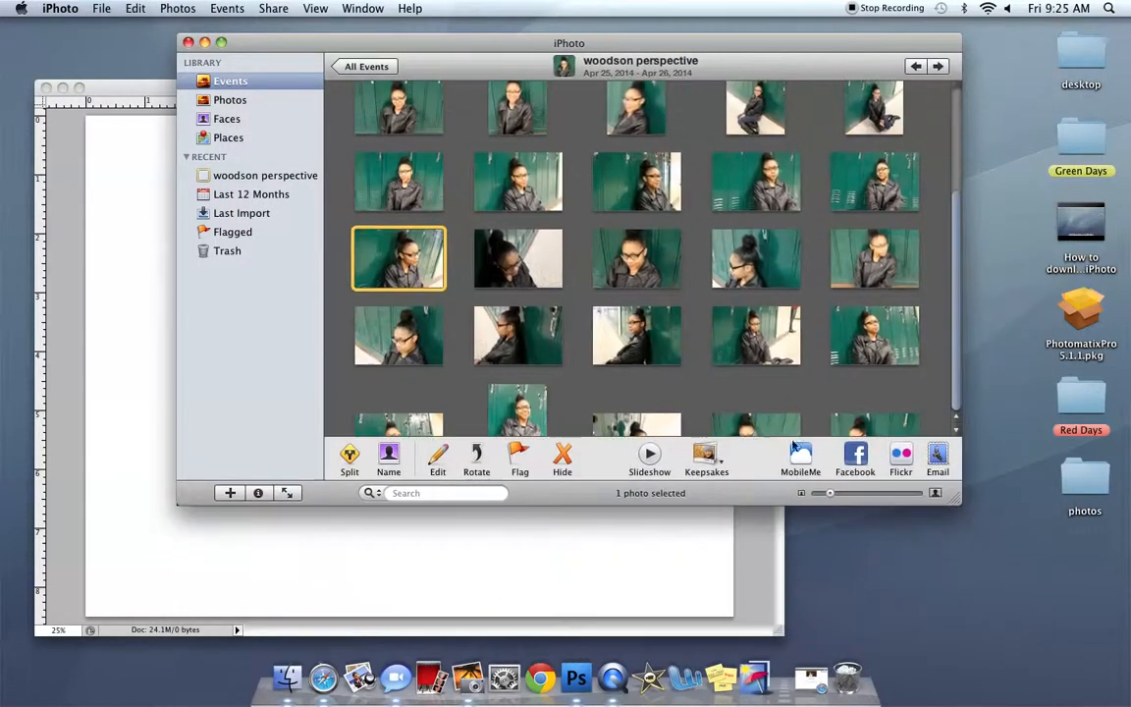
{"action": "left_click_drag", "start_coordinate": [427, 41], "coordinate": [556, 55]}
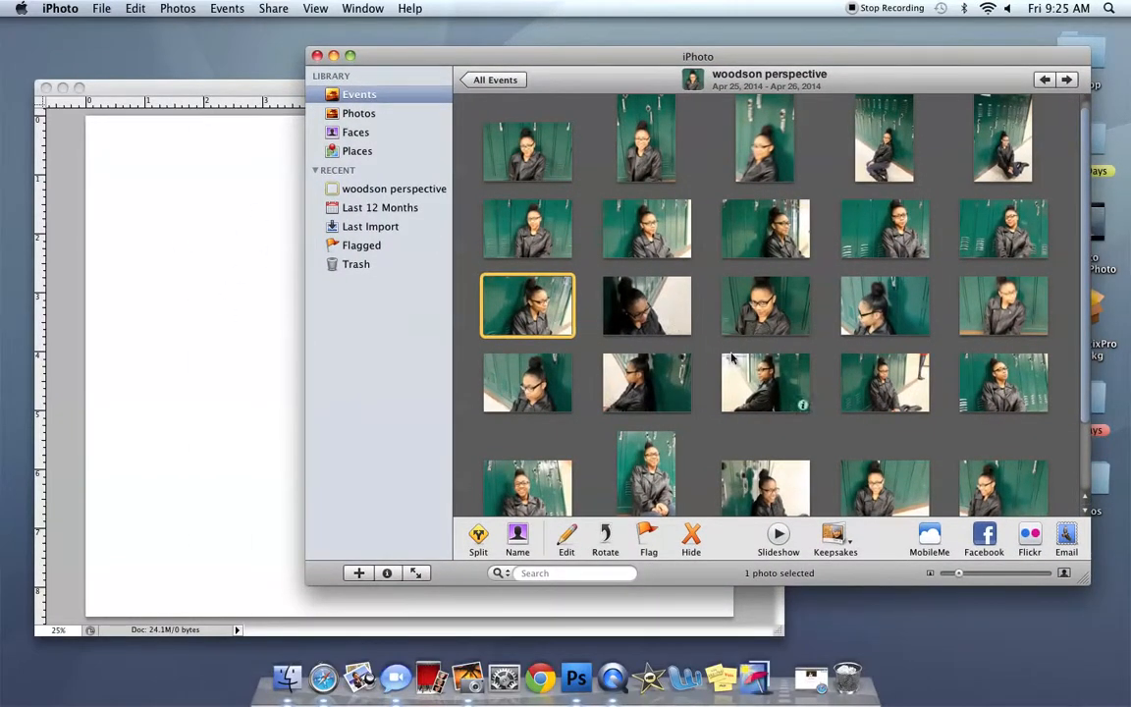
- Open the vertical portrait of the smiling seated girl from the iPhoto event in Photoshop
{"action": "key", "text": "Up"}
{"action": "key", "text": "Right"}
{"action": "key", "text": "Right"}
{"action": "key", "text": "Right"}
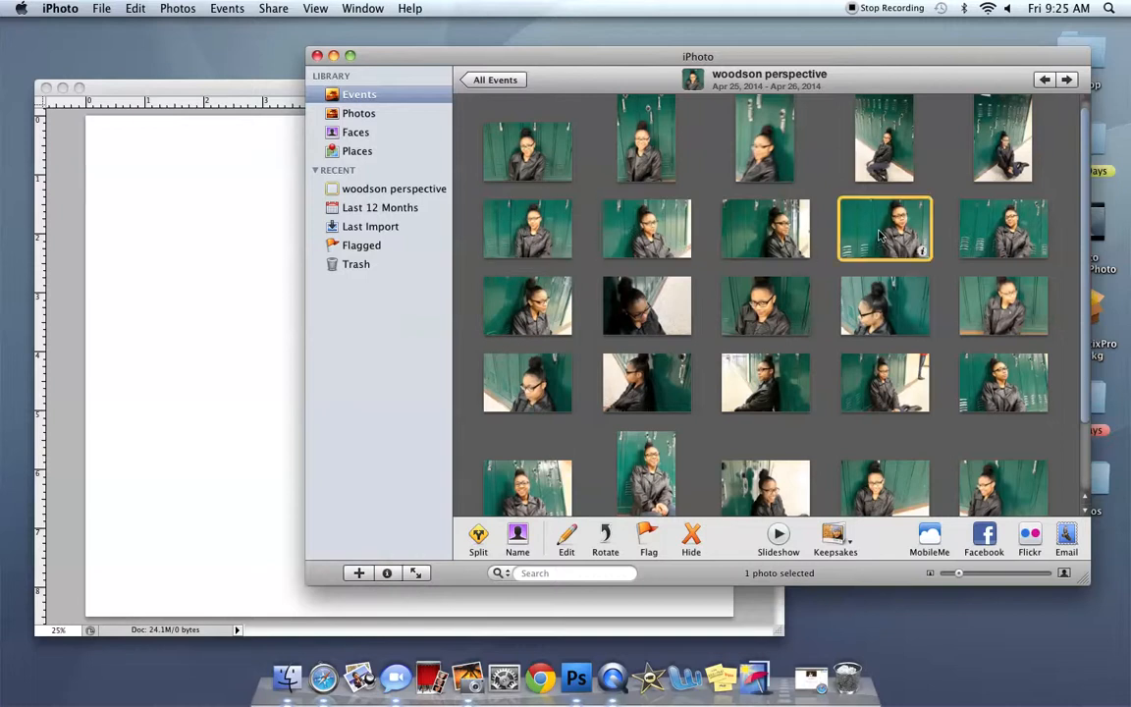
{"action": "scroll", "coordinate": [844, 310], "scroll_direction": "down", "scroll_amount": 2}
{"action": "left_click", "coordinate": [636, 388]}
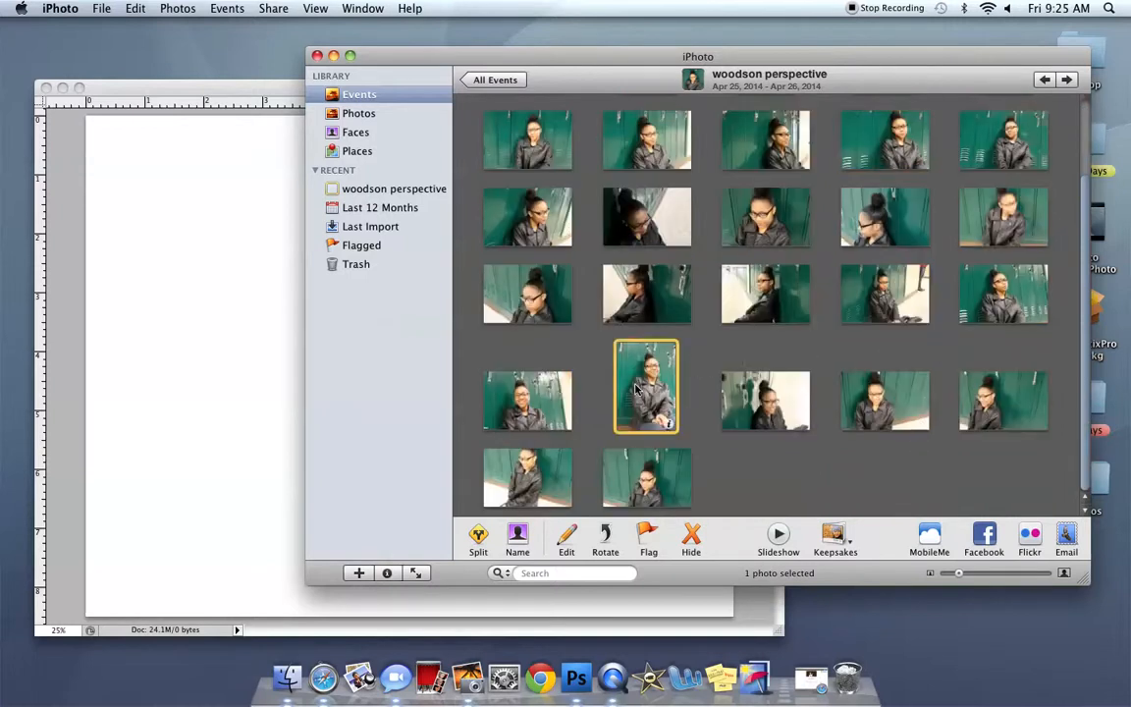
{"action": "left_click_drag", "start_coordinate": [636, 388], "coordinate": [583, 688]}
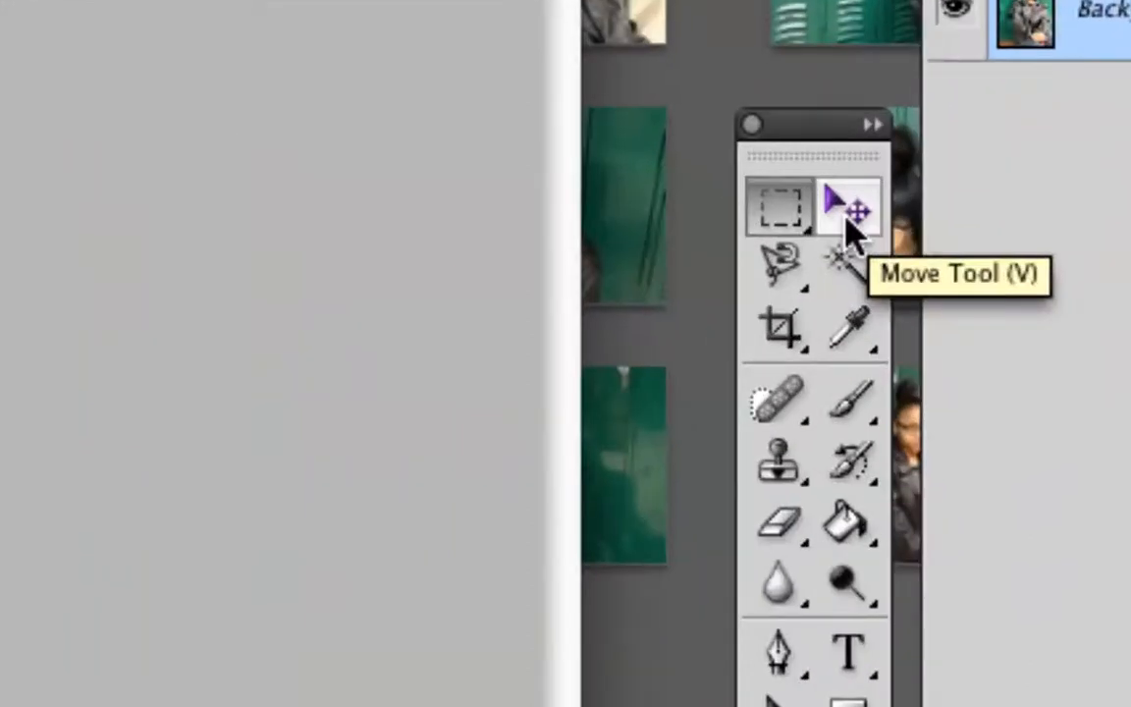
- Activate the Move tool and float IMG_4518.jpg in its own small window at 8.33% zoom over the blank page
{"action": "left_click", "coordinate": [850, 216]}
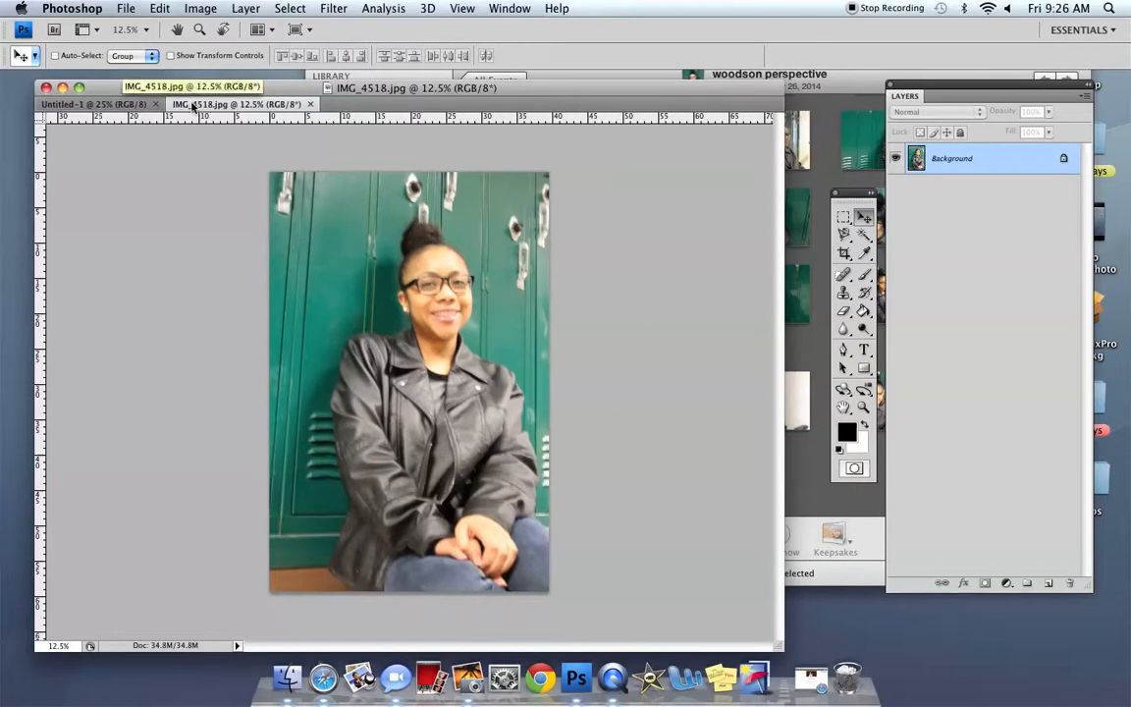
{"action": "left_click_drag", "start_coordinate": [176, 103], "coordinate": [281, 171]}
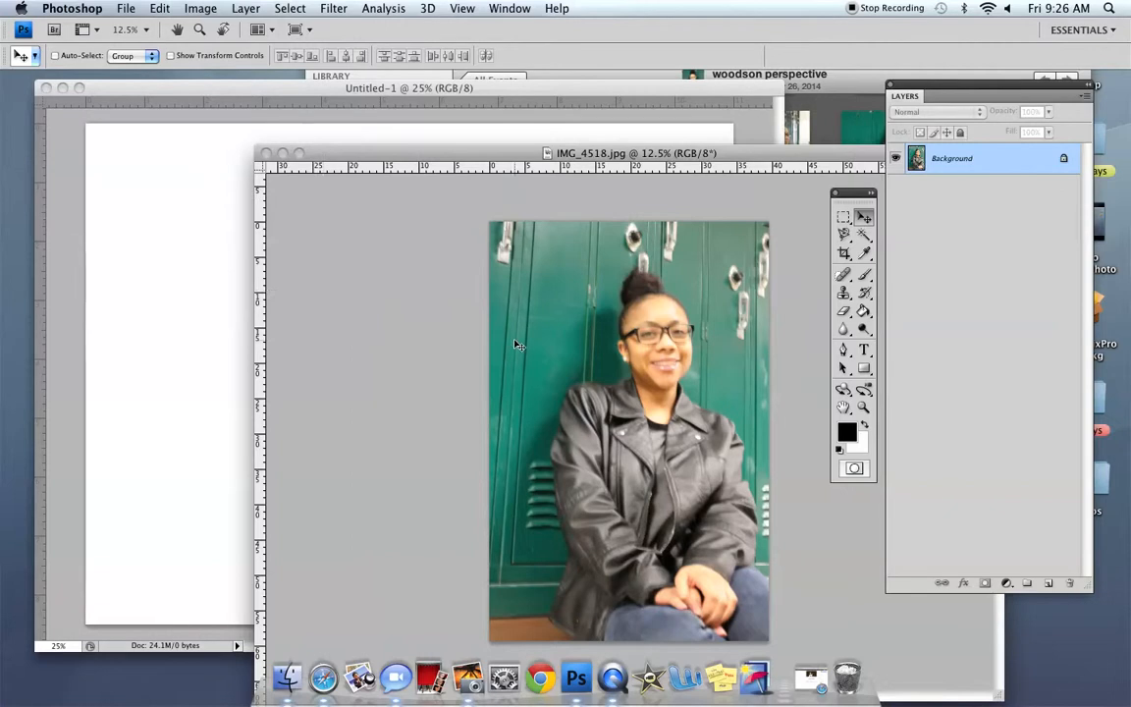
{"action": "key", "text": "super+minus"}
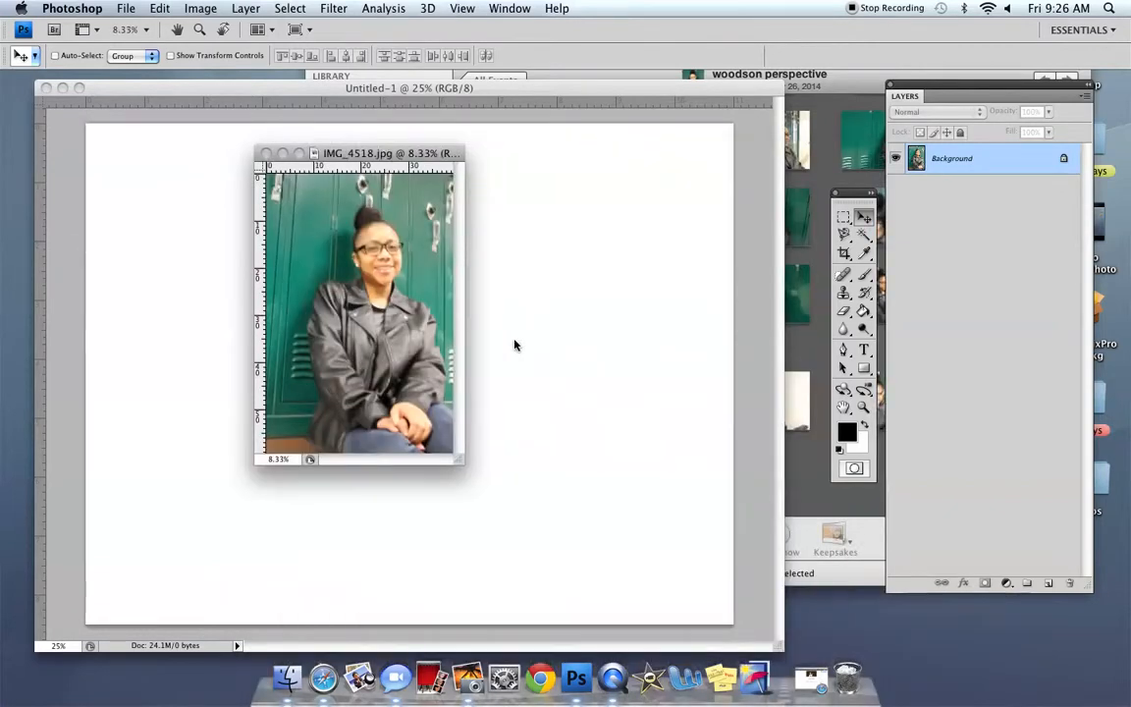
{"action": "left_click_drag", "start_coordinate": [458, 459], "coordinate": [484, 480]}
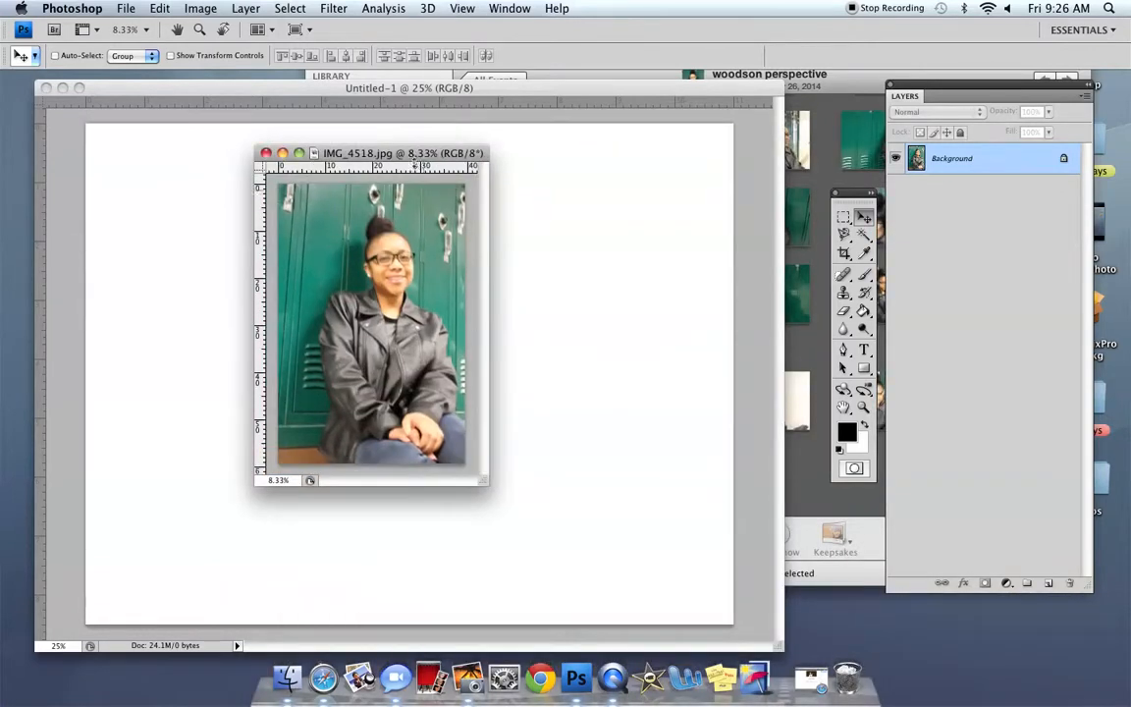
{"action": "left_click_drag", "start_coordinate": [396, 172], "coordinate": [663, 165]}
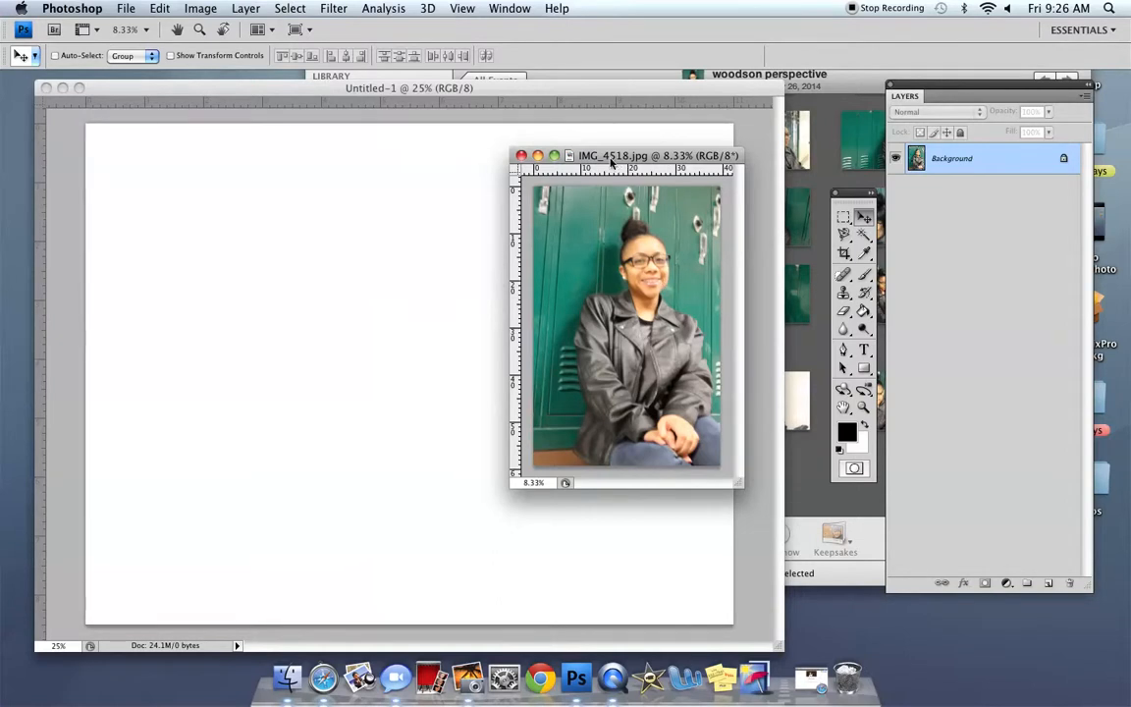
{"action": "left_click_drag", "start_coordinate": [554, 155], "coordinate": [462, 166]}
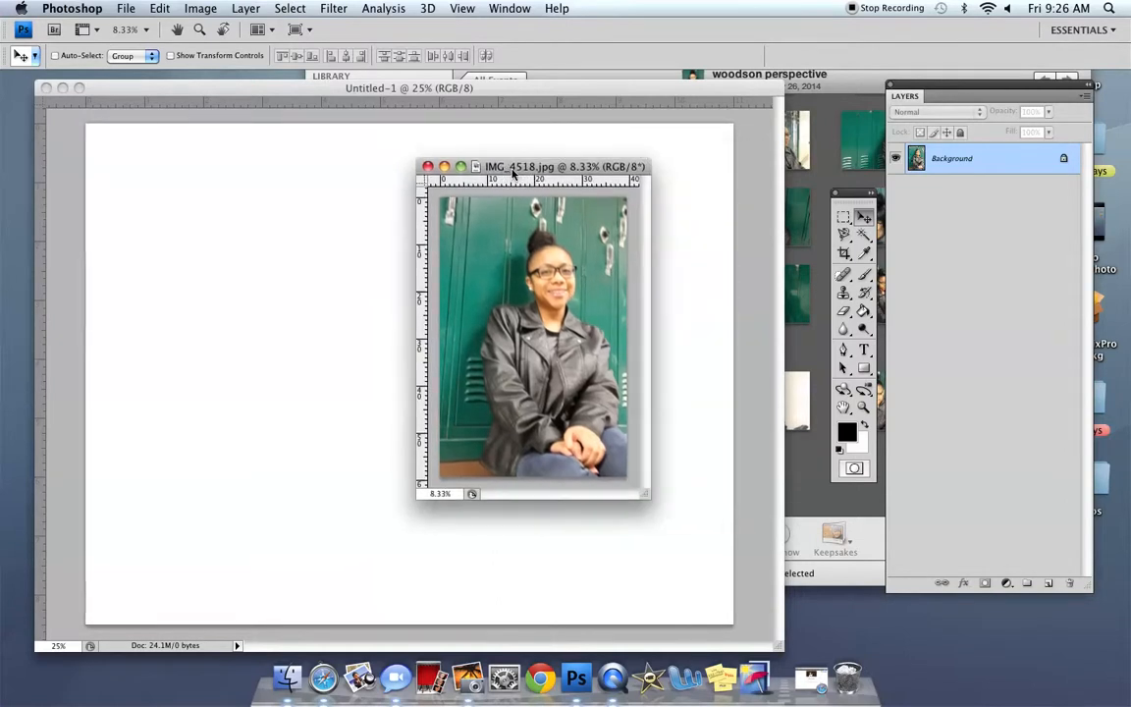
- Resize IMG_4518.jpg to a document height of 7 inches, keeping its proportions constrained
{"action": "left_click", "coordinate": [200, 9]}
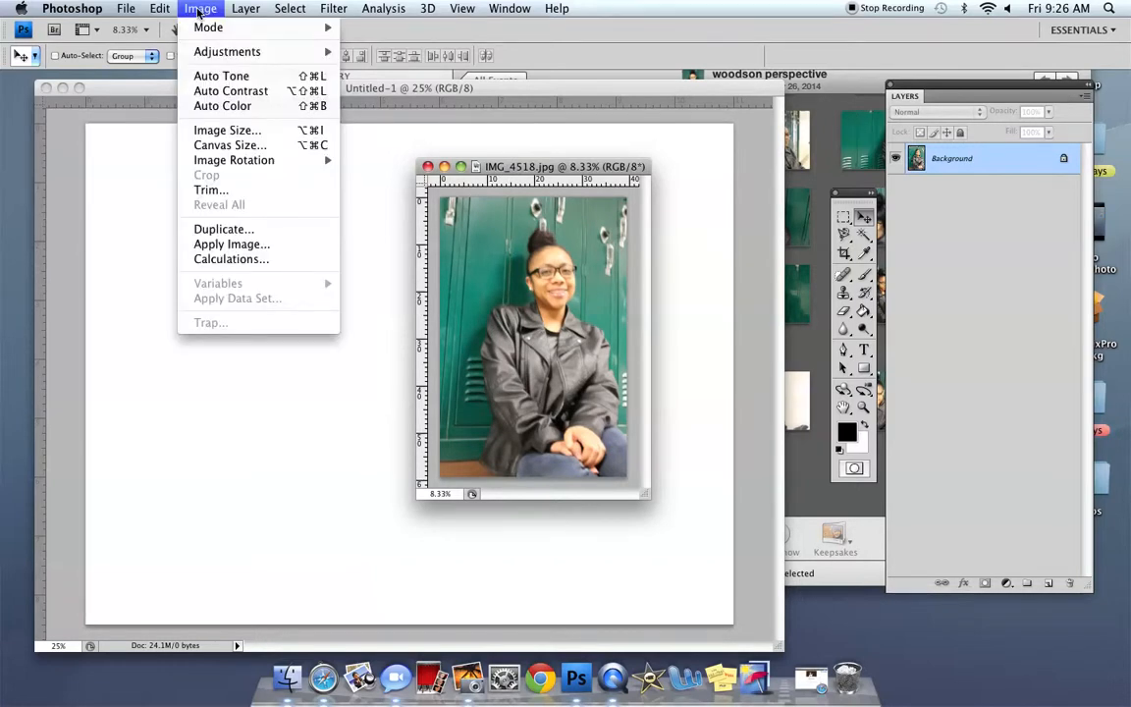
{"action": "left_click", "coordinate": [227, 130]}
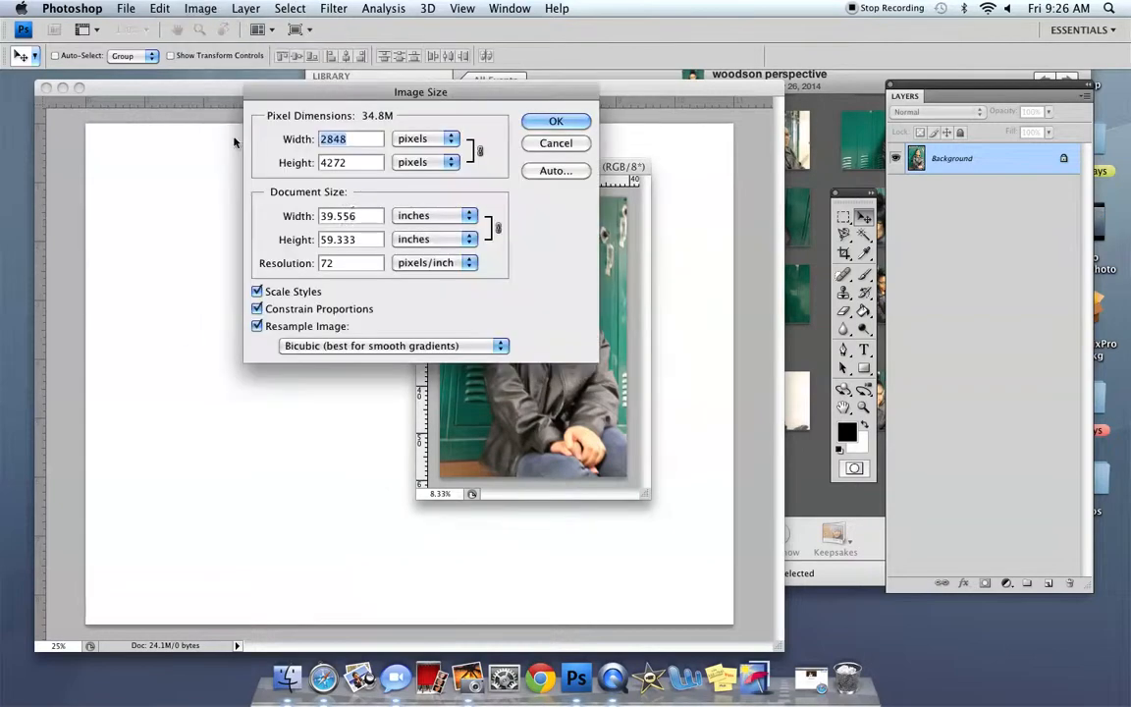
{"action": "double_click", "coordinate": [335, 216]}
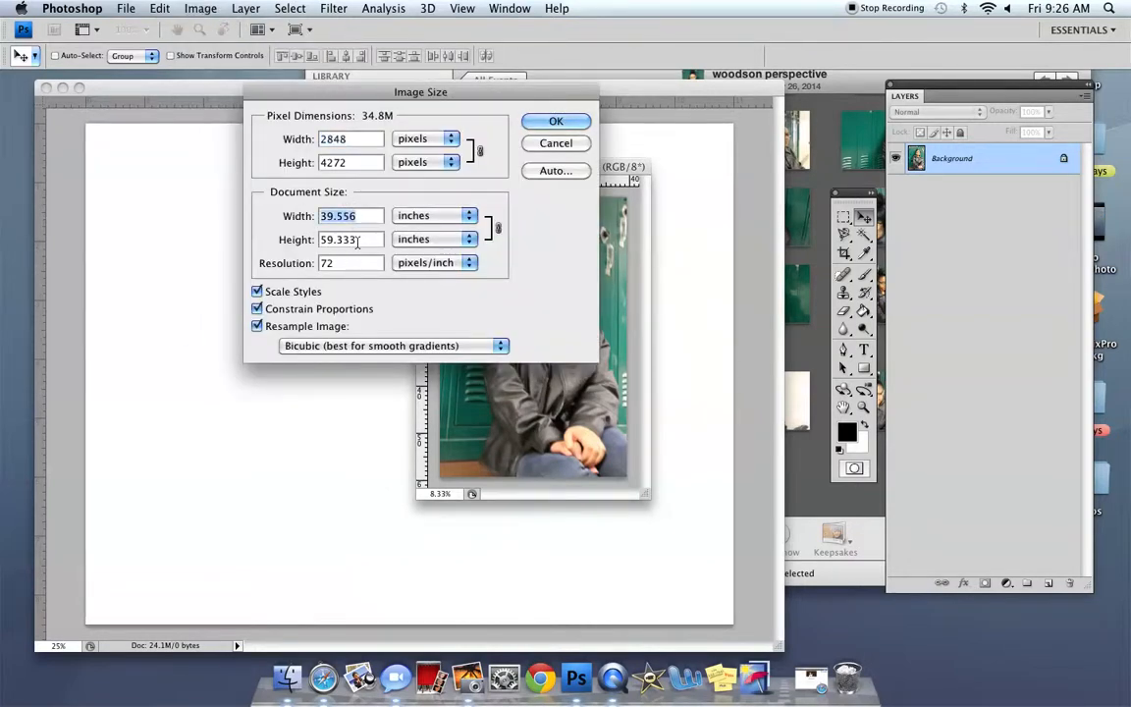
{"action": "double_click", "coordinate": [357, 240]}
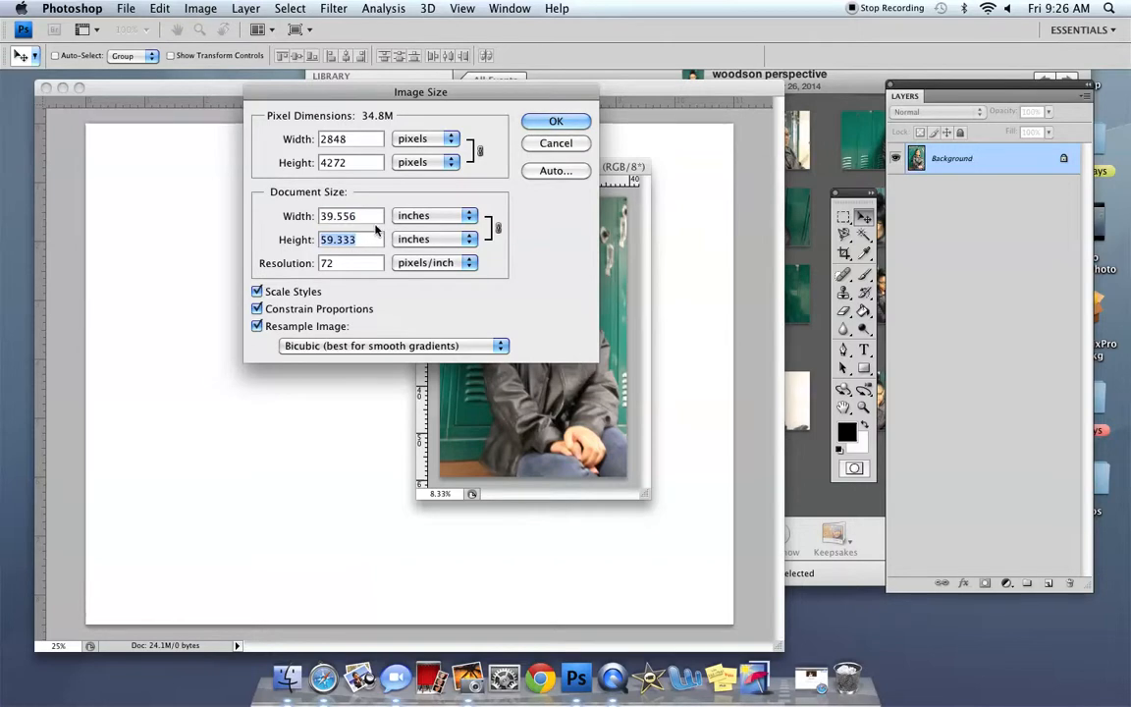
{"action": "double_click", "coordinate": [363, 217]}
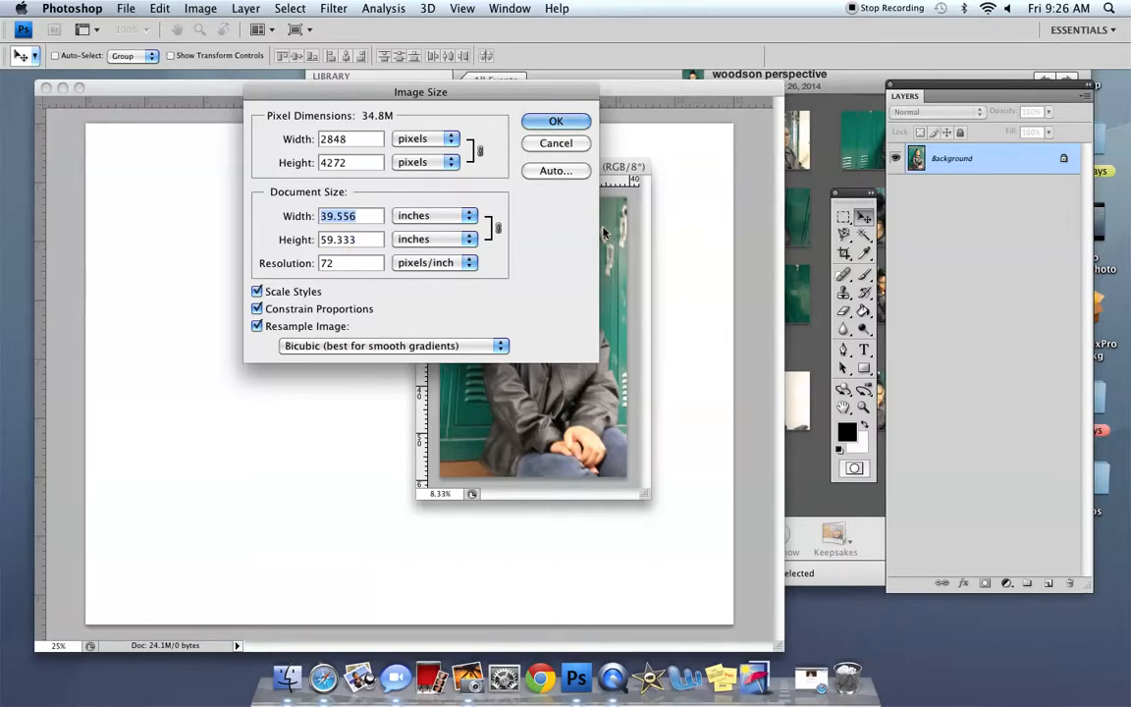
{"action": "key", "text": "Tab"}
{"action": "left_click_drag", "start_coordinate": [420, 97], "coordinate": [275, 199]}
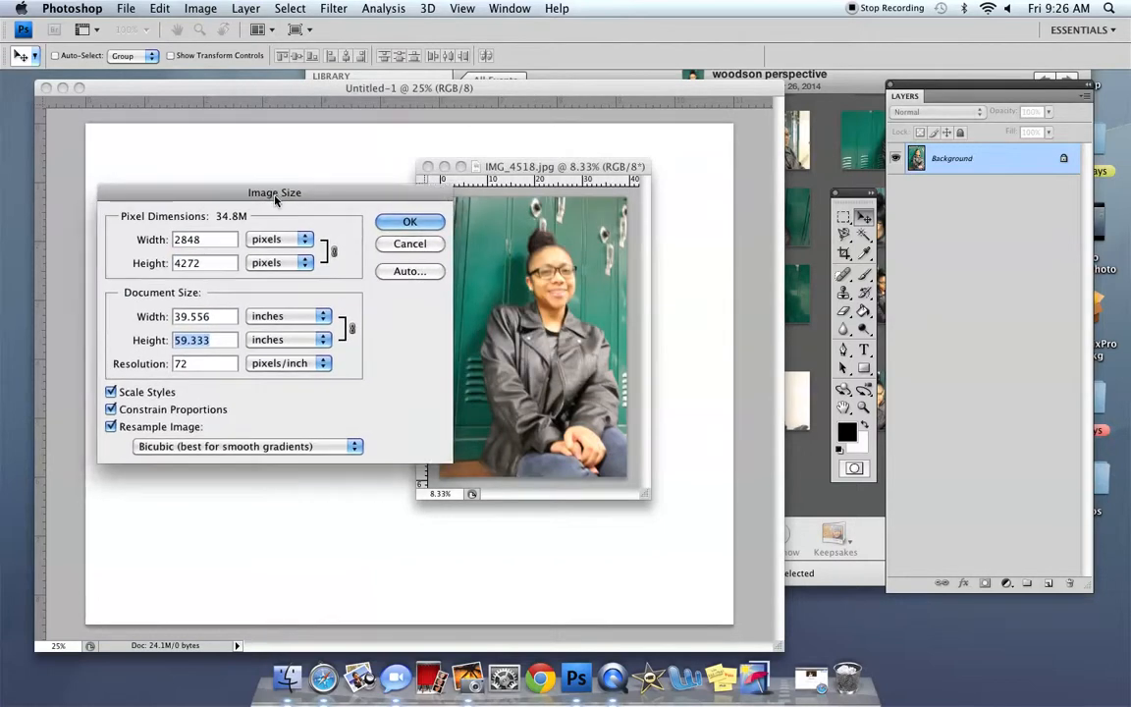
{"action": "type", "text": "7"}
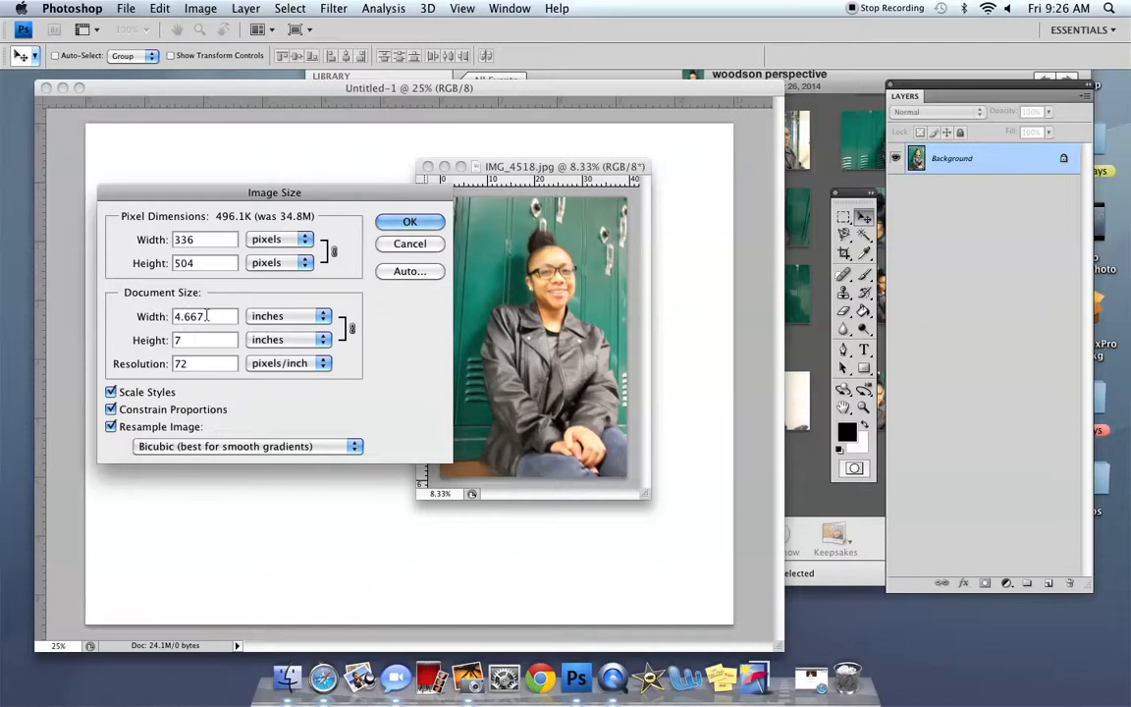
{"action": "left_click", "coordinate": [406, 223]}
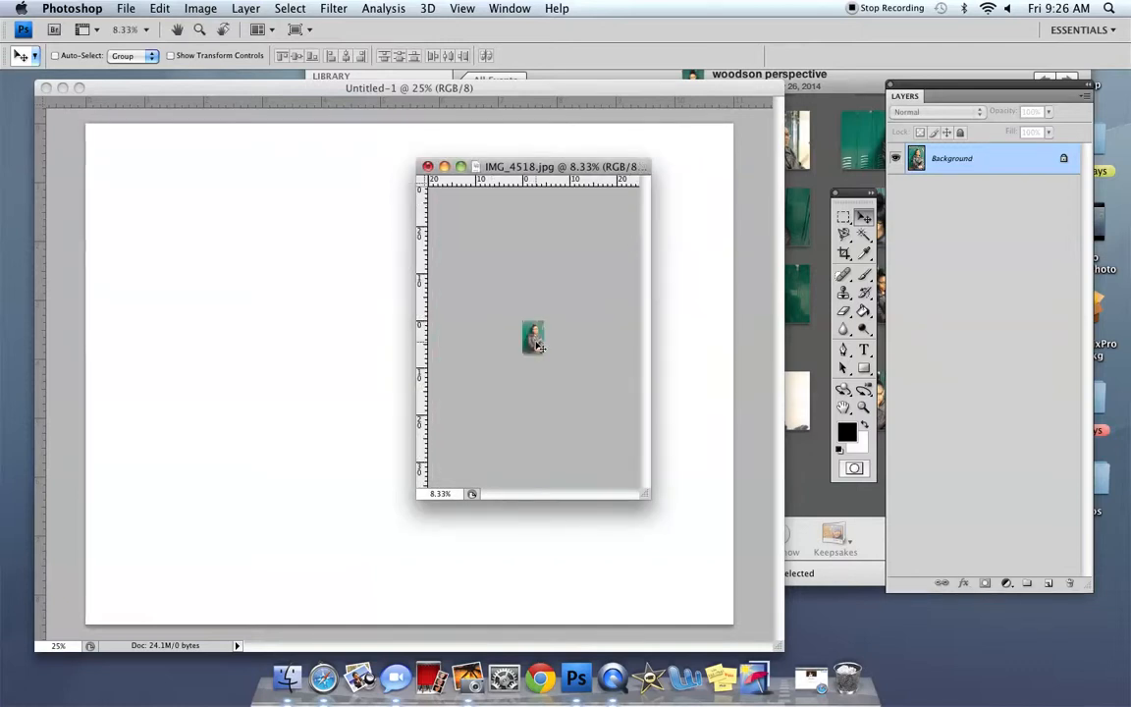
- Show IMG_4518.jpg at 50% zoom and place a copy of it near the left edge of the blank page, about 2 inches down
{"action": "key", "text": "super+minus"}
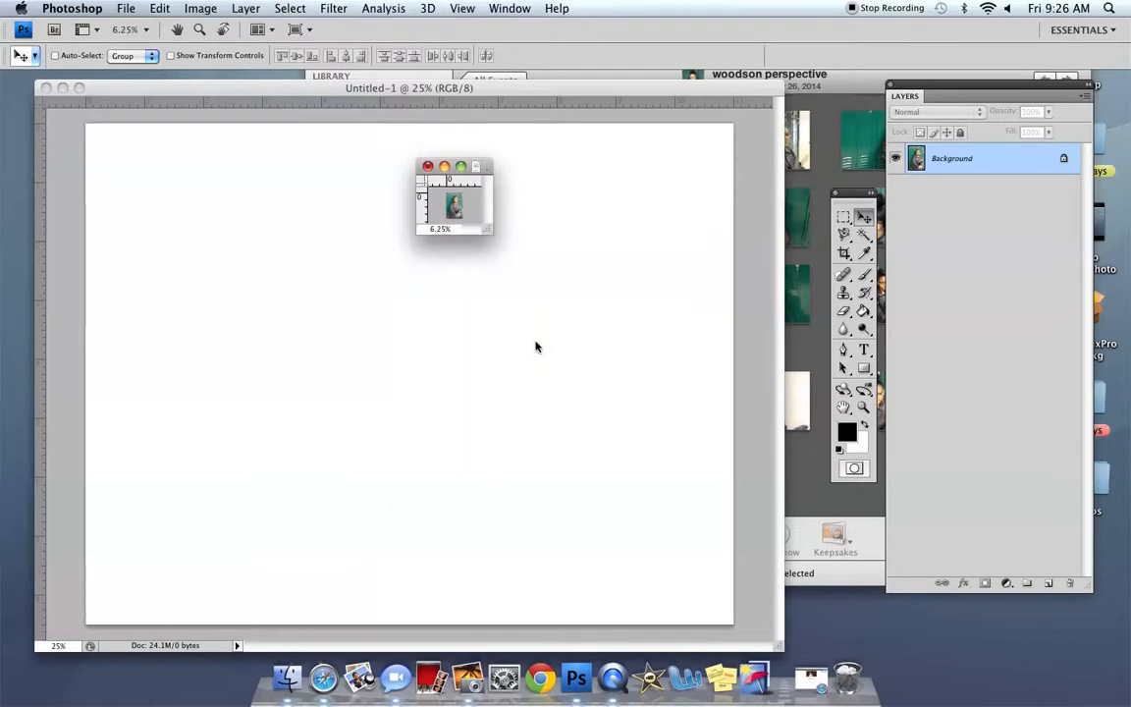
{"action": "key", "text": "super+plus"}
{"action": "key", "text": "super+plus"}
{"action": "key", "text": "super+plus"}
{"action": "key", "text": "super+plus"}
{"action": "key", "text": "super+plus"}
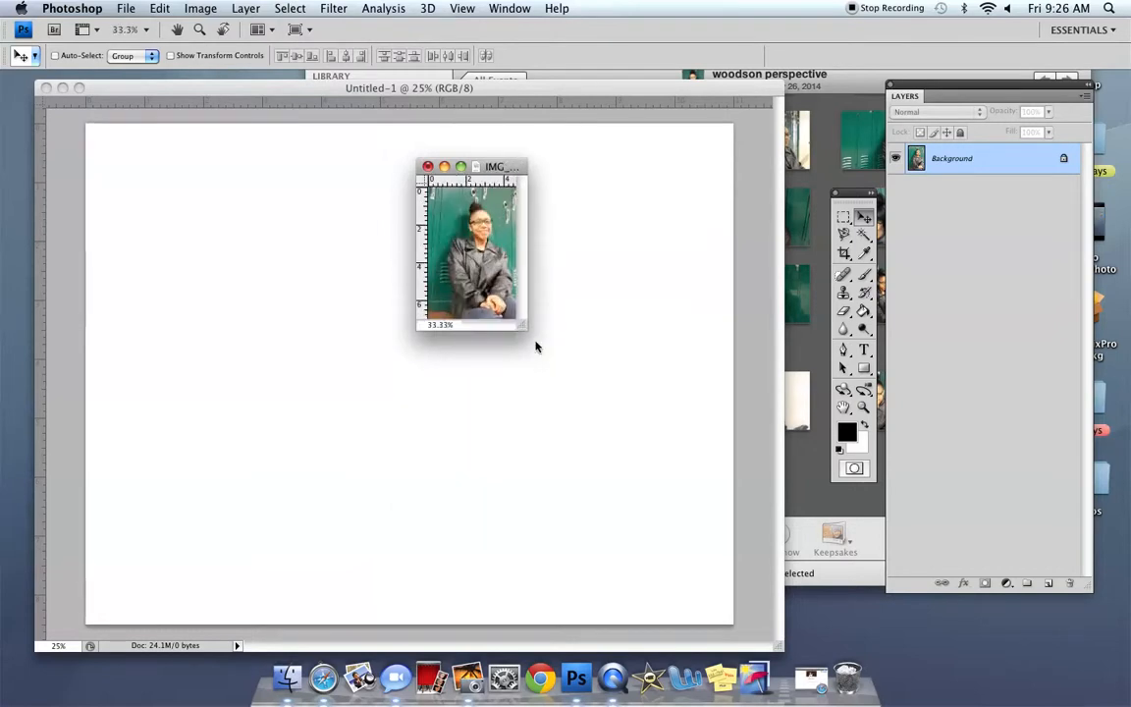
{"action": "key", "text": "super+plus"}
{"action": "key", "text": "super+plus"}
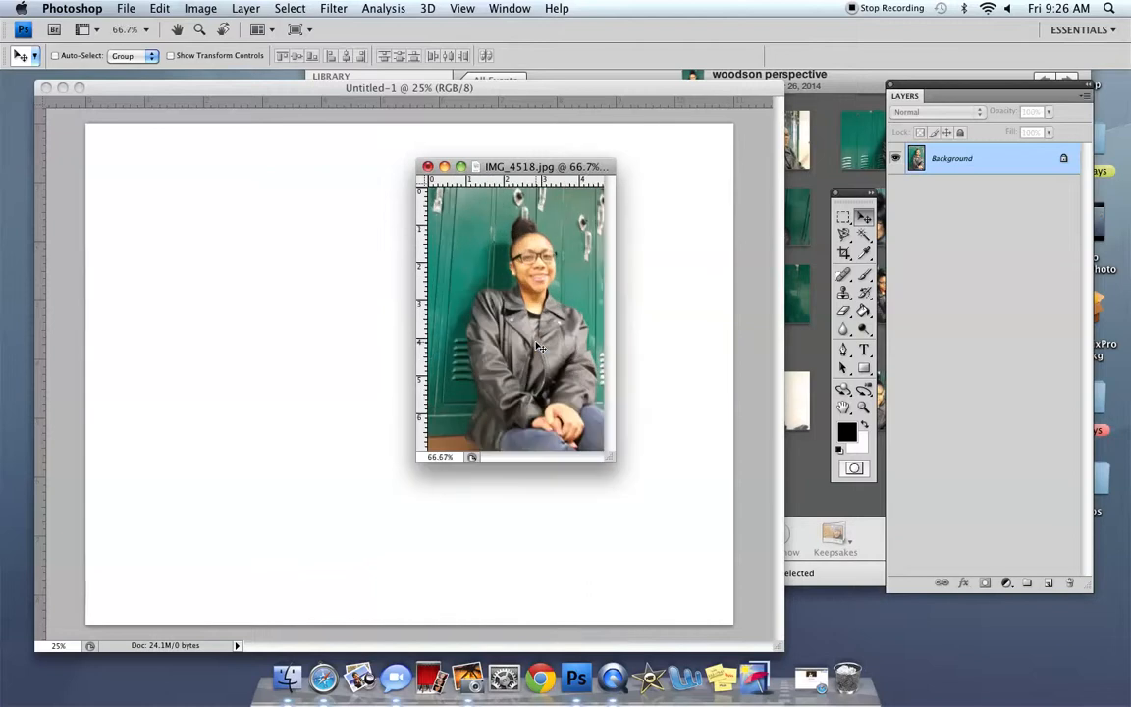
{"action": "key", "text": "super+plus"}
{"action": "key", "text": "super+minus"}
{"action": "key", "text": "super+minus"}
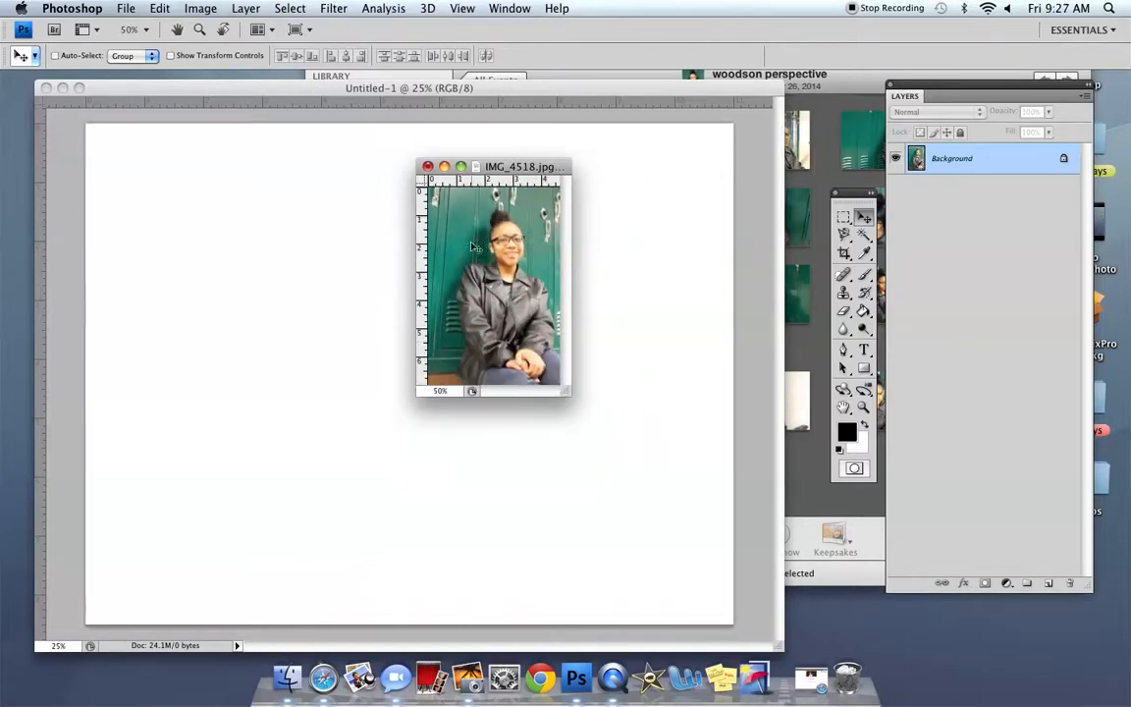
{"action": "left_click_drag", "start_coordinate": [496, 165], "coordinate": [617, 175]}
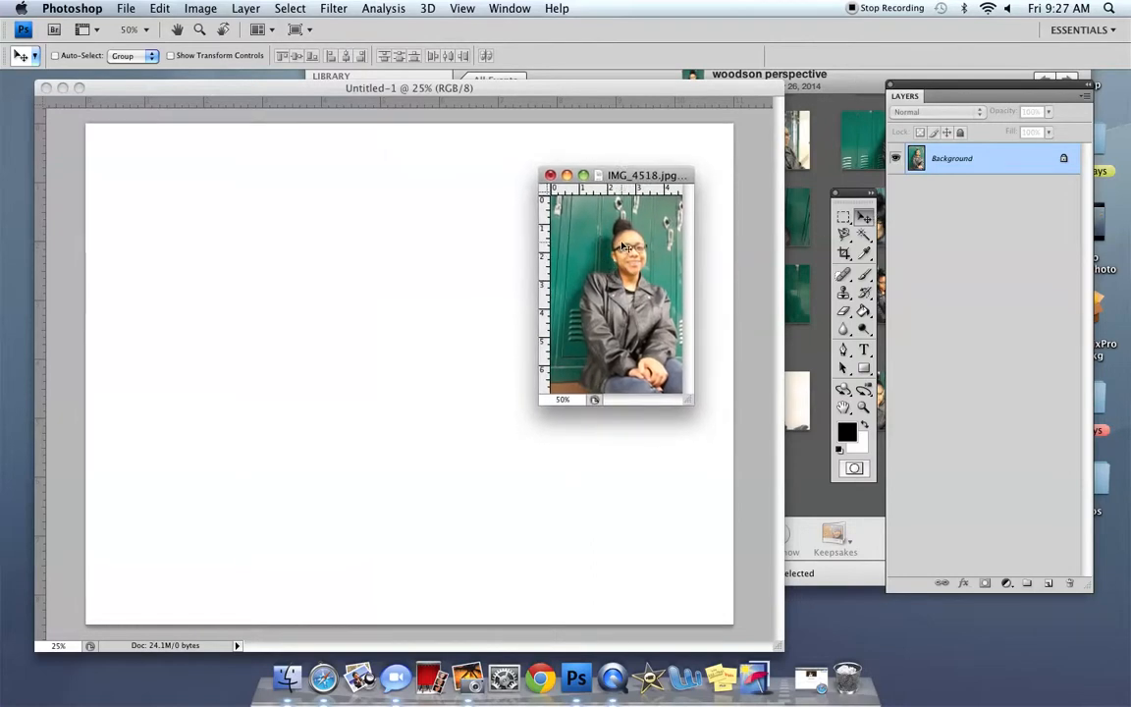
{"action": "left_click_drag", "start_coordinate": [593, 282], "coordinate": [159, 291]}
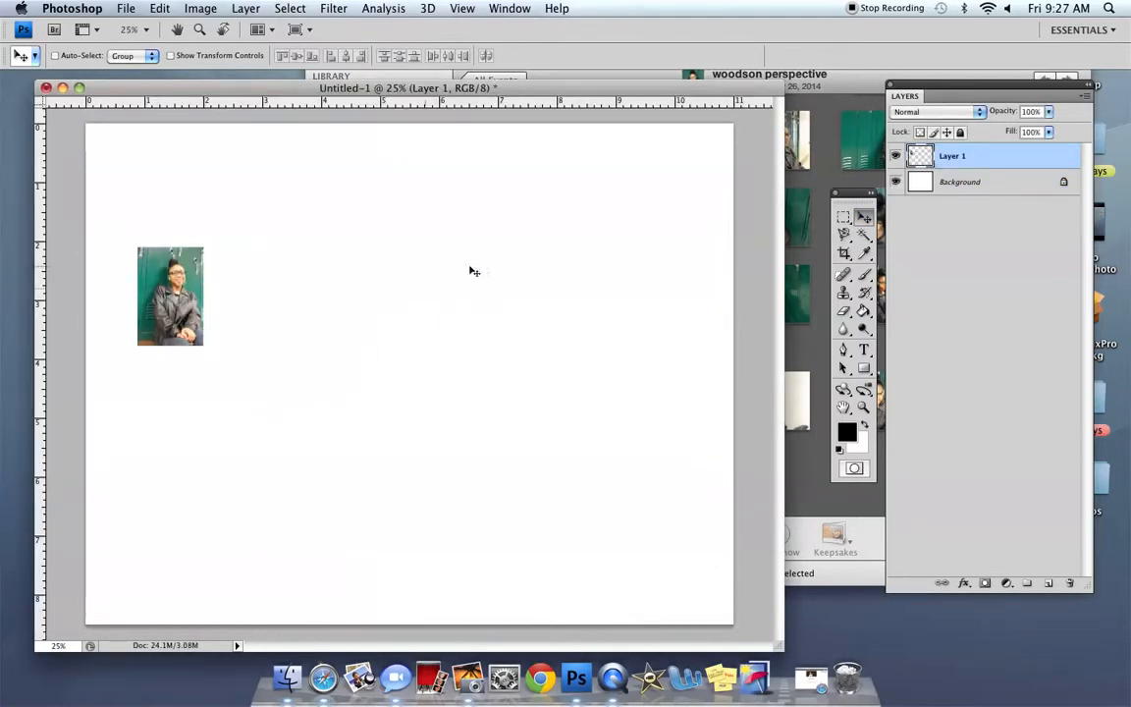
- Close IMG_4518.jpg without saving its changes and reposition the Untitled-1 window
{"action": "left_click_drag", "start_coordinate": [589, 87], "coordinate": [531, 250]}
{"action": "left_click", "coordinate": [593, 256]}
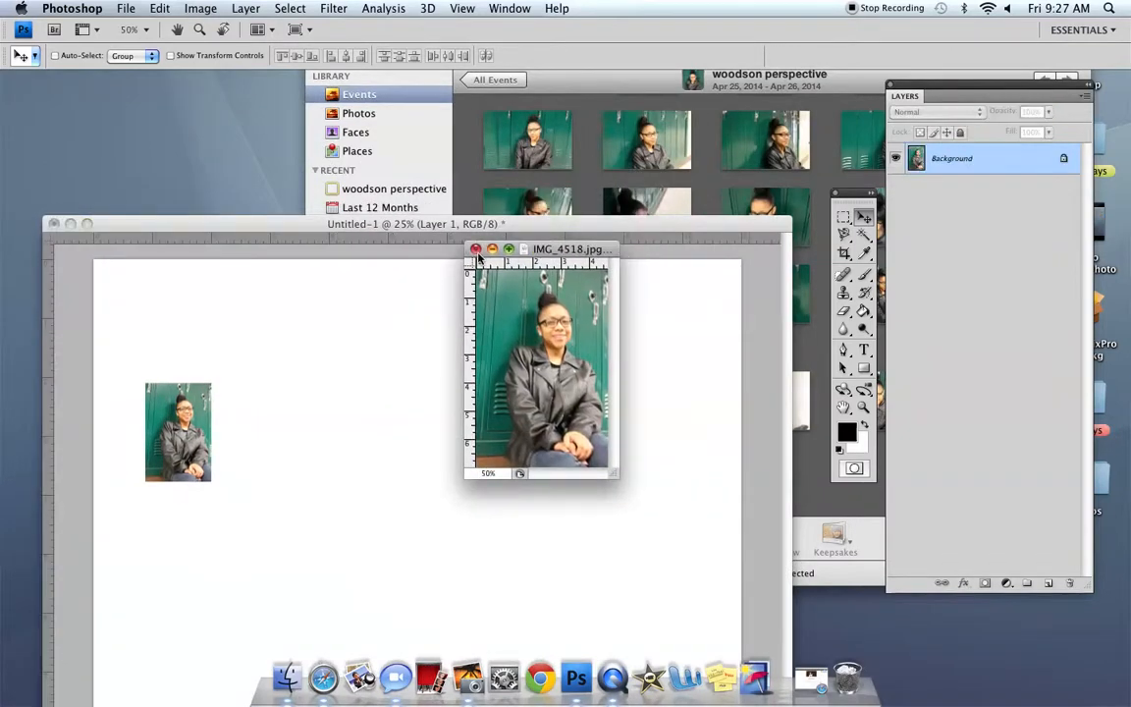
{"action": "left_click", "coordinate": [475, 249]}
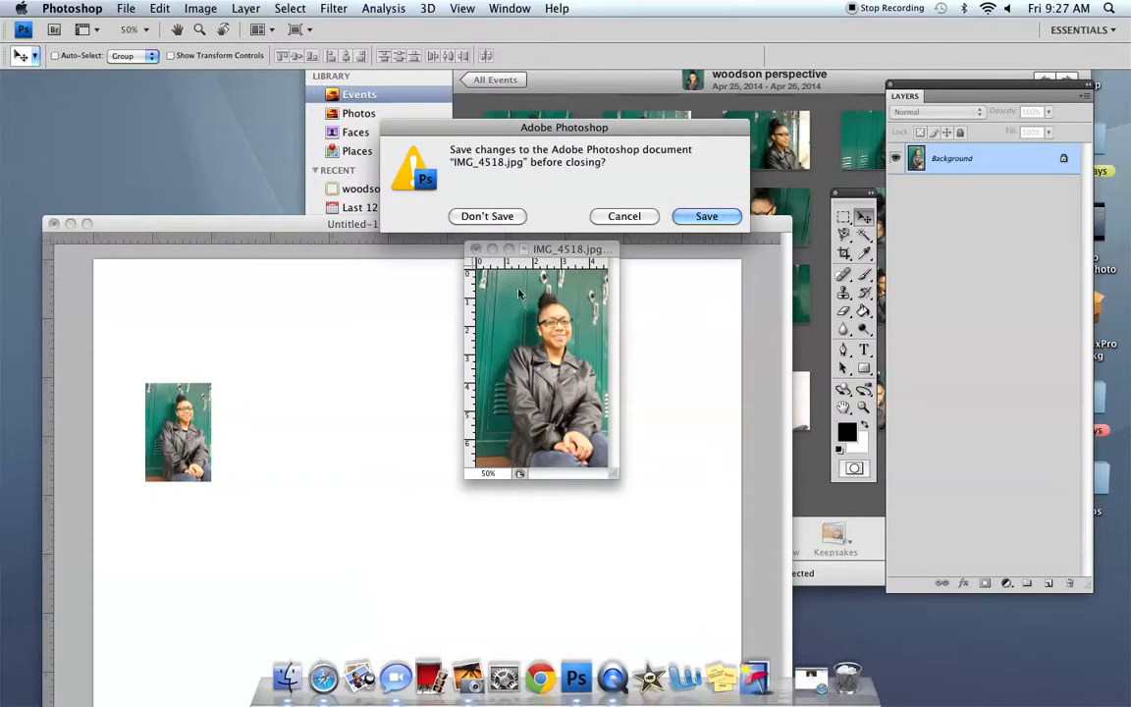
{"action": "left_click", "coordinate": [486, 216]}
{"action": "left_click_drag", "start_coordinate": [500, 225], "coordinate": [493, 110]}
- Open the high-angle photo of the girl looking down, IMG_4508.JPG, from iPhoto in Photoshop and float it in its own window
{"action": "key", "text": "super+Tab"}
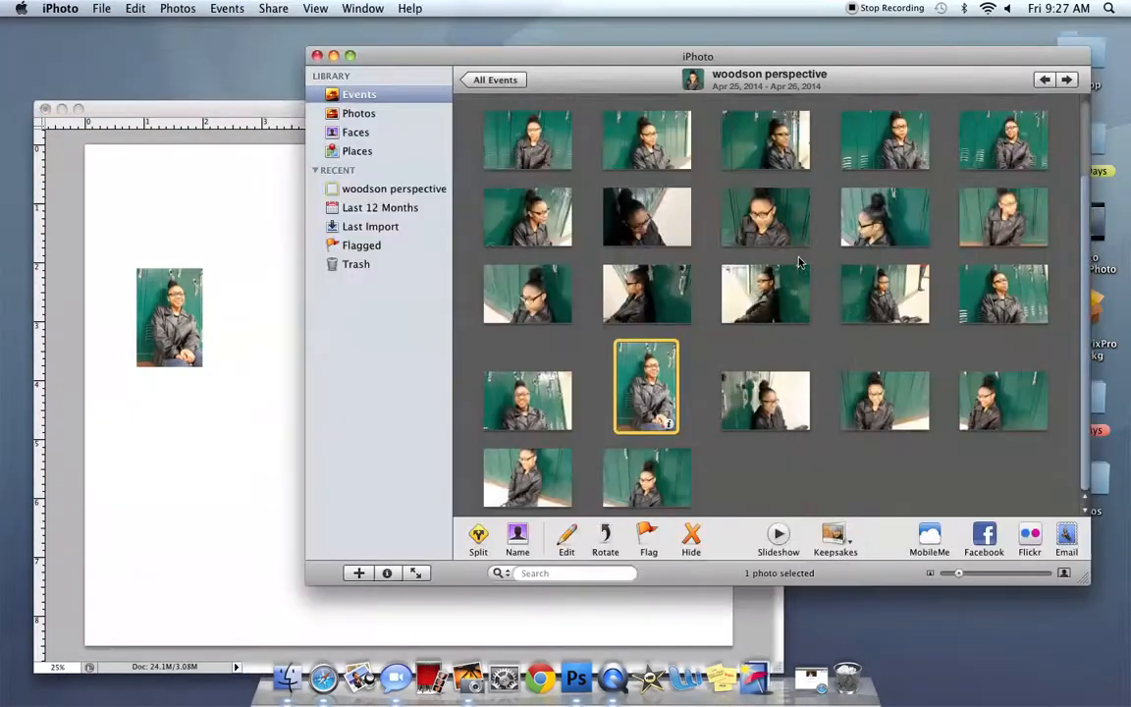
{"action": "left_click", "coordinate": [646, 216]}
{"action": "left_click_drag", "start_coordinate": [646, 215], "coordinate": [577, 673]}
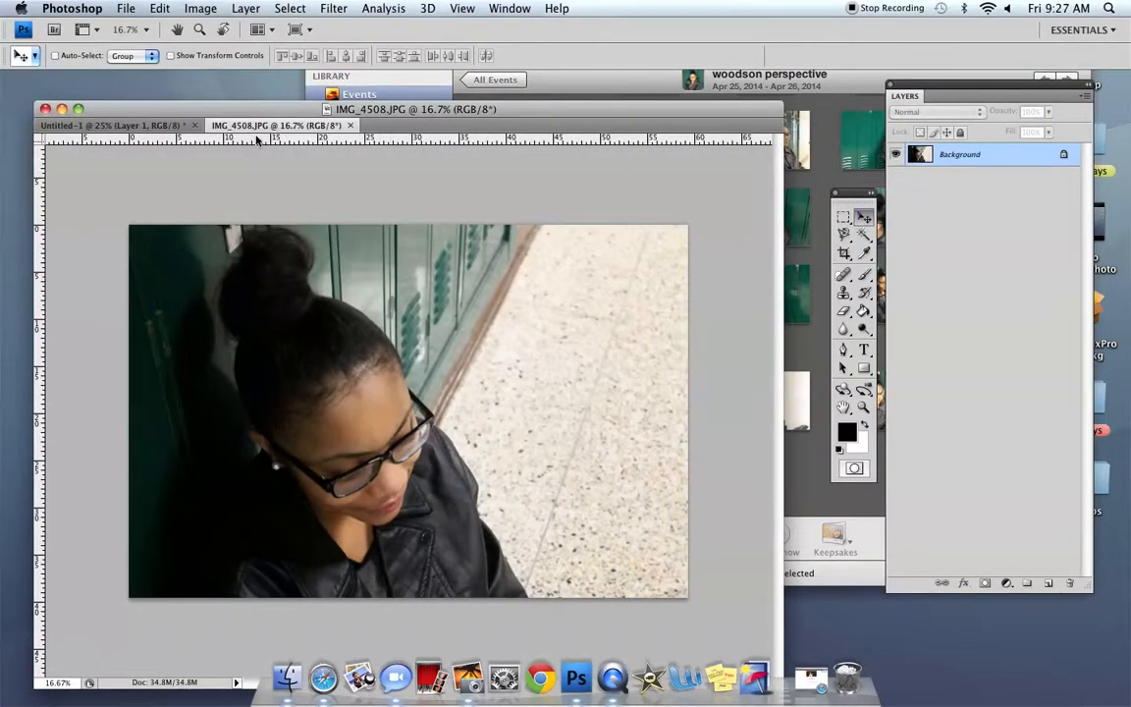
{"action": "left_click_drag", "start_coordinate": [258, 126], "coordinate": [359, 229]}
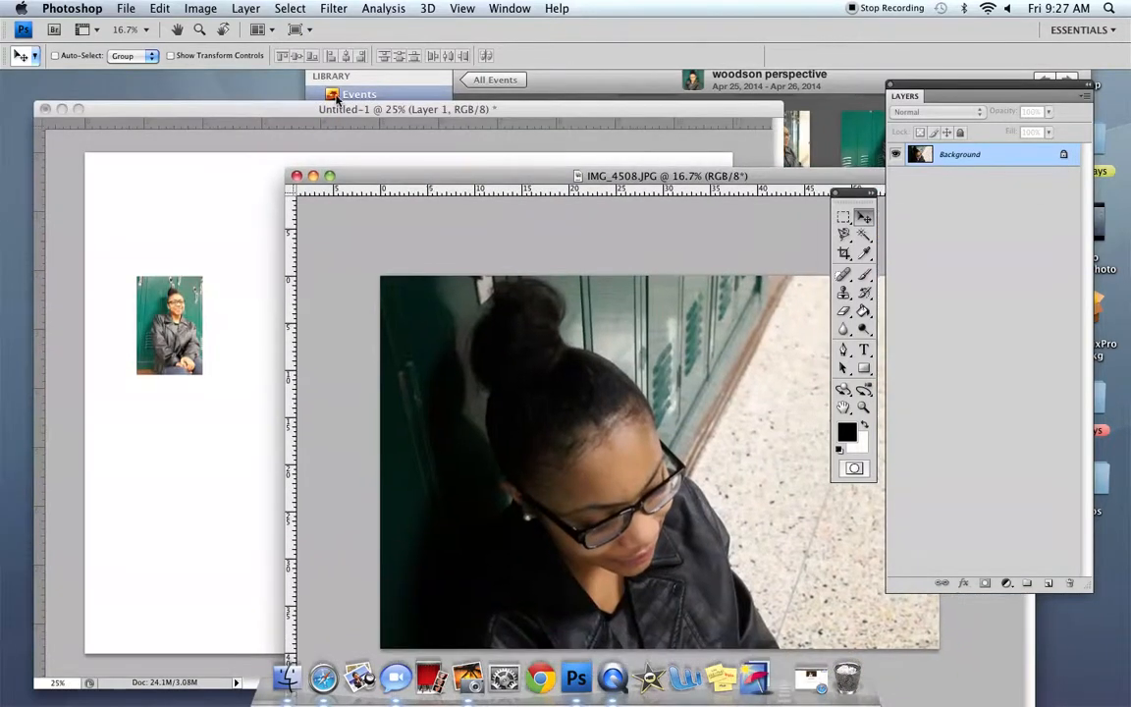
- Resize IMG_4508.JPG to a document width of 7 inches, keeping its proportions constrained
{"action": "left_click", "coordinate": [196, 8]}
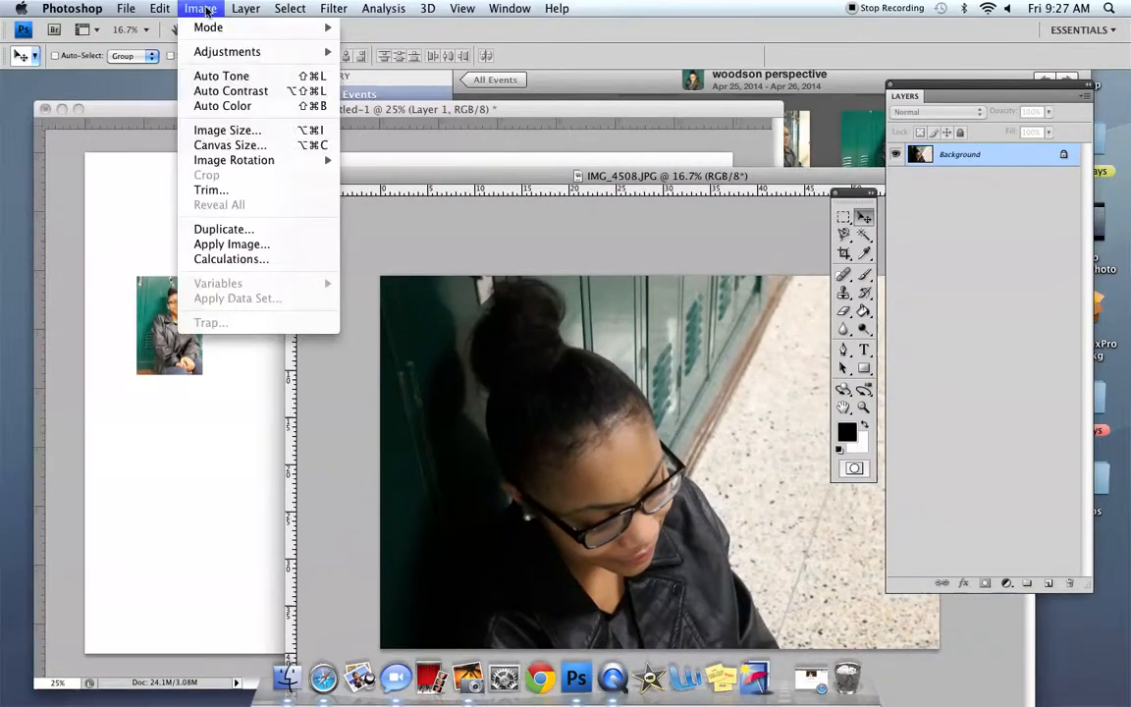
{"action": "left_click", "coordinate": [238, 132]}
{"action": "key", "text": "Tab"}
{"action": "key", "text": "Tab"}
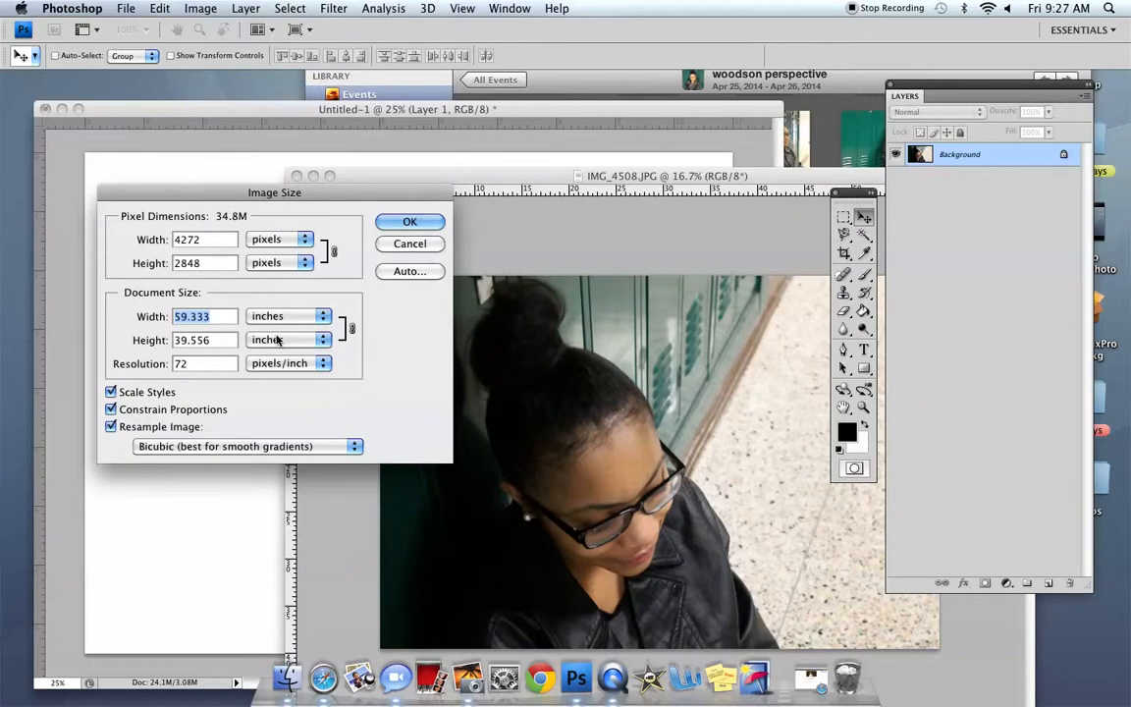
{"action": "type", "text": "7"}
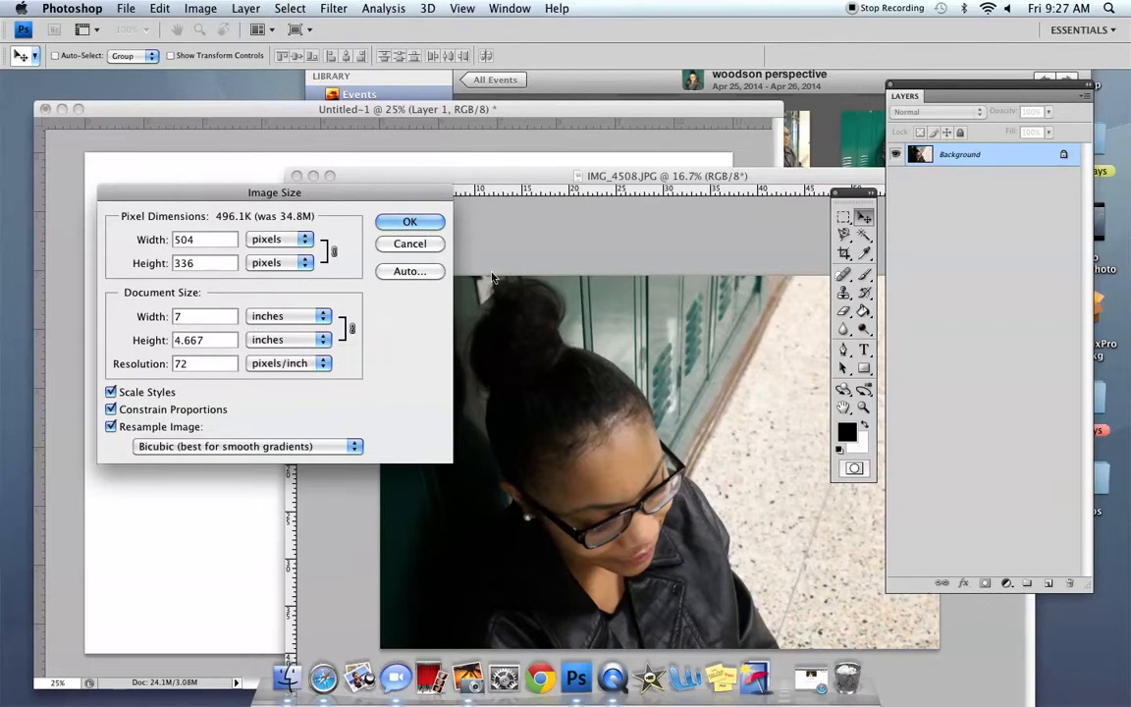
{"action": "left_click", "coordinate": [434, 222]}
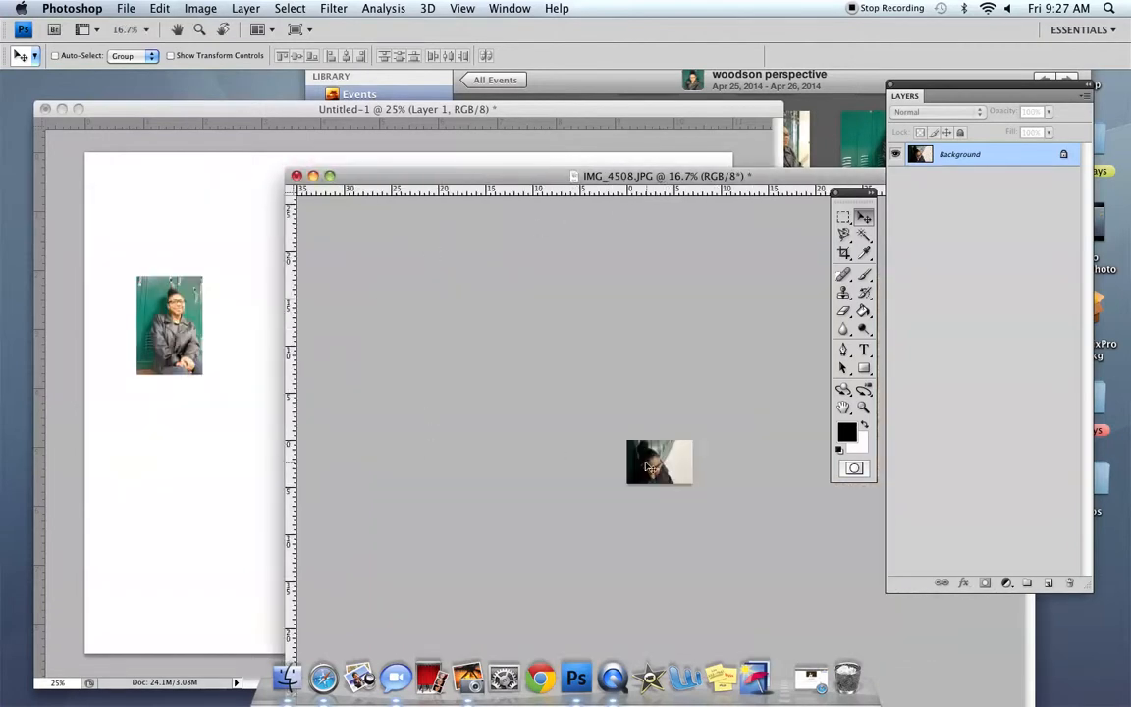
- Place a copy of IMG_4508.JPG on the page below the portrait and close the source file without saving
{"action": "left_click_drag", "start_coordinate": [402, 467], "coordinate": [156, 460]}
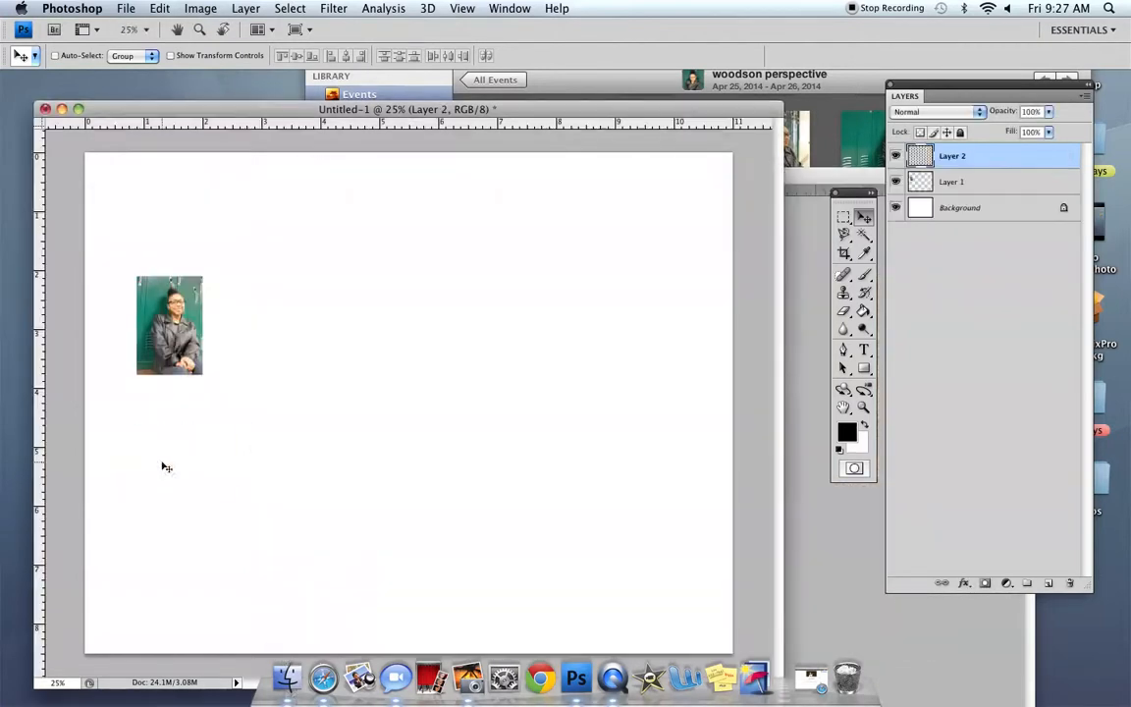
{"action": "left_click", "coordinate": [818, 363]}
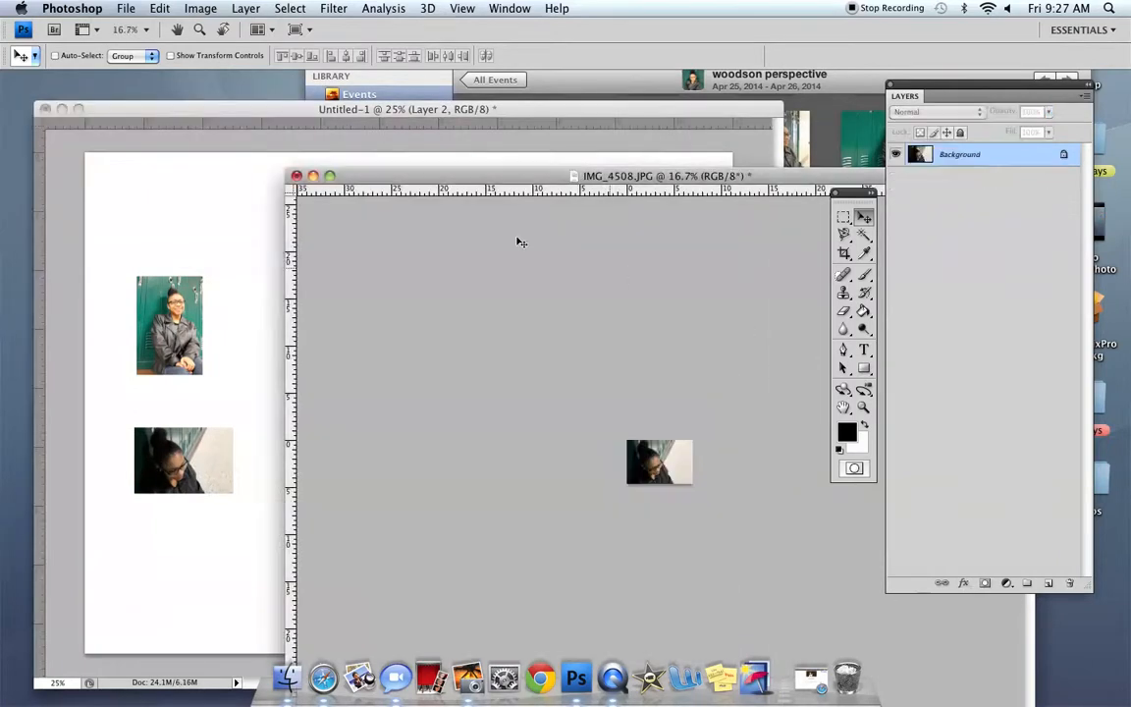
{"action": "left_click", "coordinate": [296, 176]}
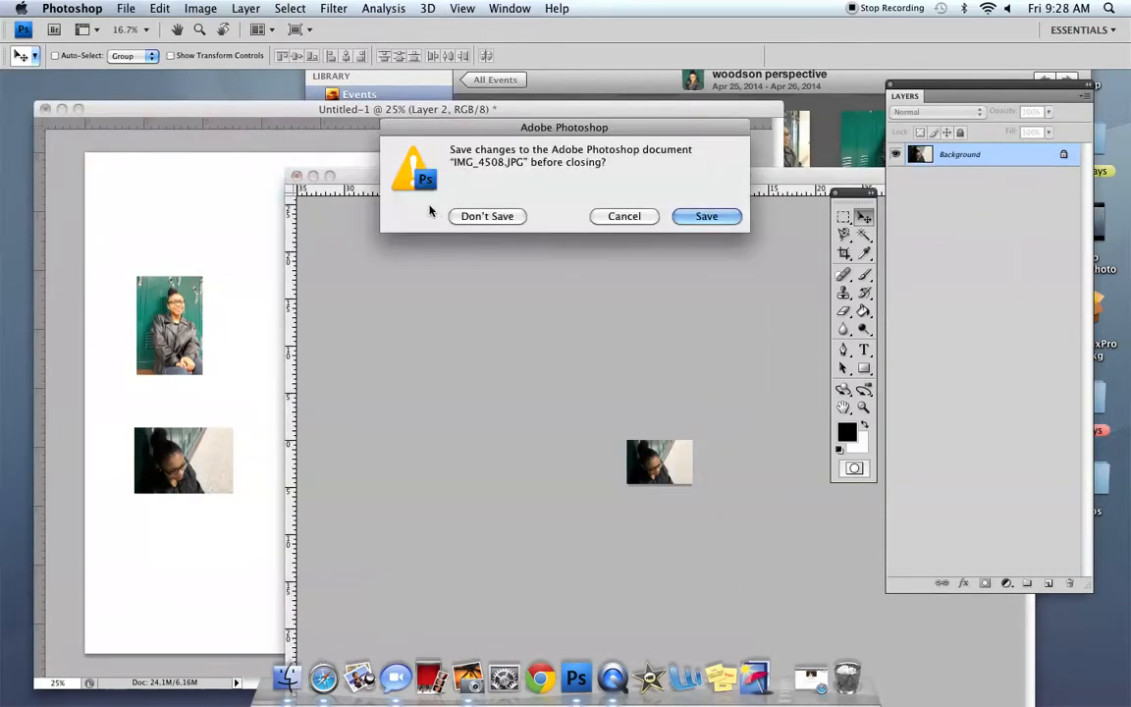
{"action": "left_click", "coordinate": [474, 217]}
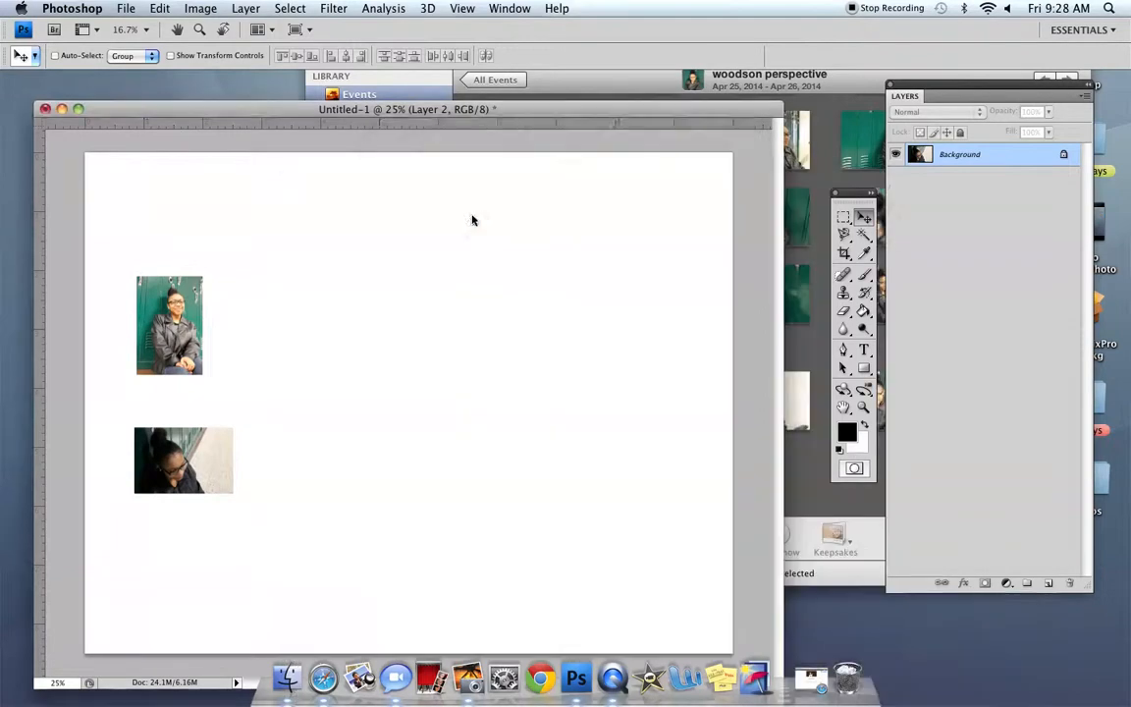
- Open the horizontal photo of the girl seated on the floor against the lockers, IMG_4515.JPG, from iPhoto in a separate Photoshop window
{"action": "left_click", "coordinate": [782, 305]}
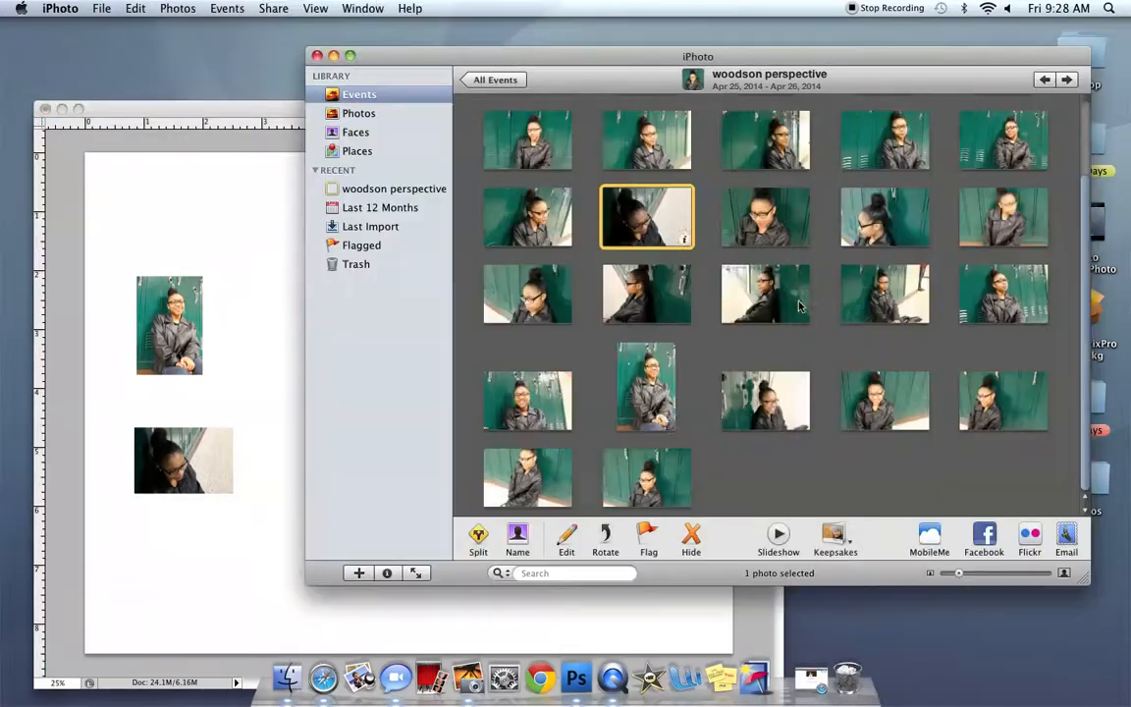
{"action": "left_click_drag", "start_coordinate": [881, 314], "coordinate": [576, 678]}
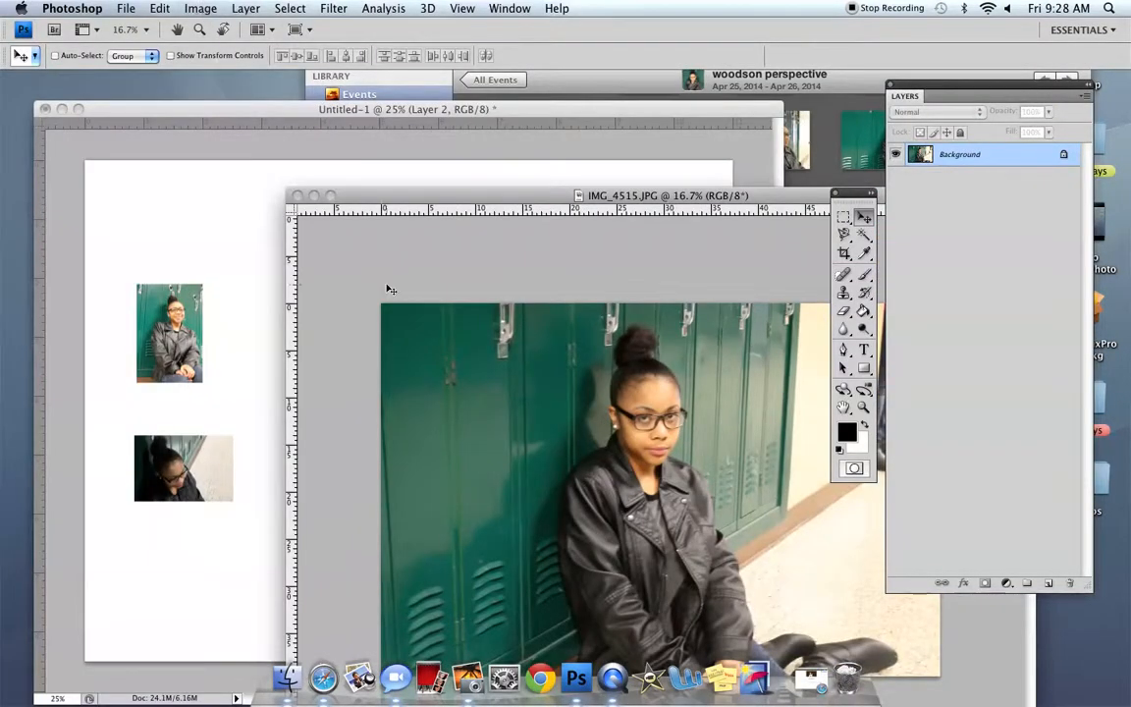
- Try placing IMG_4515.JPG on the page without resizing it, and delete that oversized photo's layer
{"action": "left_click_drag", "start_coordinate": [344, 326], "coordinate": [233, 326]}
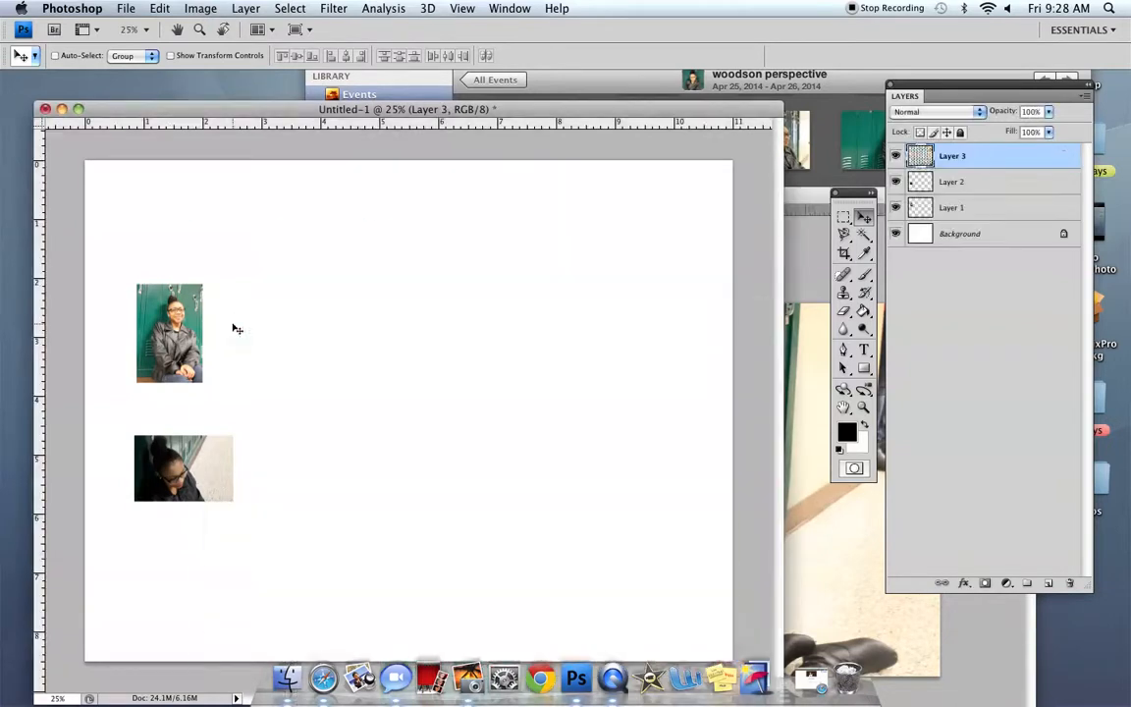
{"action": "left_click_drag", "start_coordinate": [374, 355], "coordinate": [347, 290]}
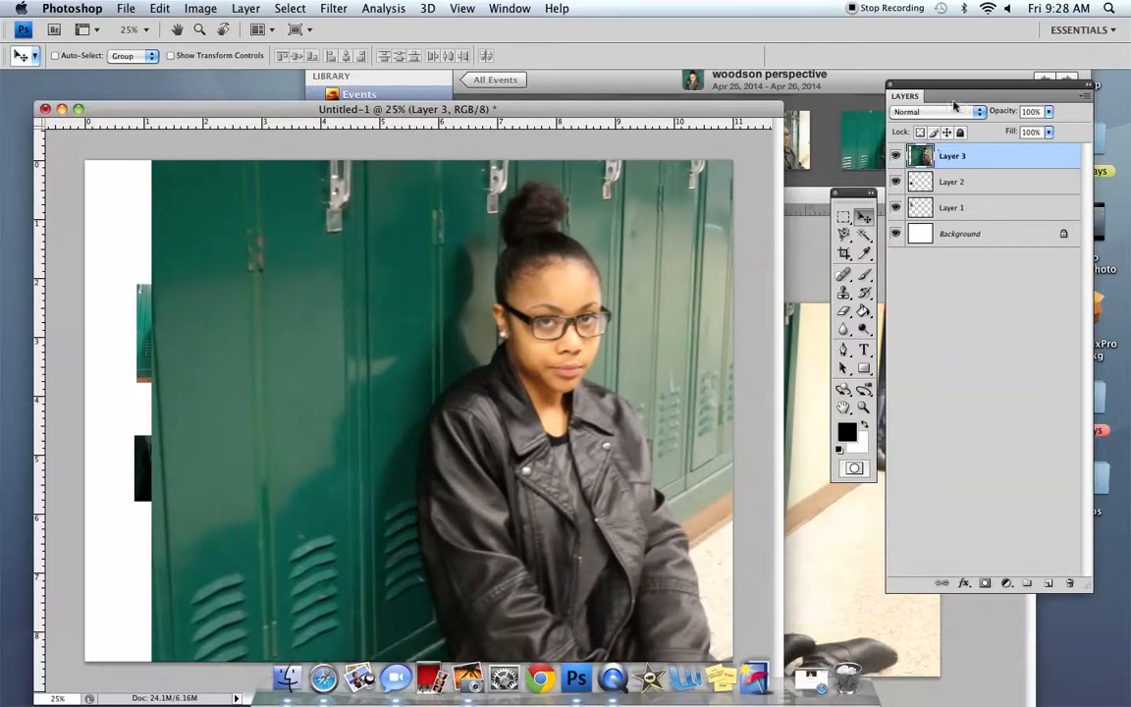
{"action": "key", "text": "alt+bracketleft"}
{"action": "key", "text": "alt+bracketleft"}
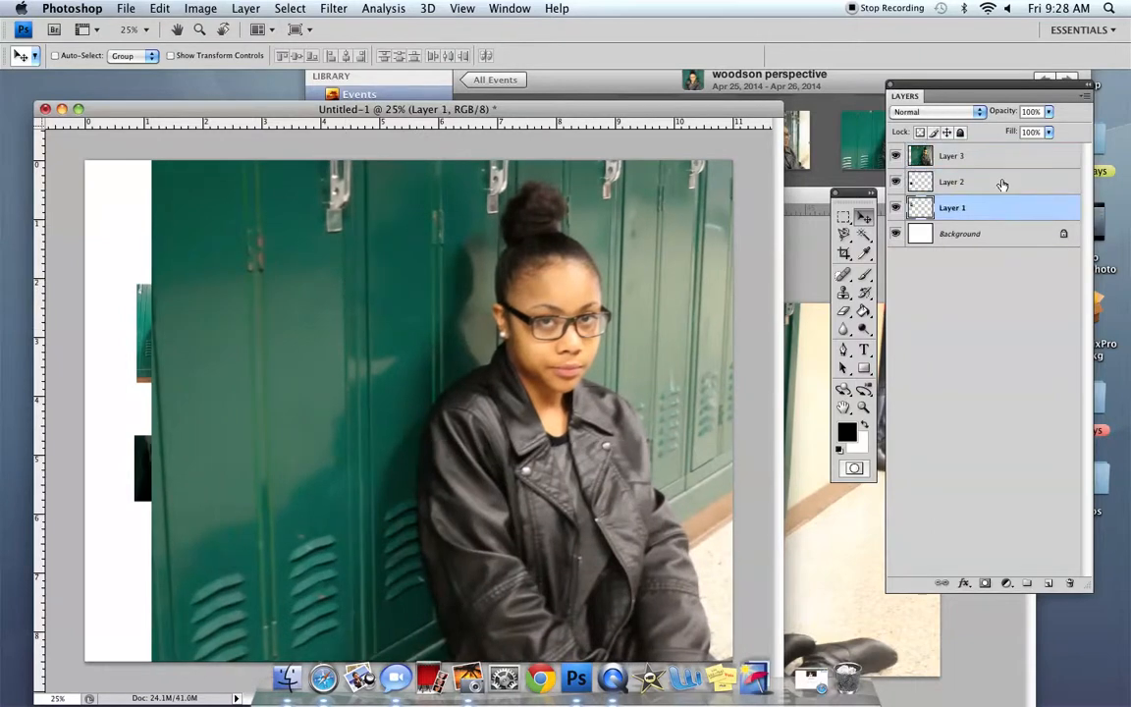
{"action": "left_click", "coordinate": [999, 163]}
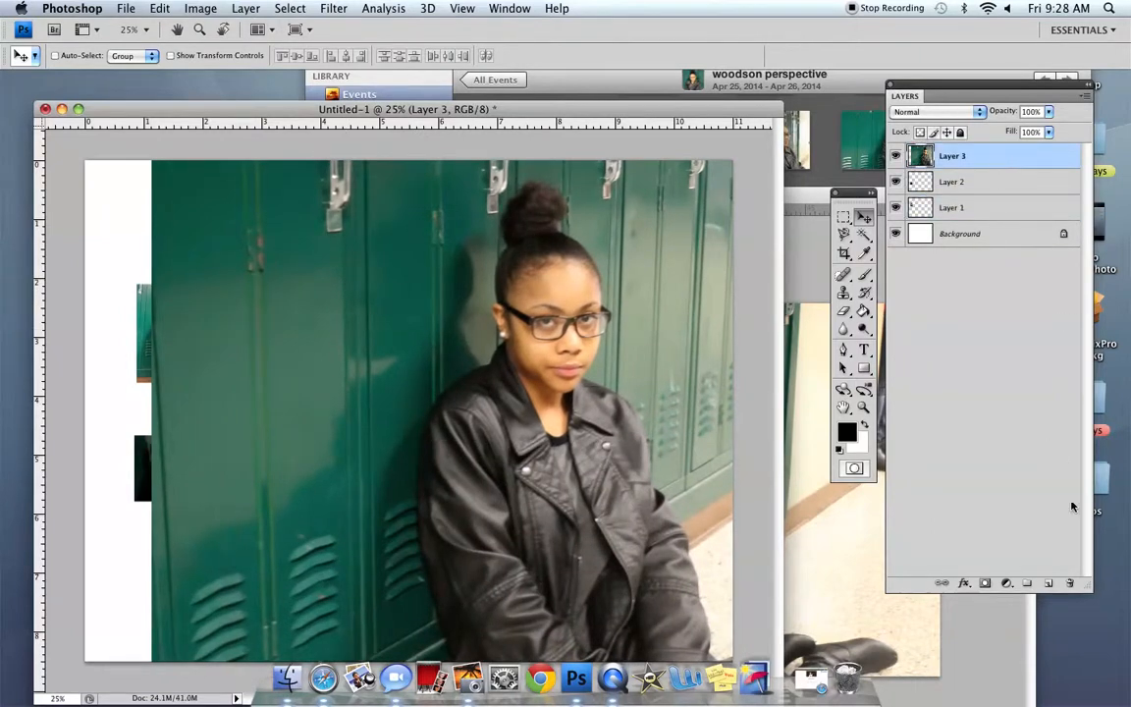
{"action": "left_click", "coordinate": [1070, 583]}
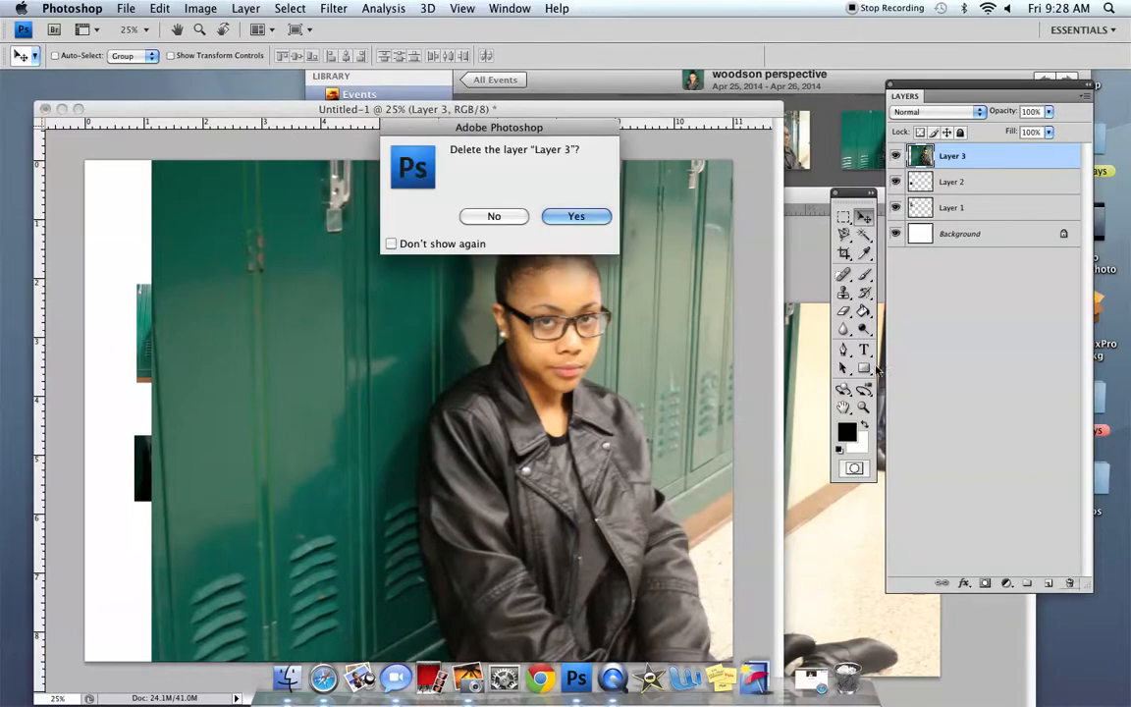
{"action": "left_click", "coordinate": [578, 215]}
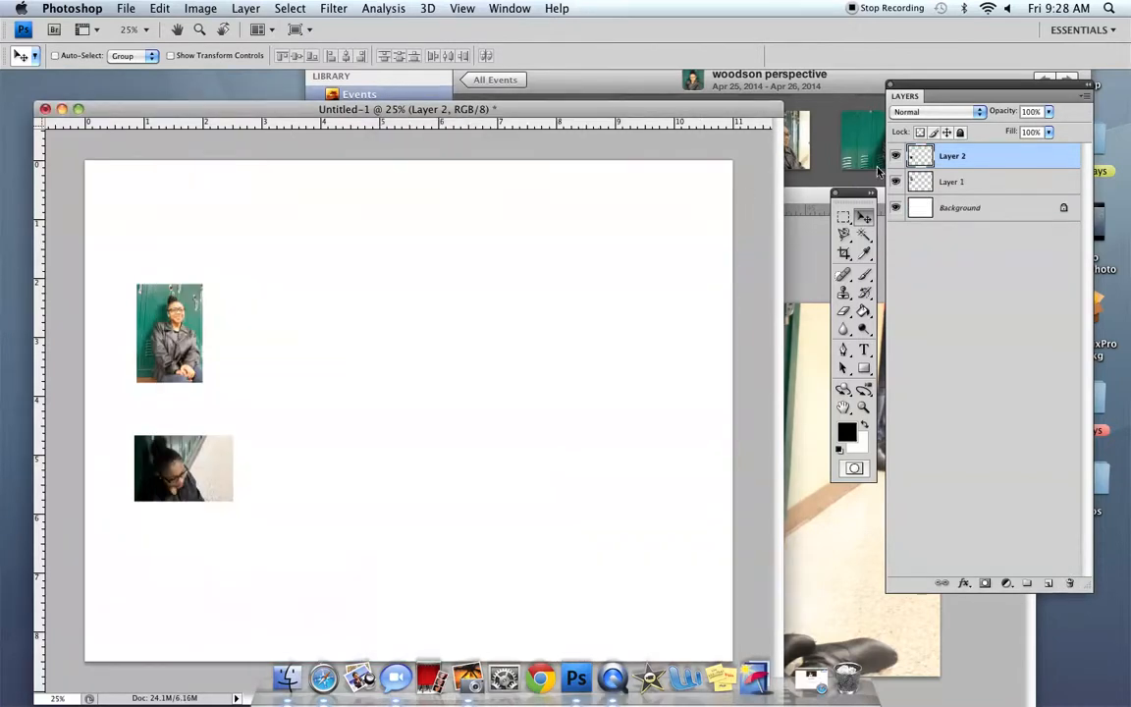
- Resize IMG_4515.JPG to a document width of 7 inches, keeping its proportions constrained
{"action": "left_click", "coordinate": [813, 258]}
{"action": "left_click_drag", "start_coordinate": [682, 204], "coordinate": [667, 143]}
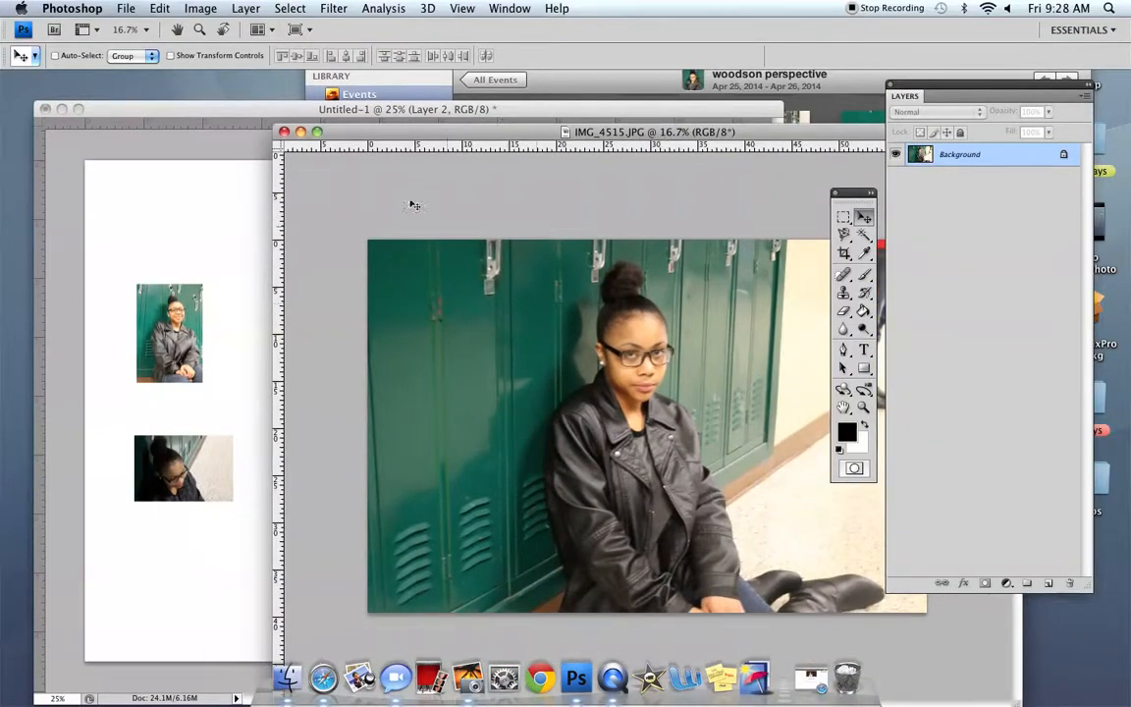
{"action": "left_click", "coordinate": [200, 7]}
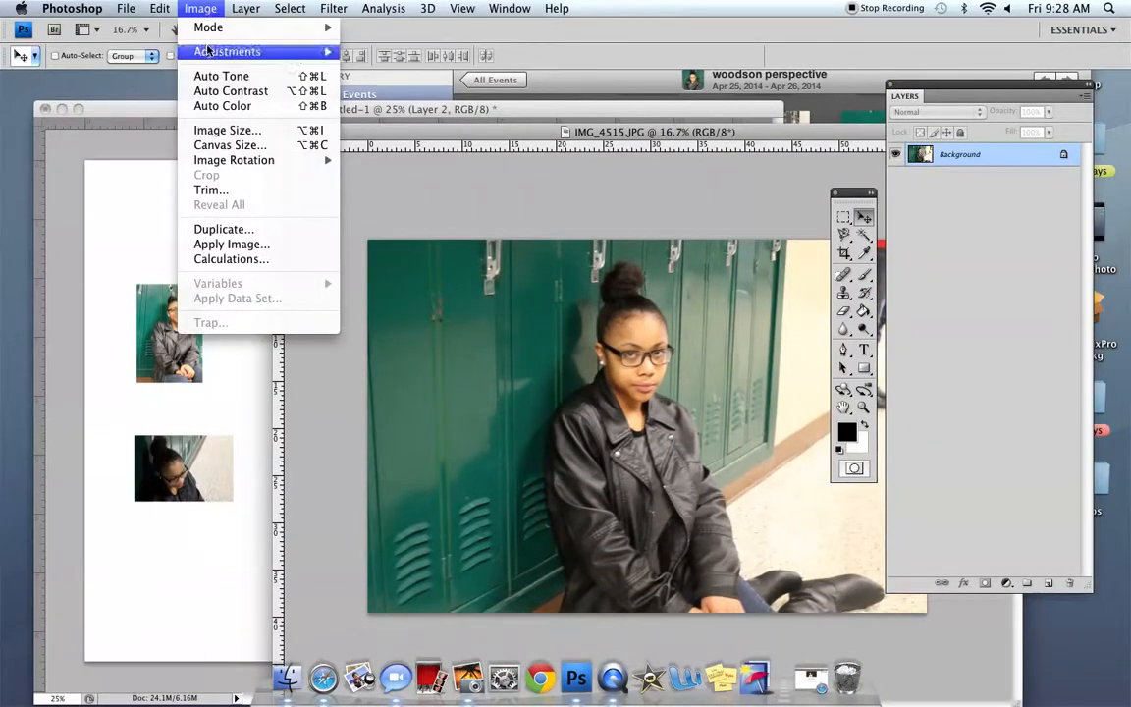
{"action": "left_click", "coordinate": [214, 125]}
{"action": "key", "text": "Tab"}
{"action": "key", "text": "Tab"}
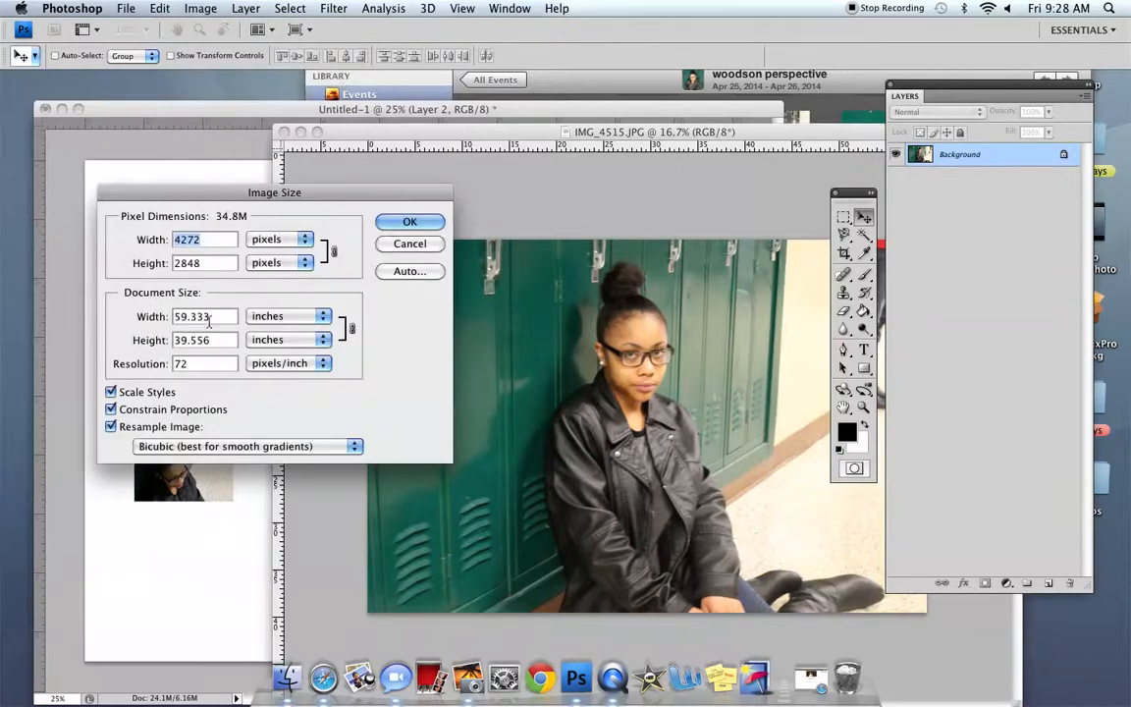
{"action": "type", "text": "7"}
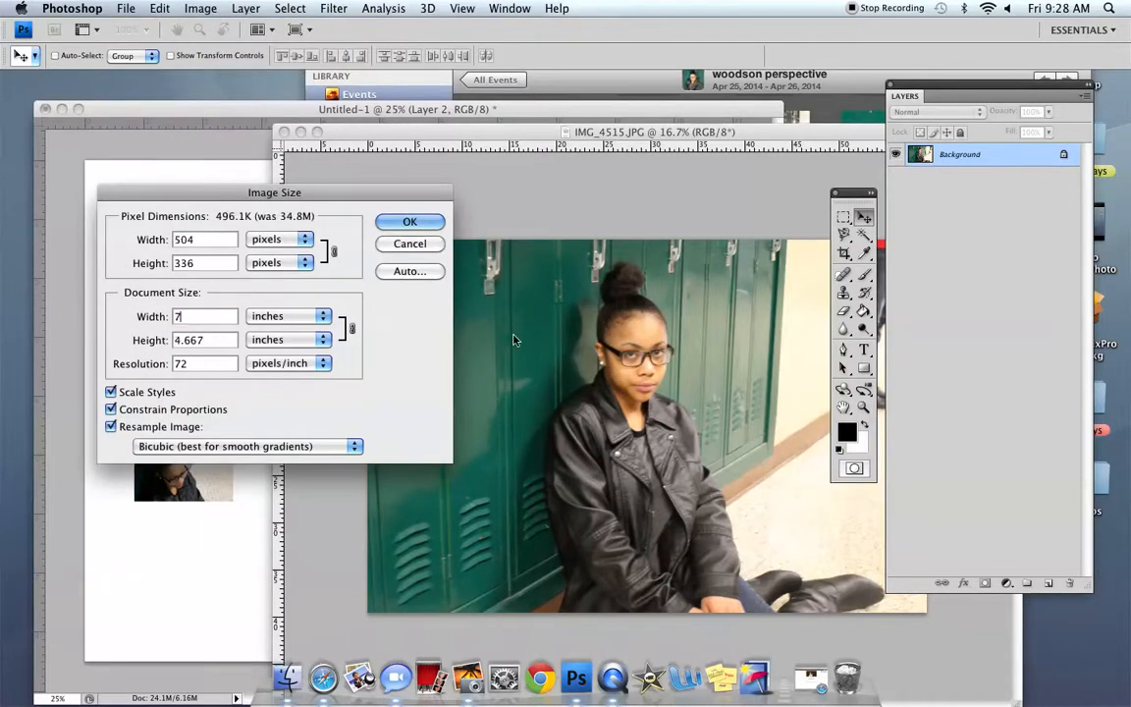
{"action": "left_click", "coordinate": [422, 221]}
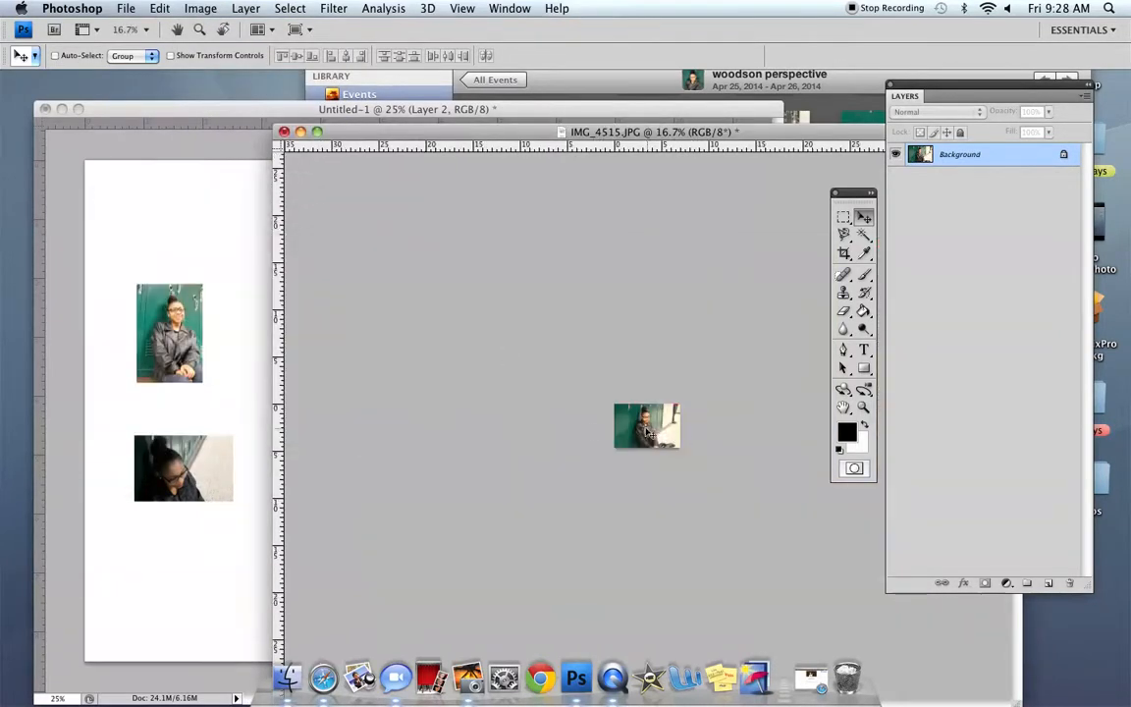
- Place a copy of IMG_4515.JPG on the page beside the first portrait and close the source file without saving
{"action": "left_click_drag", "start_coordinate": [224, 571], "coordinate": [196, 570]}
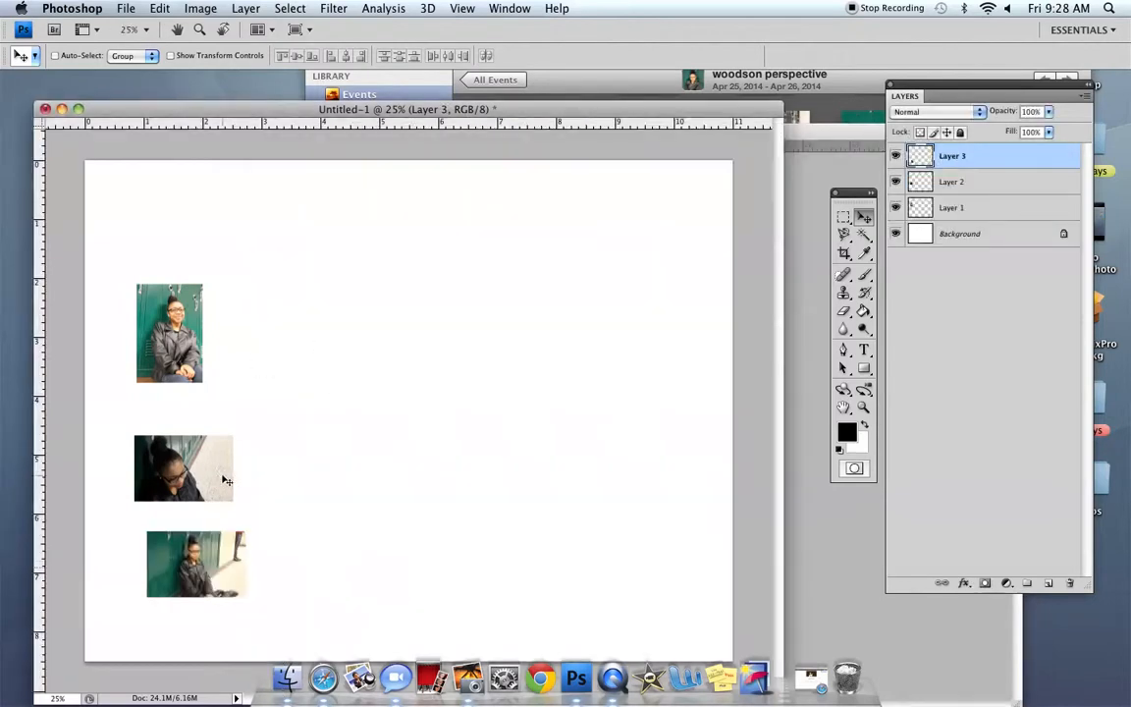
{"action": "left_click_drag", "start_coordinate": [182, 510], "coordinate": [291, 294]}
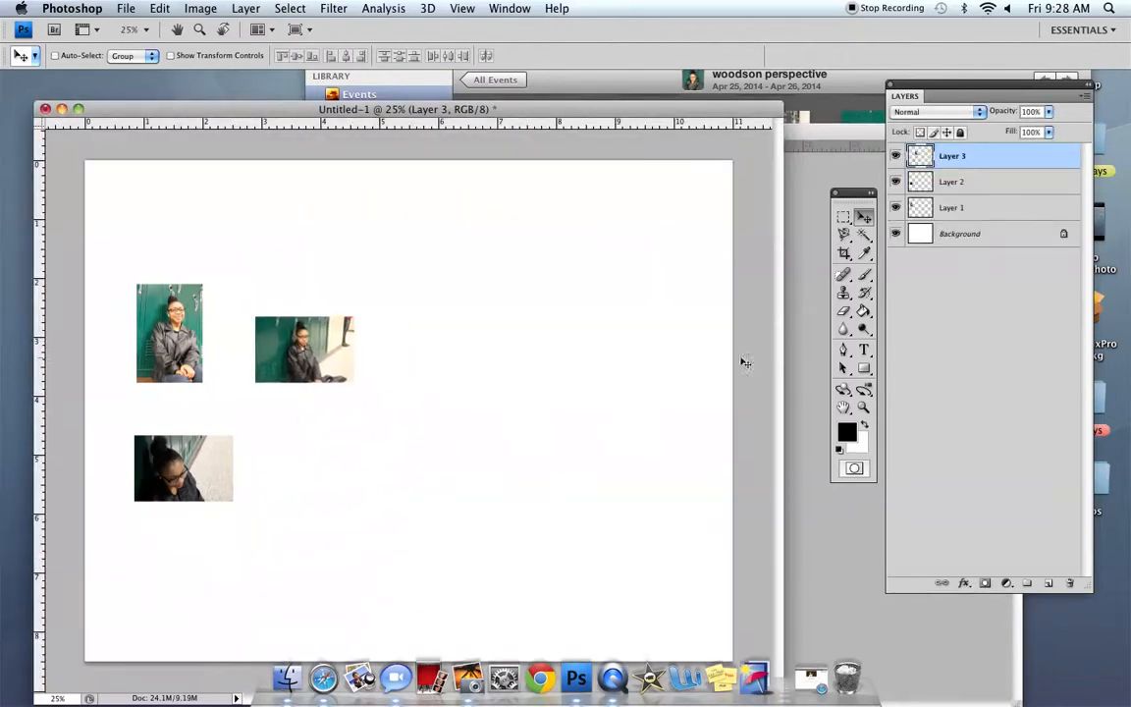
{"action": "left_click", "coordinate": [836, 144]}
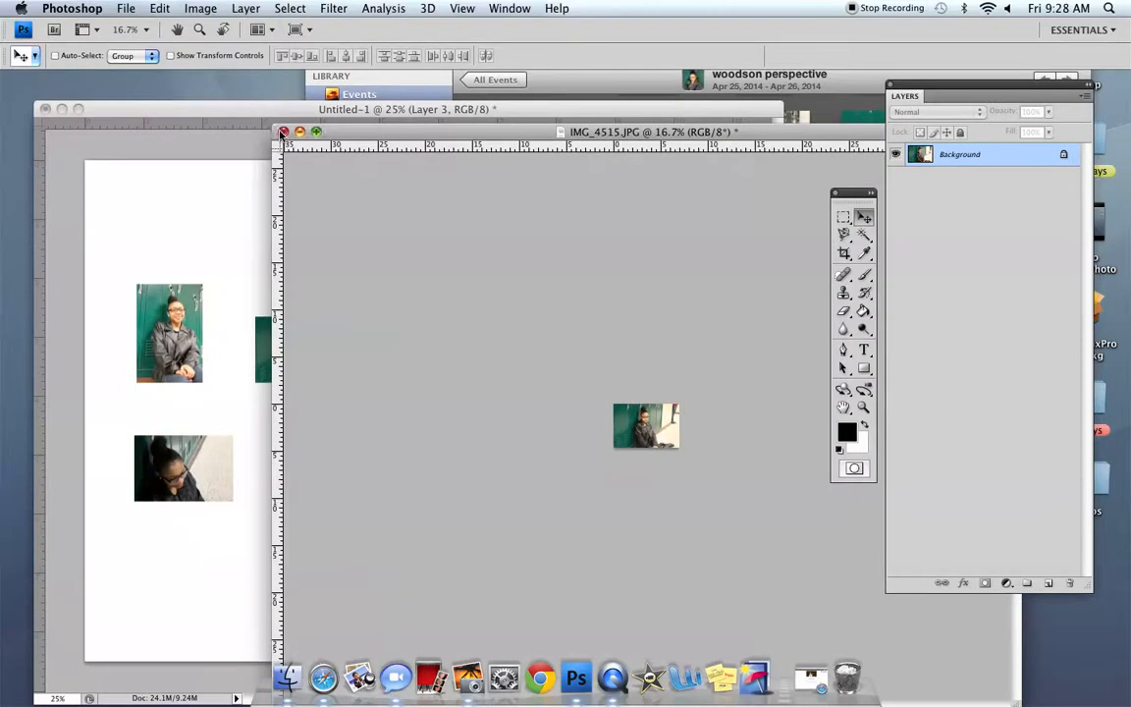
{"action": "left_click", "coordinate": [283, 132]}
{"action": "left_click", "coordinate": [481, 215]}
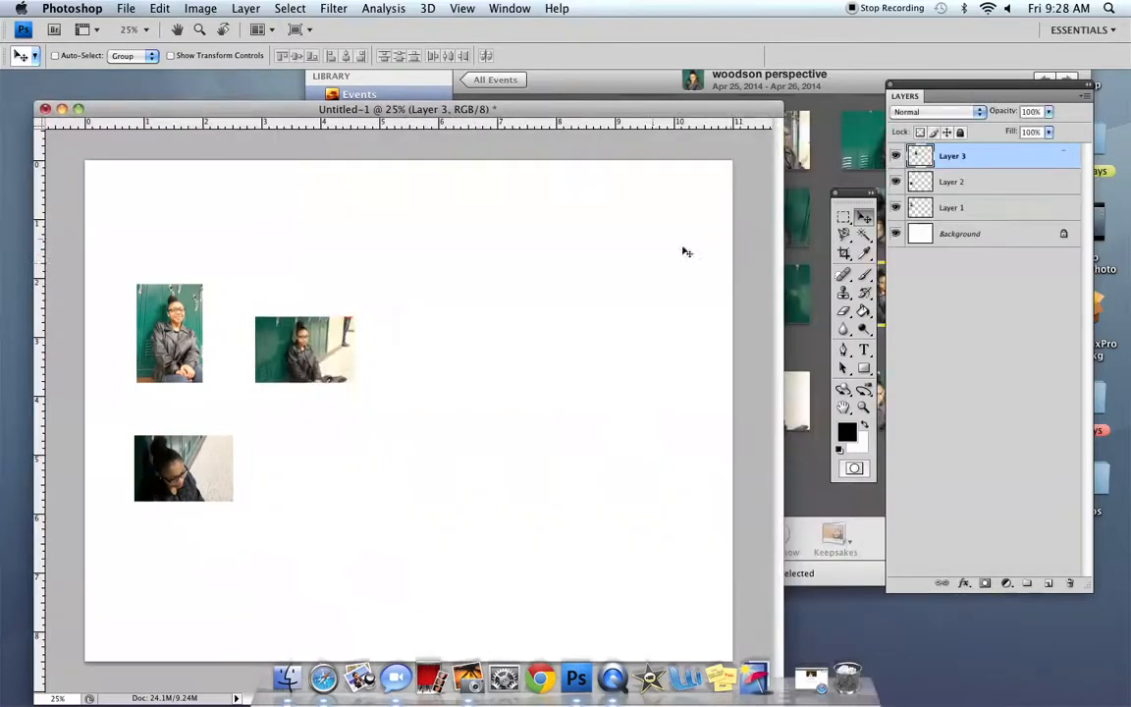
- Open the vertical photo of the girl crouching by the lockers, IMG_4500.jpg, from iPhoto in a separate Photoshop window
{"action": "left_click", "coordinate": [795, 292]}
{"action": "scroll", "coordinate": [961, 193], "scroll_direction": "up", "scroll_amount": 3}
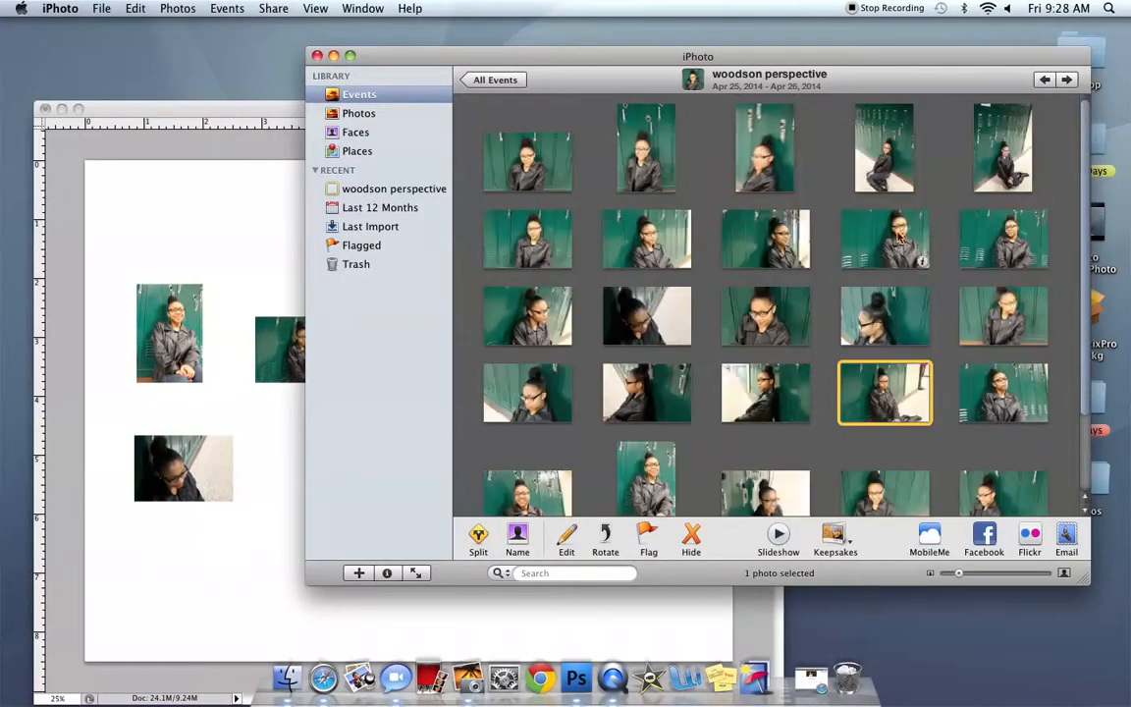
{"action": "left_click_drag", "start_coordinate": [878, 181], "coordinate": [575, 685]}
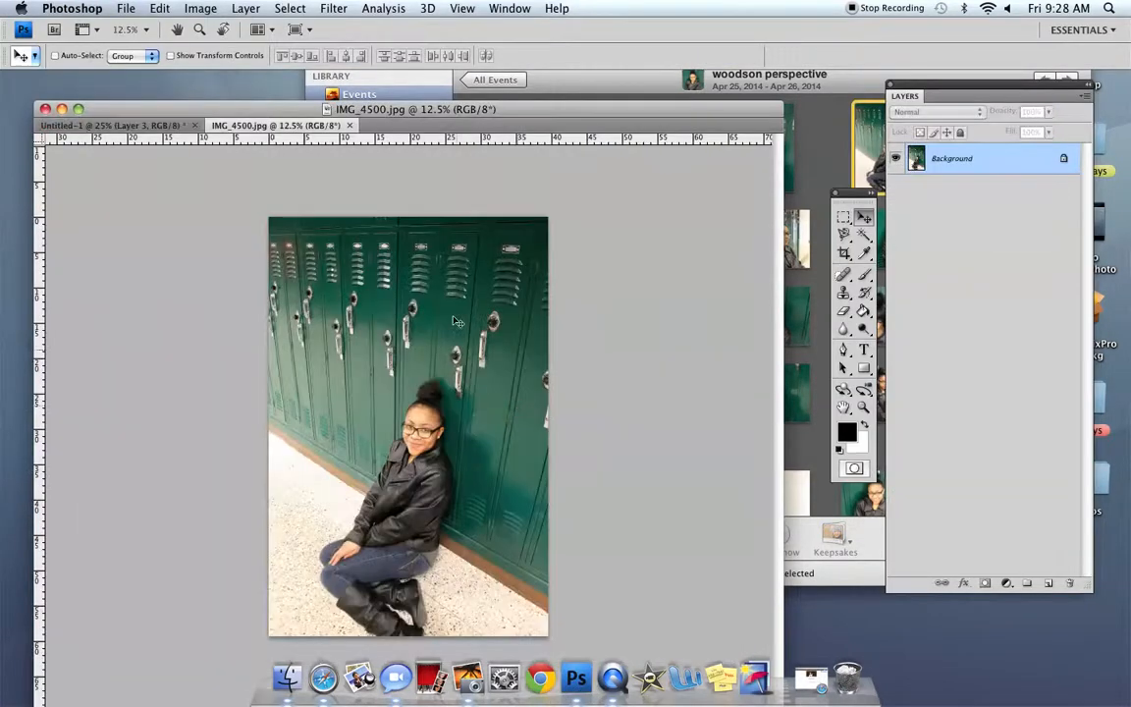
{"action": "left_click_drag", "start_coordinate": [290, 125], "coordinate": [445, 373]}
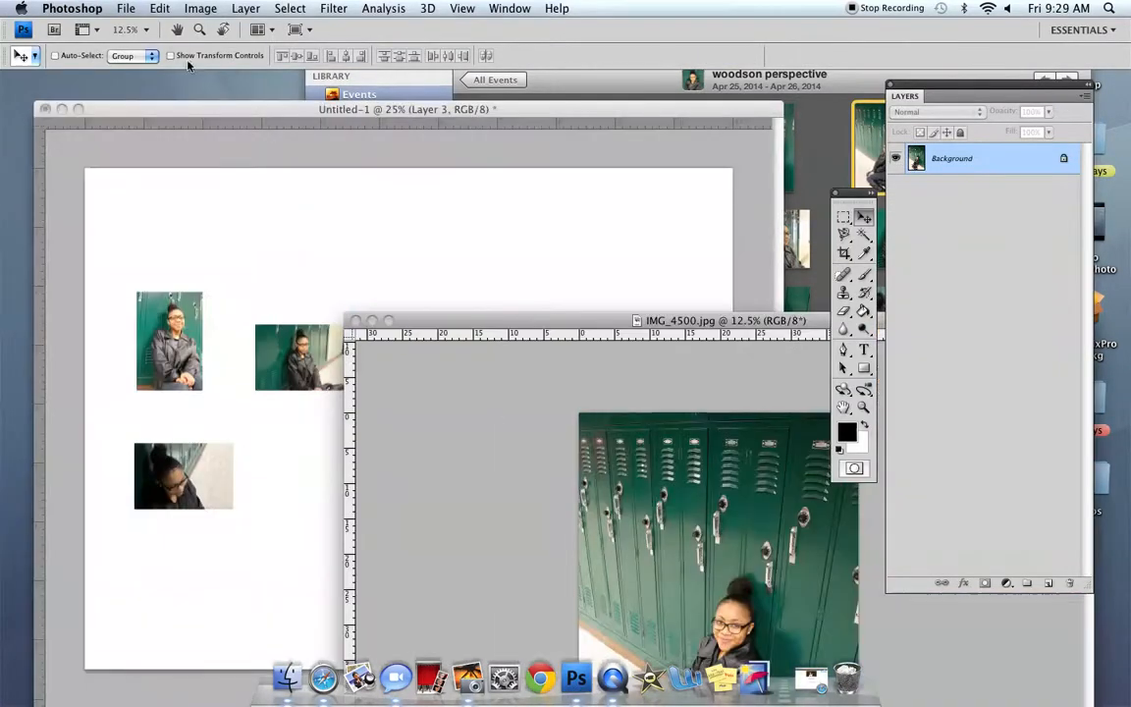
- Resize IMG_4500.jpg to a document height of 7 inches, keeping its proportions constrained
{"action": "left_click", "coordinate": [201, 9]}
{"action": "left_click", "coordinate": [230, 129]}
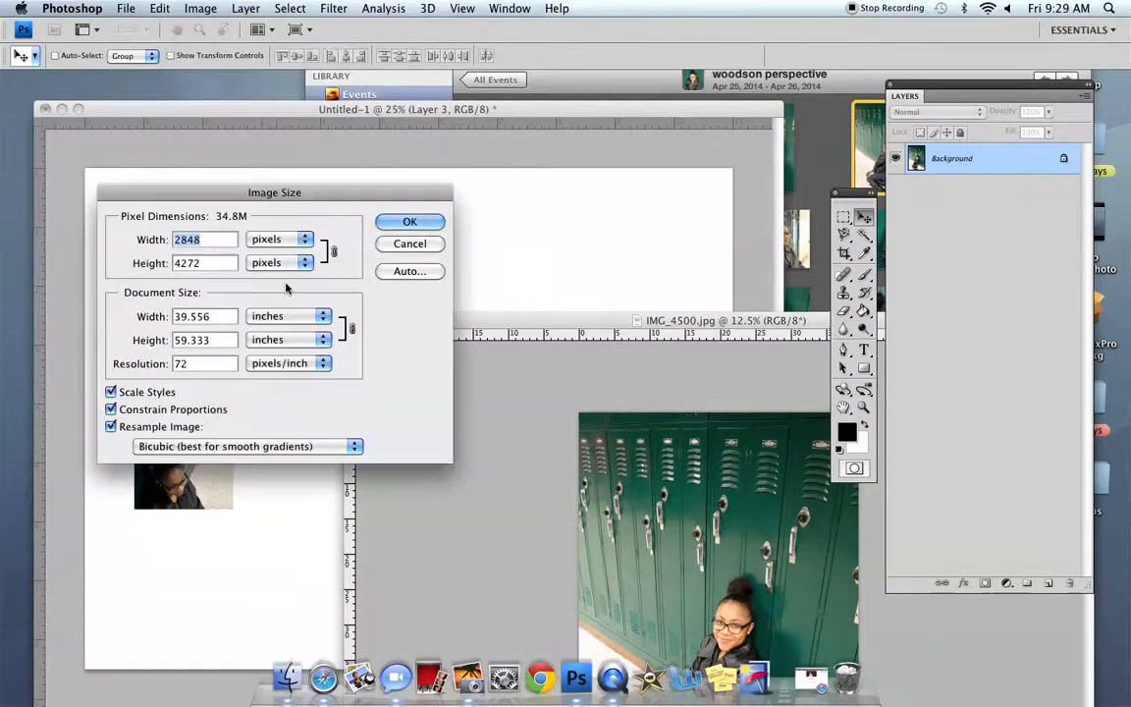
{"action": "left_click_drag", "start_coordinate": [211, 340], "coordinate": [157, 339]}
{"action": "type", "text": "7"}
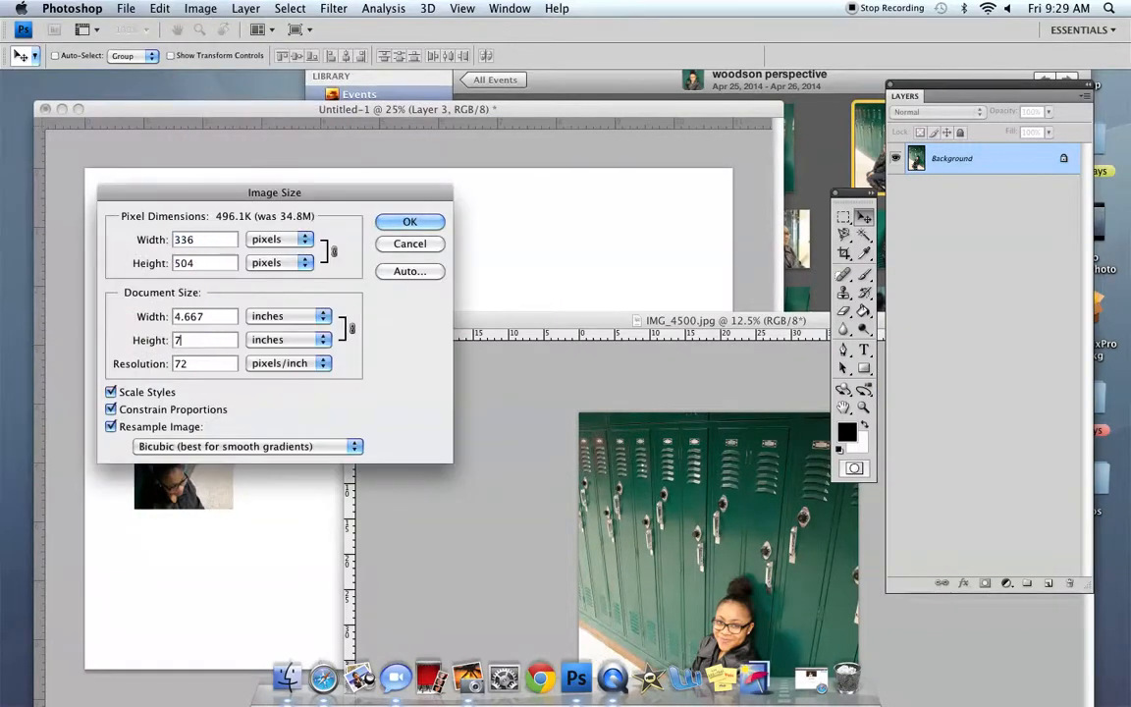
{"action": "left_click", "coordinate": [422, 222]}
- Place a copy of IMG_4500.jpg on the page below the IMG_4515.JPG photo, closing the source file without saving
{"action": "left_click_drag", "start_coordinate": [714, 629], "coordinate": [520, 222]}
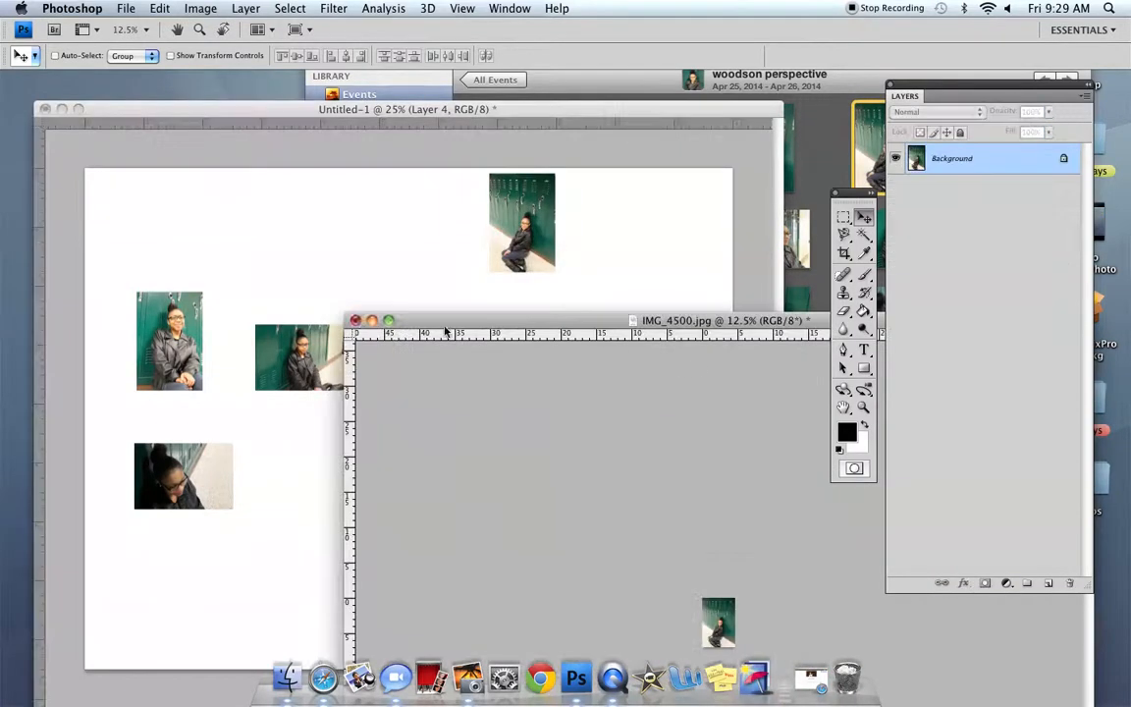
{"action": "left_click", "coordinate": [355, 321]}
{"action": "left_click", "coordinate": [483, 215]}
{"action": "left_click_drag", "start_coordinate": [515, 251], "coordinate": [304, 497]}
- Open the horizontal photo of the girl looking sideways against the lockers, IMG_4516.JPG, from iPhoto in a separate Photoshop window
{"action": "left_click", "coordinate": [799, 444]}
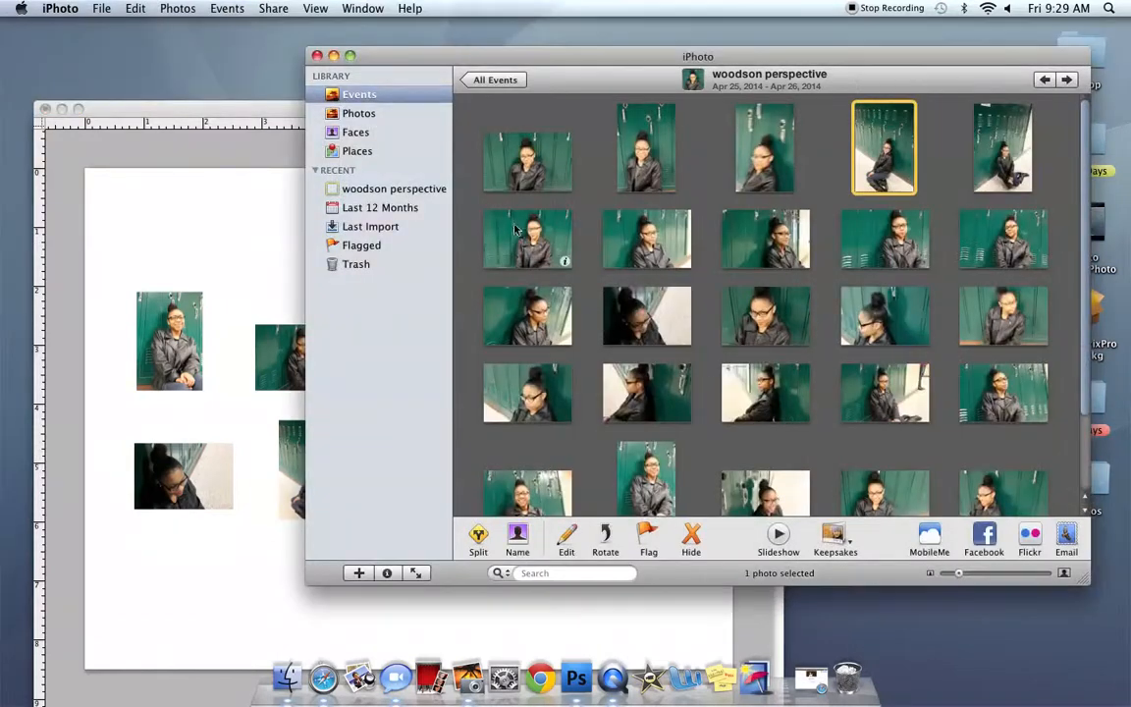
{"action": "scroll", "coordinate": [715, 288], "scroll_direction": "down", "scroll_amount": 3}
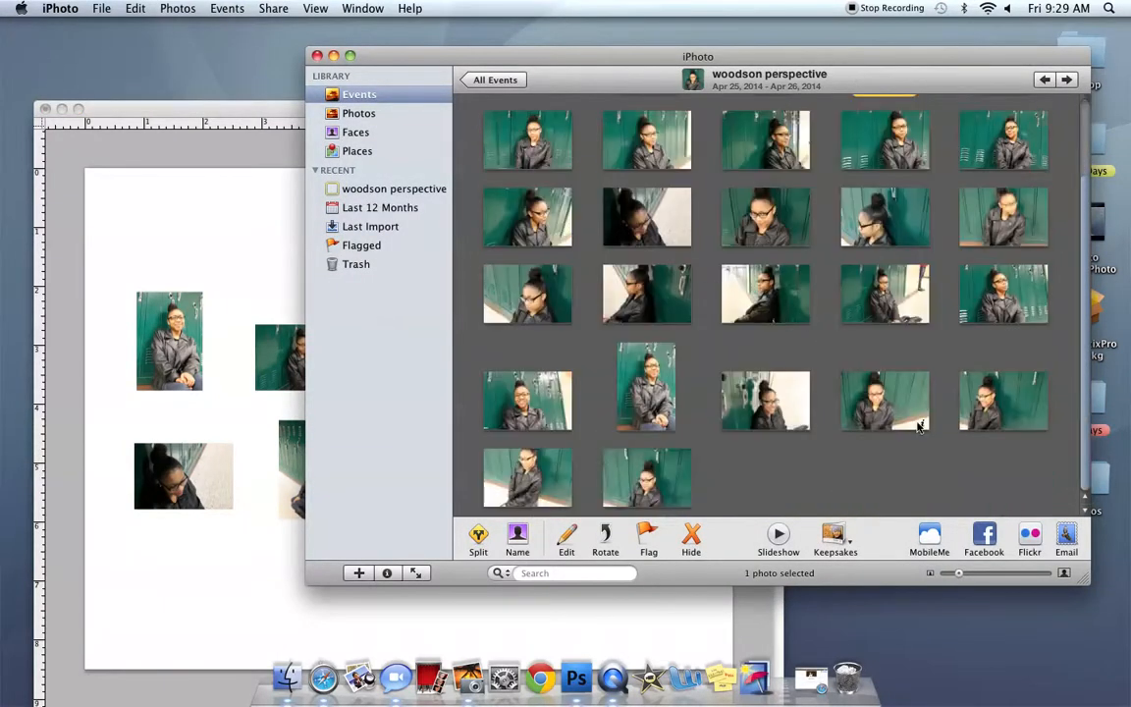
{"action": "left_click_drag", "start_coordinate": [1001, 294], "coordinate": [206, 116]}
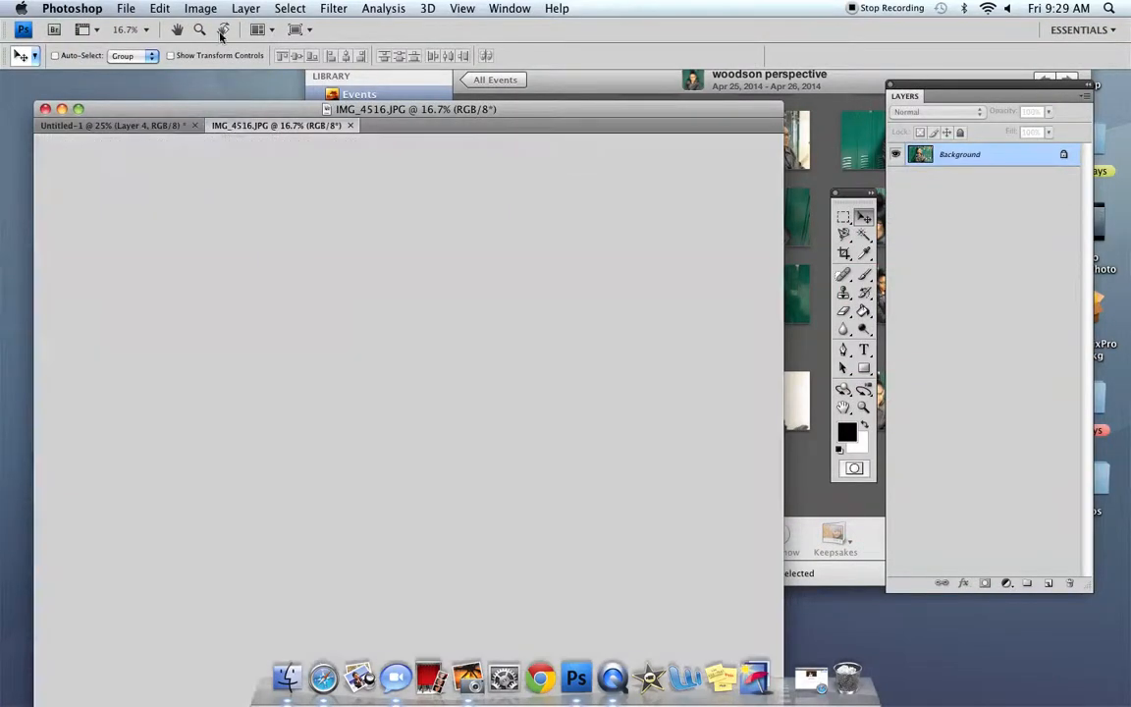
- Resize IMG_4516.JPG to a document width of 7 inches, keeping its proportions constrained
{"action": "left_click", "coordinate": [201, 8]}
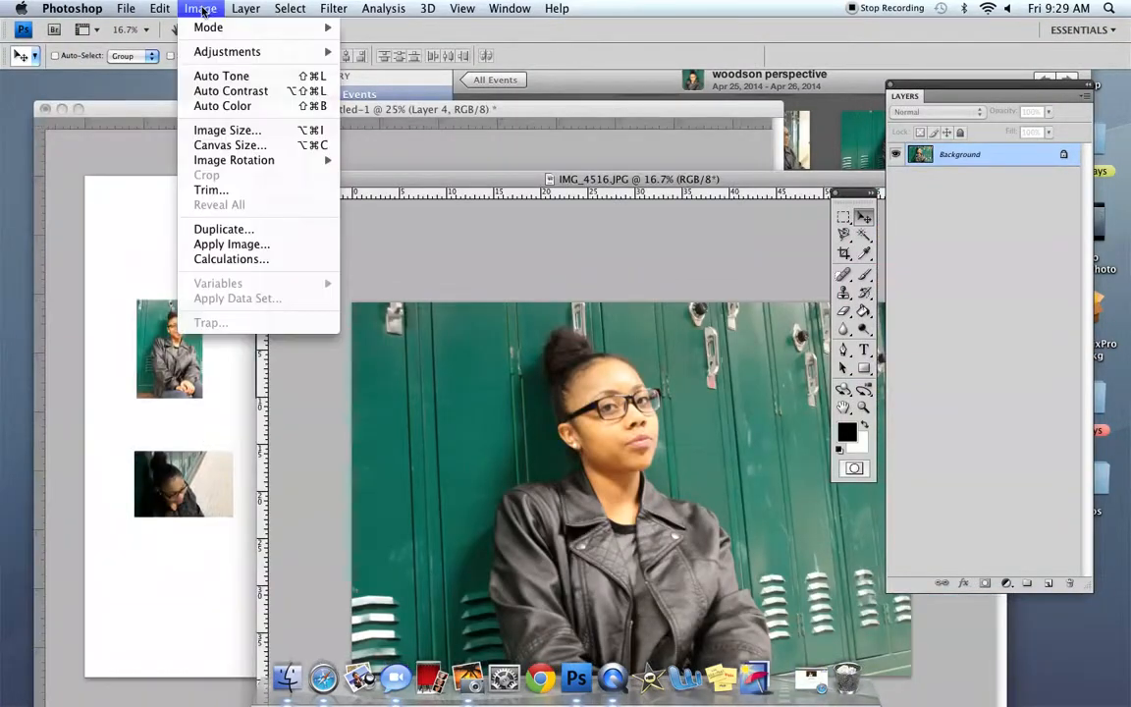
{"action": "left_click", "coordinate": [227, 129]}
{"action": "left_click_drag", "start_coordinate": [210, 316], "coordinate": [191, 316]}
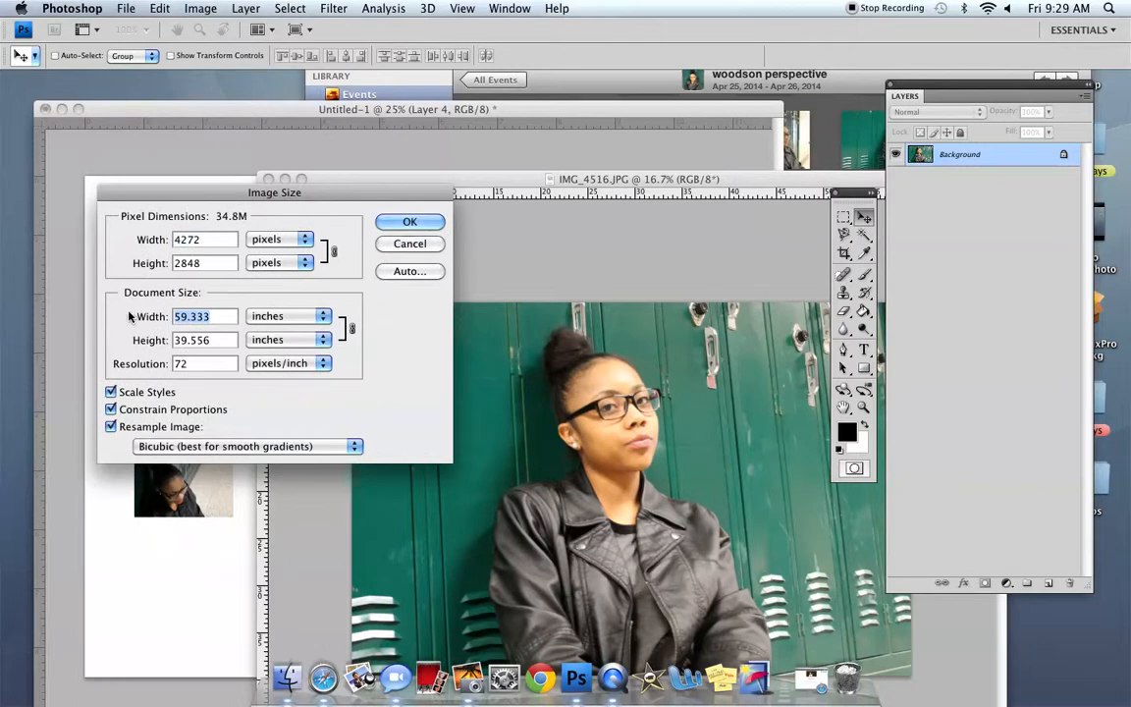
{"action": "type", "text": "7"}
{"action": "left_click", "coordinate": [401, 224]}
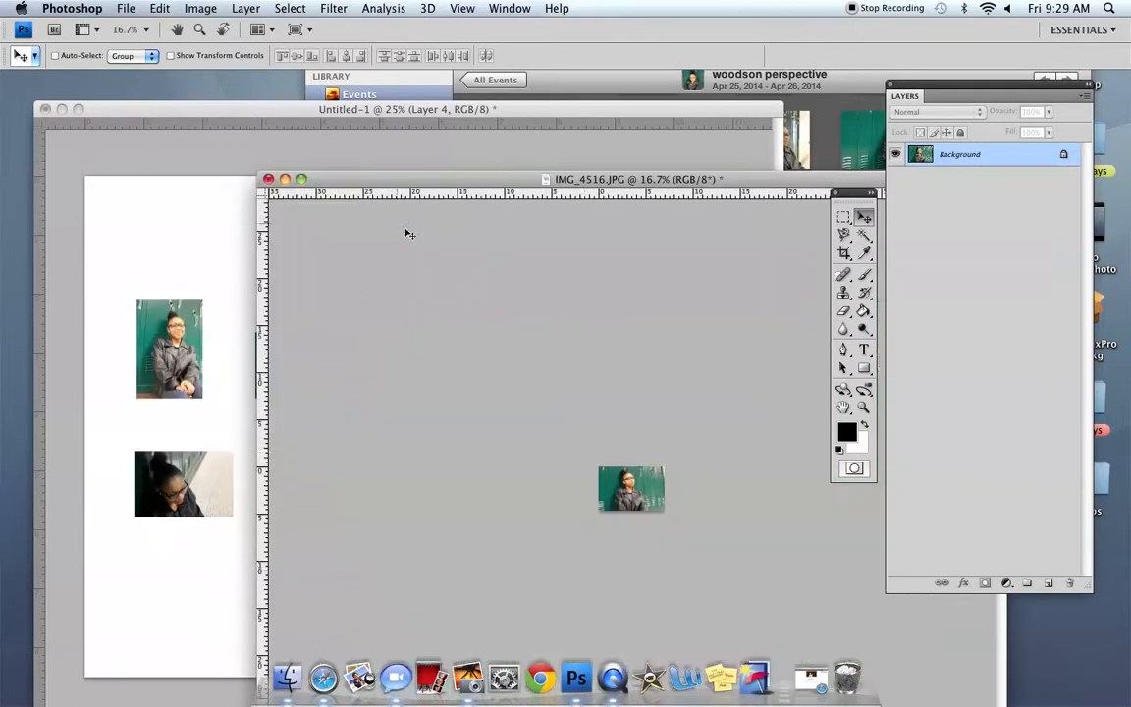
- Place a copy of IMG_4516.JPG in the lower-left area of the page and close the source file without saving
{"action": "left_click_drag", "start_coordinate": [564, 445], "coordinate": [191, 587]}
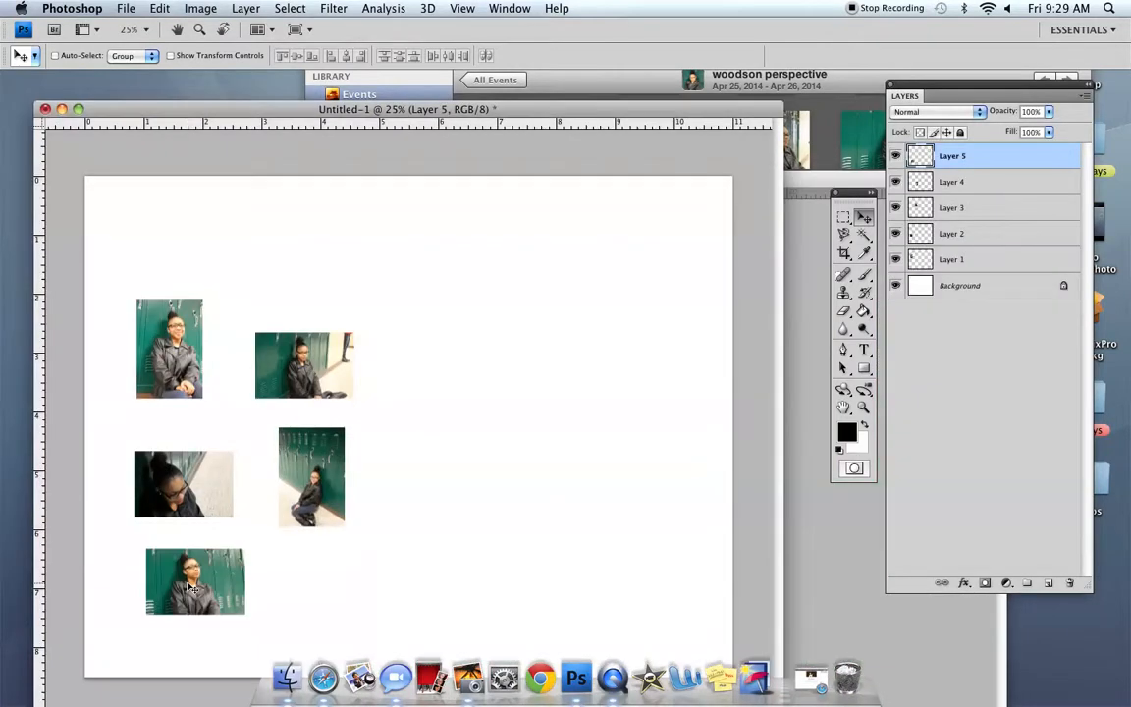
{"action": "left_click", "coordinate": [807, 373]}
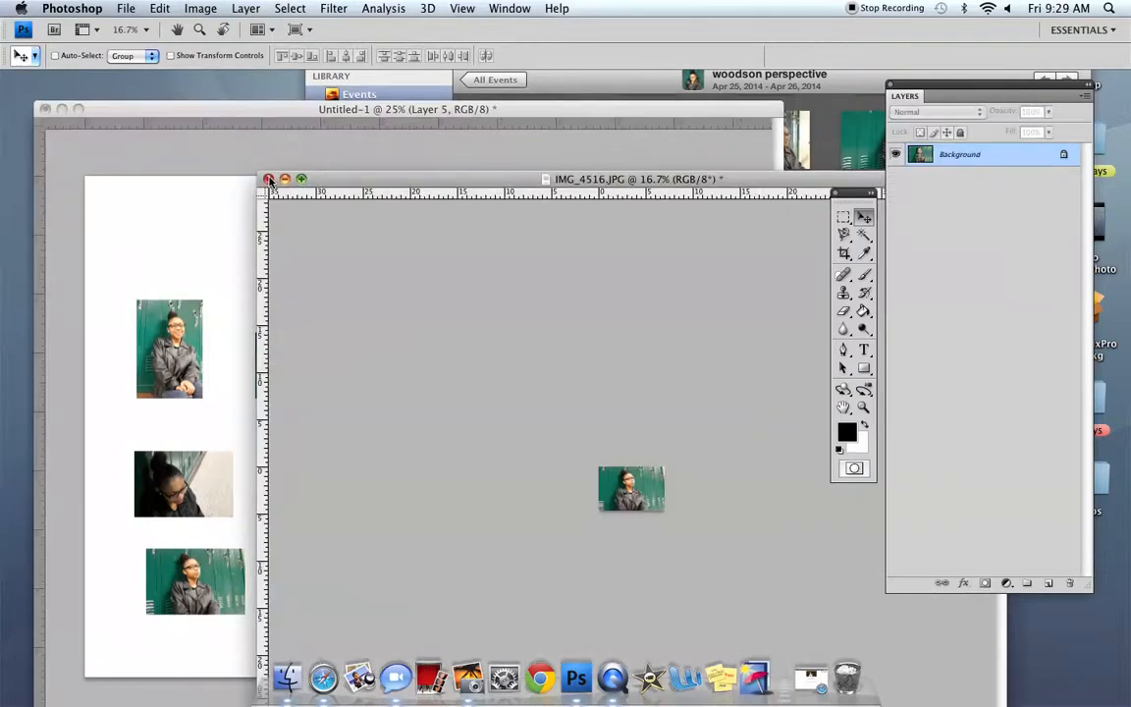
{"action": "left_click", "coordinate": [268, 180]}
{"action": "left_click", "coordinate": [487, 215]}
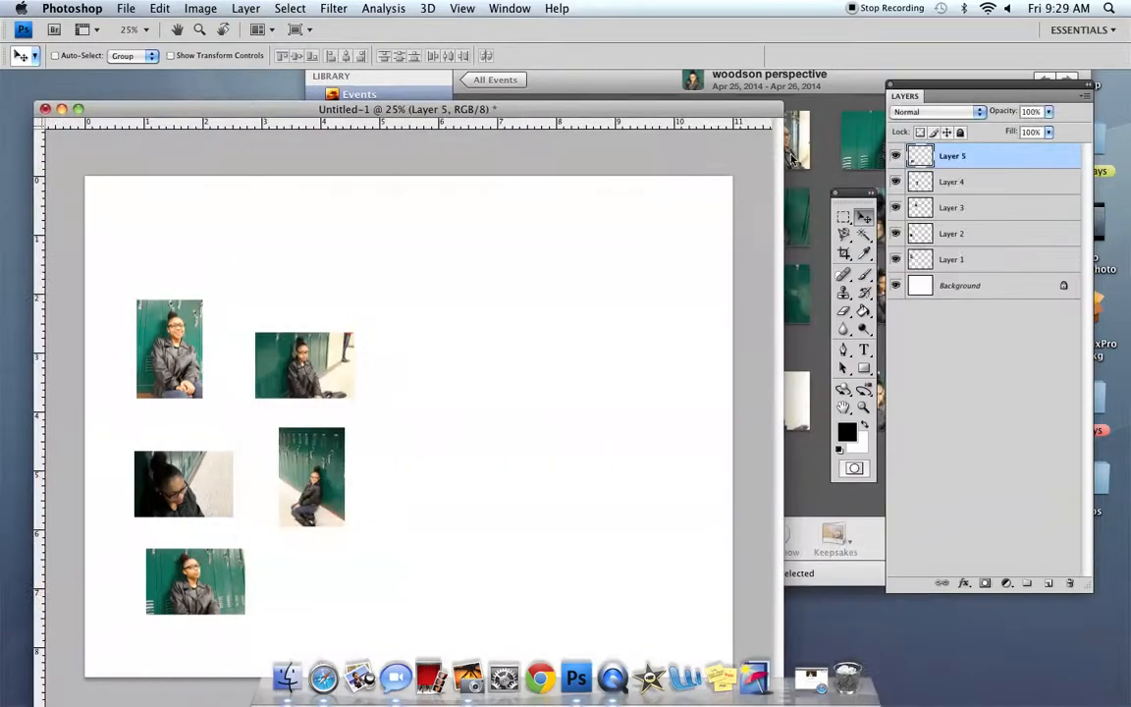
- Open the vertical photo IMG_4501.jpg from iPhoto in a separate Photoshop window and resize it to a document height of 7 inches
{"action": "left_click", "coordinate": [791, 147]}
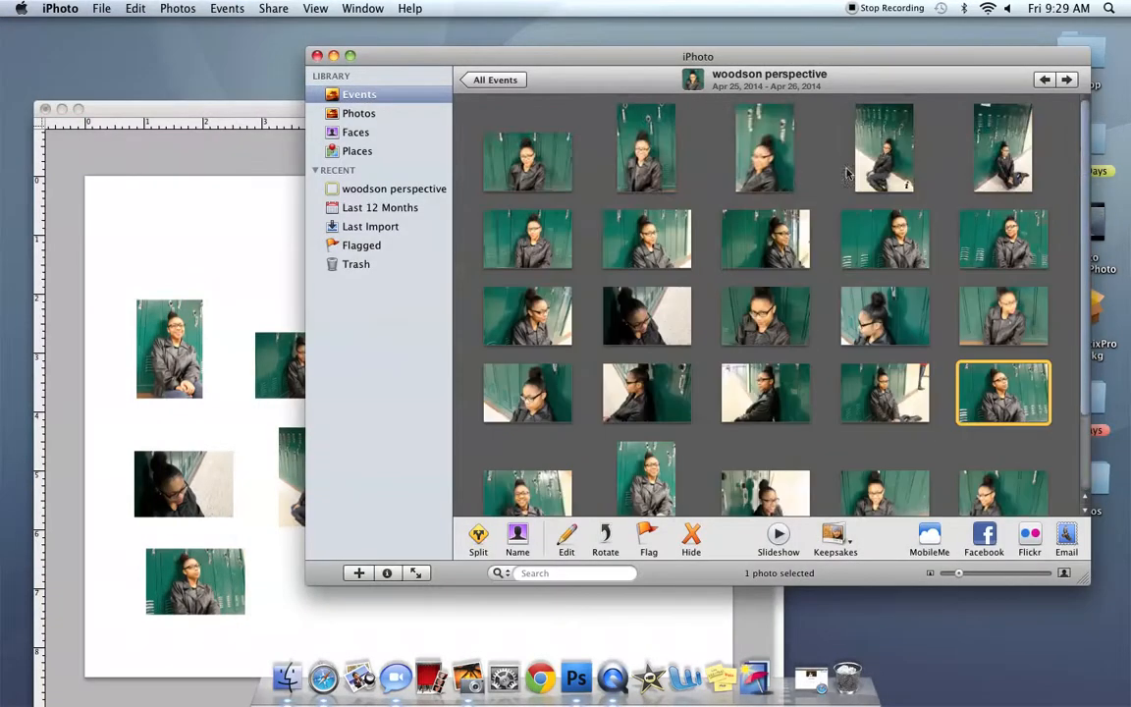
{"action": "left_click_drag", "start_coordinate": [986, 152], "coordinate": [573, 674]}
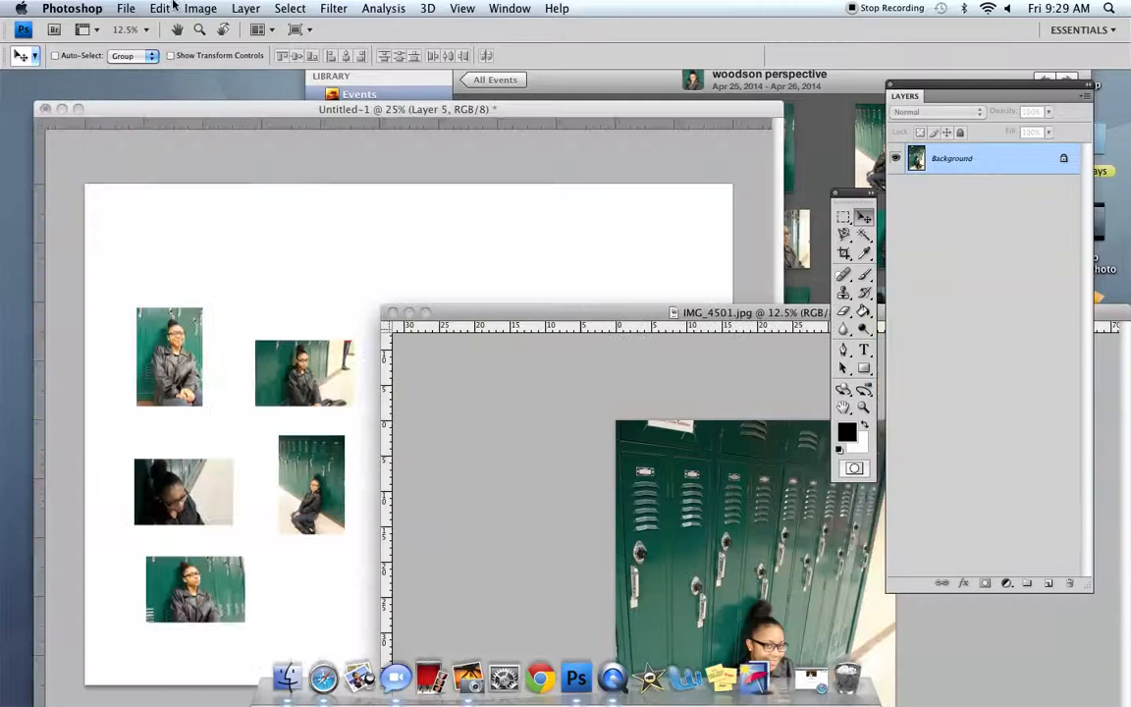
{"action": "left_click", "coordinate": [200, 7]}
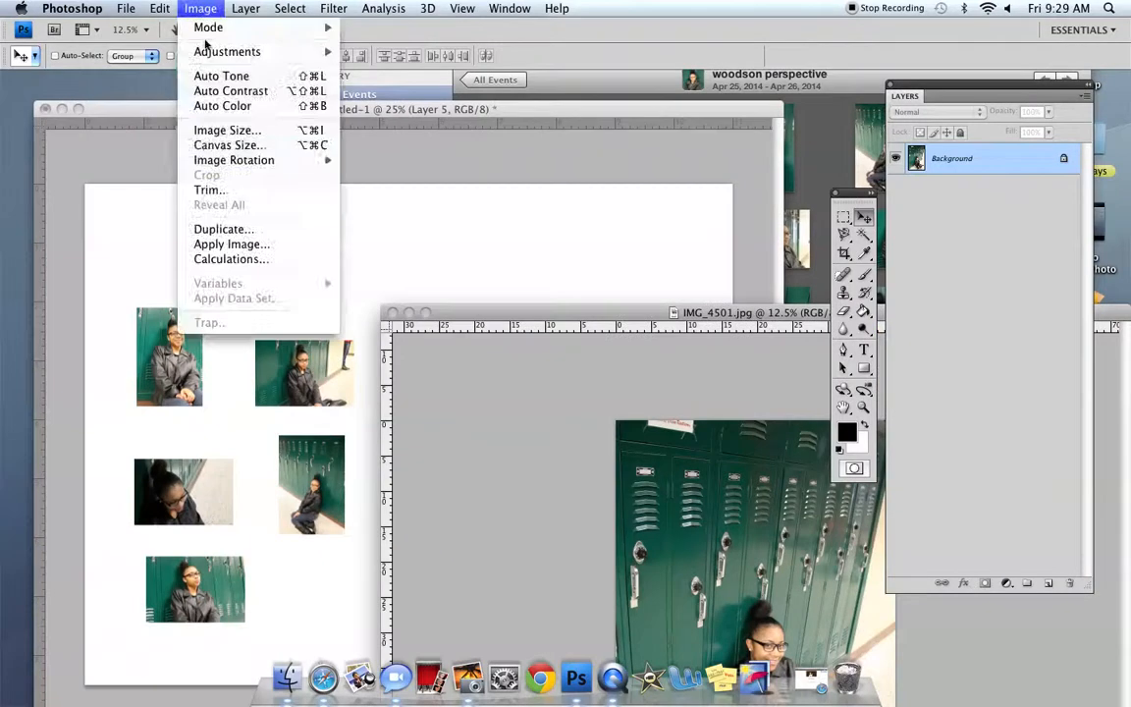
{"action": "left_click", "coordinate": [235, 132]}
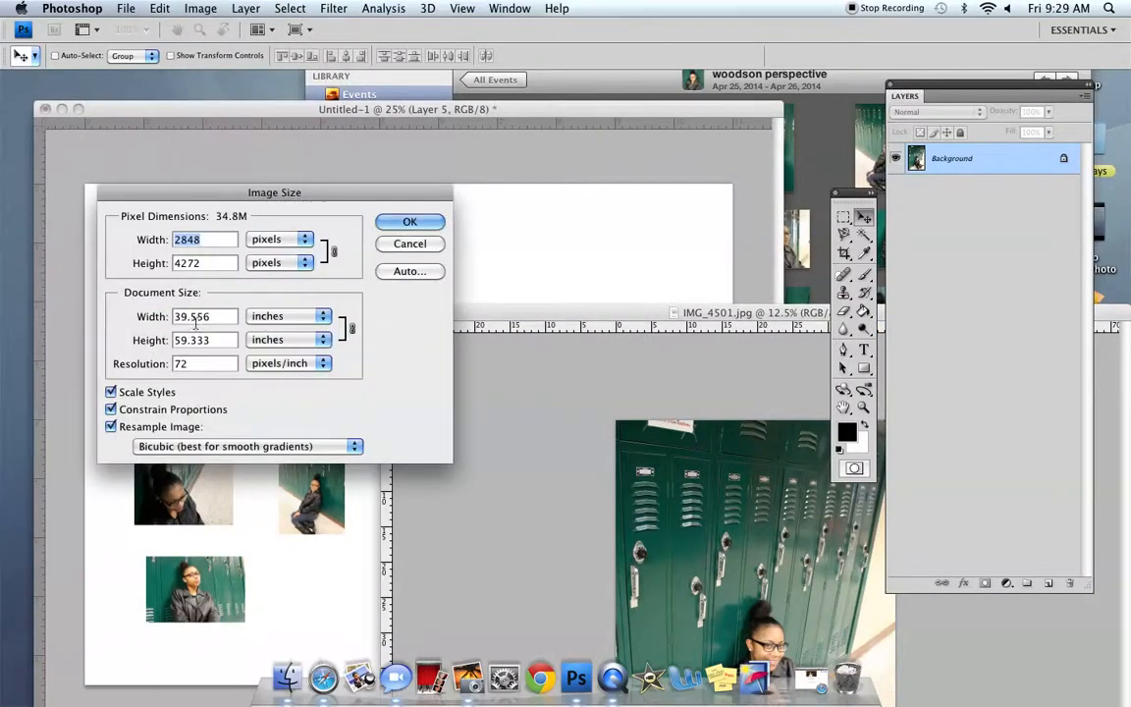
{"action": "type", "text": "7"}
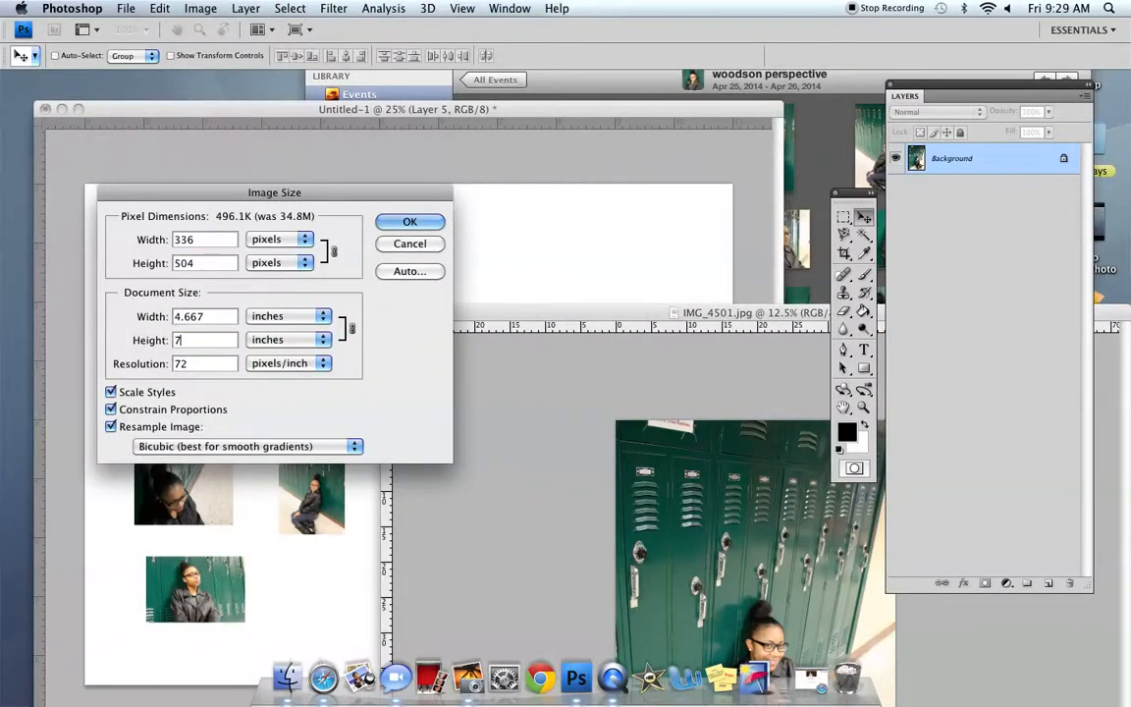
{"action": "left_click", "coordinate": [422, 225]}
- Place a copy of IMG_4501.jpg in the upper-right area of the page and close the source file without saving
{"action": "left_click_drag", "start_coordinate": [745, 611], "coordinate": [561, 257]}
{"action": "left_click", "coordinate": [815, 363]}
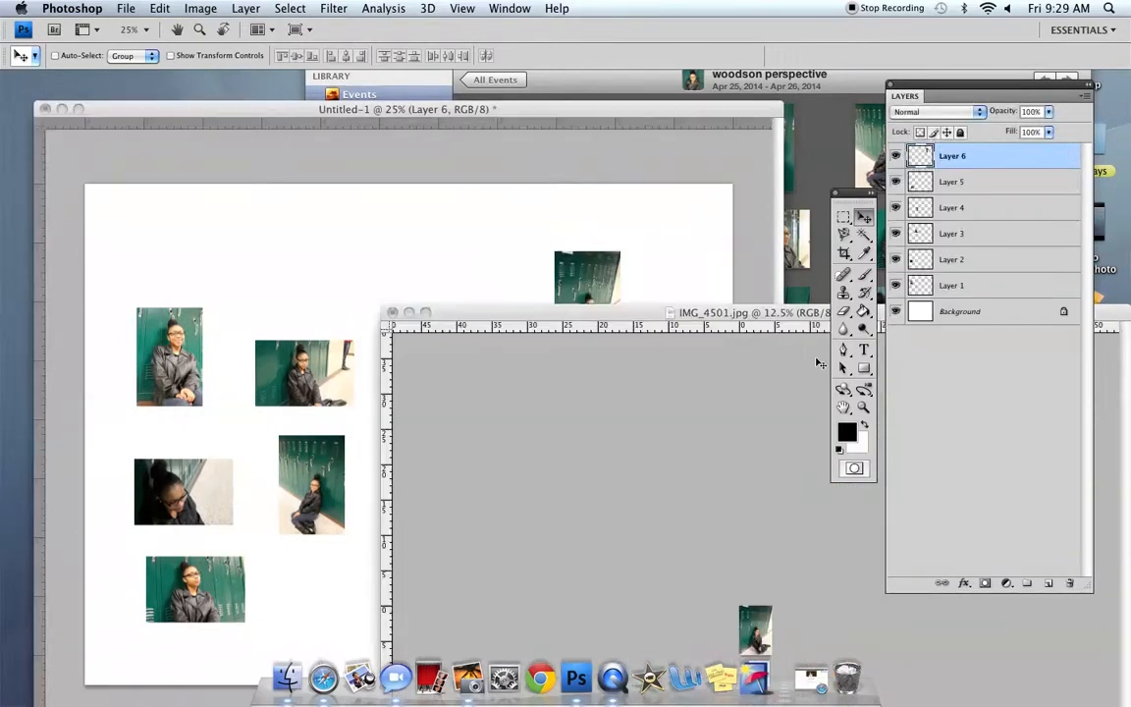
{"action": "left_click", "coordinate": [391, 312]}
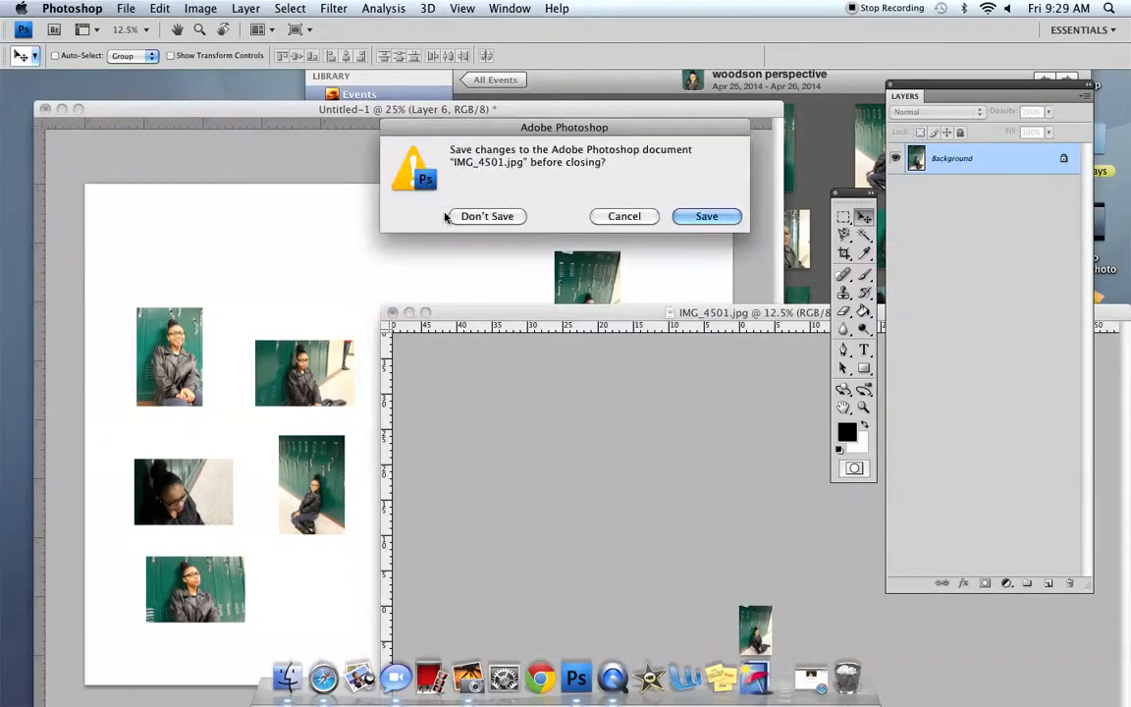
{"action": "left_click", "coordinate": [485, 216]}
- Close the iPhoto window and show the whole page at 16.67% in an enlarged document window with space around it
{"action": "left_click", "coordinate": [461, 81]}
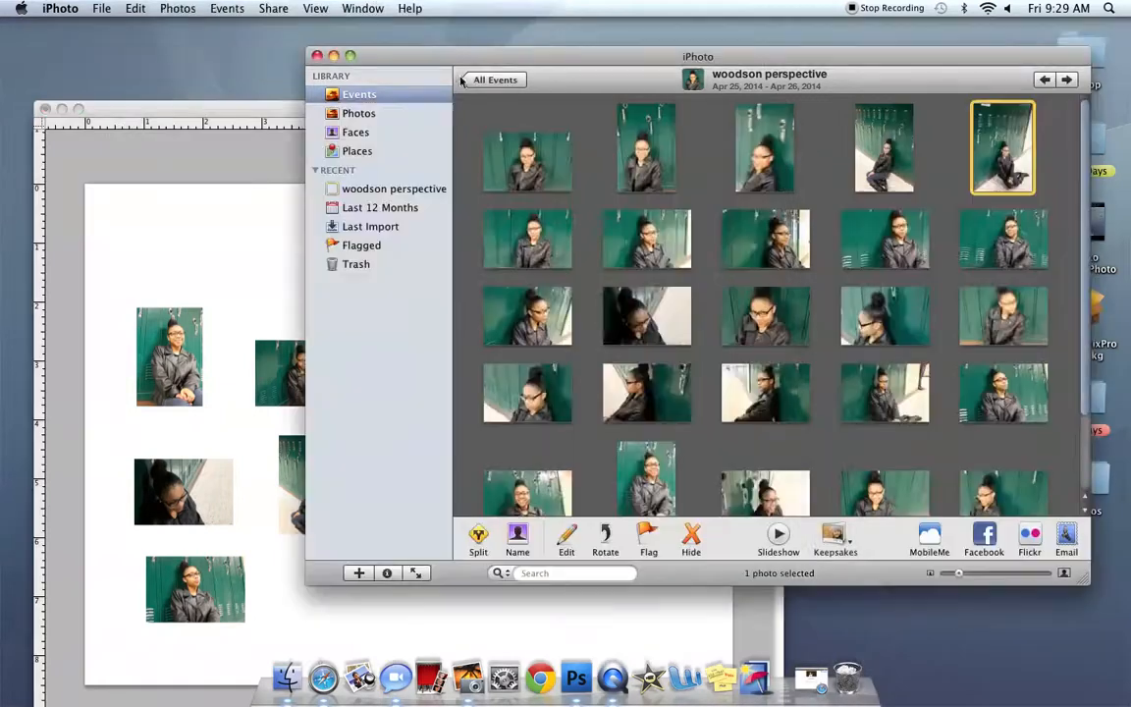
{"action": "left_click", "coordinate": [316, 56]}
{"action": "left_click_drag", "start_coordinate": [325, 113], "coordinate": [361, 64]}
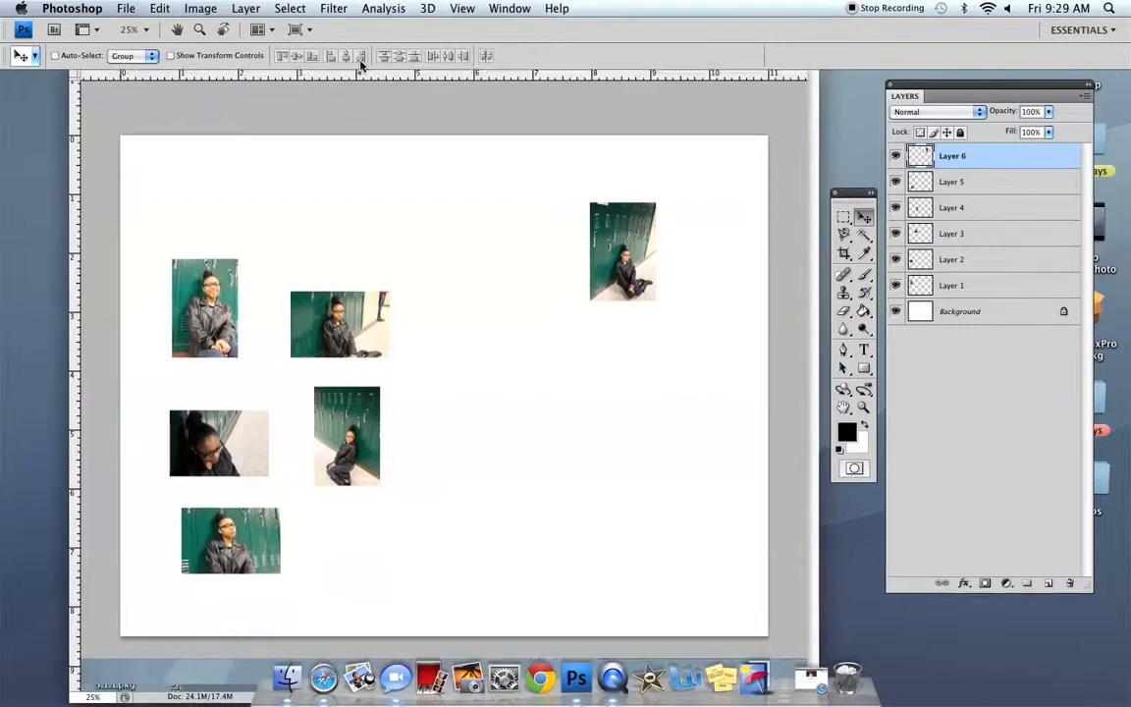
{"action": "key", "text": "super+minus"}
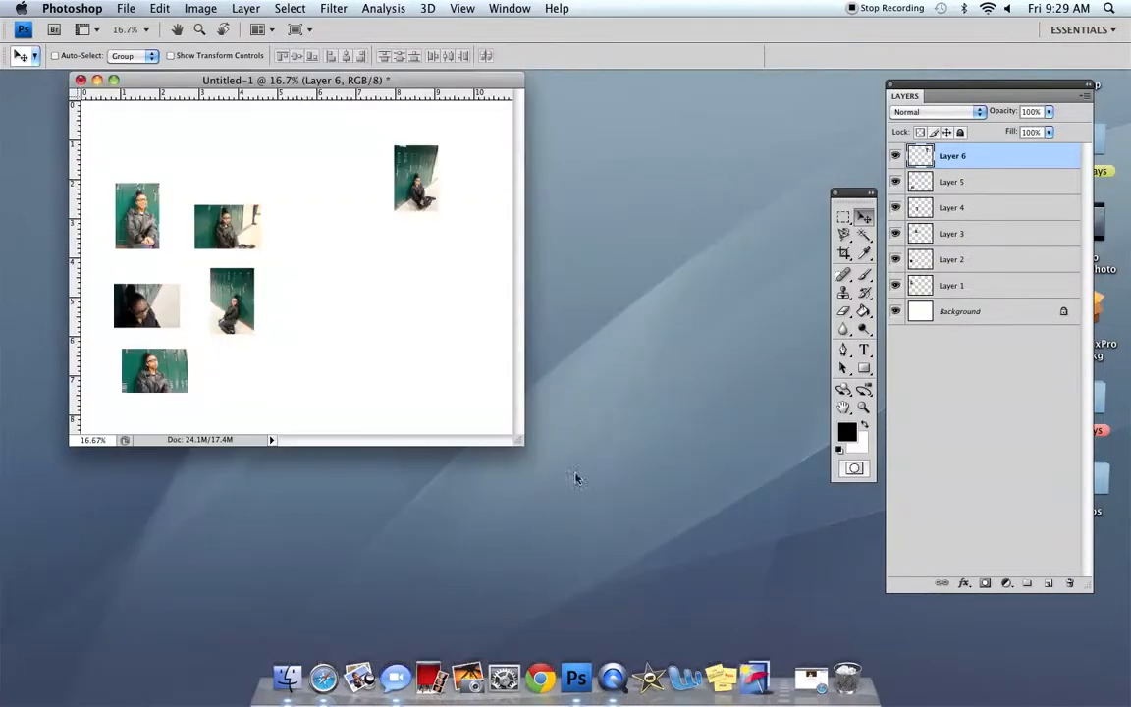
{"action": "left_click_drag", "start_coordinate": [512, 440], "coordinate": [743, 593]}
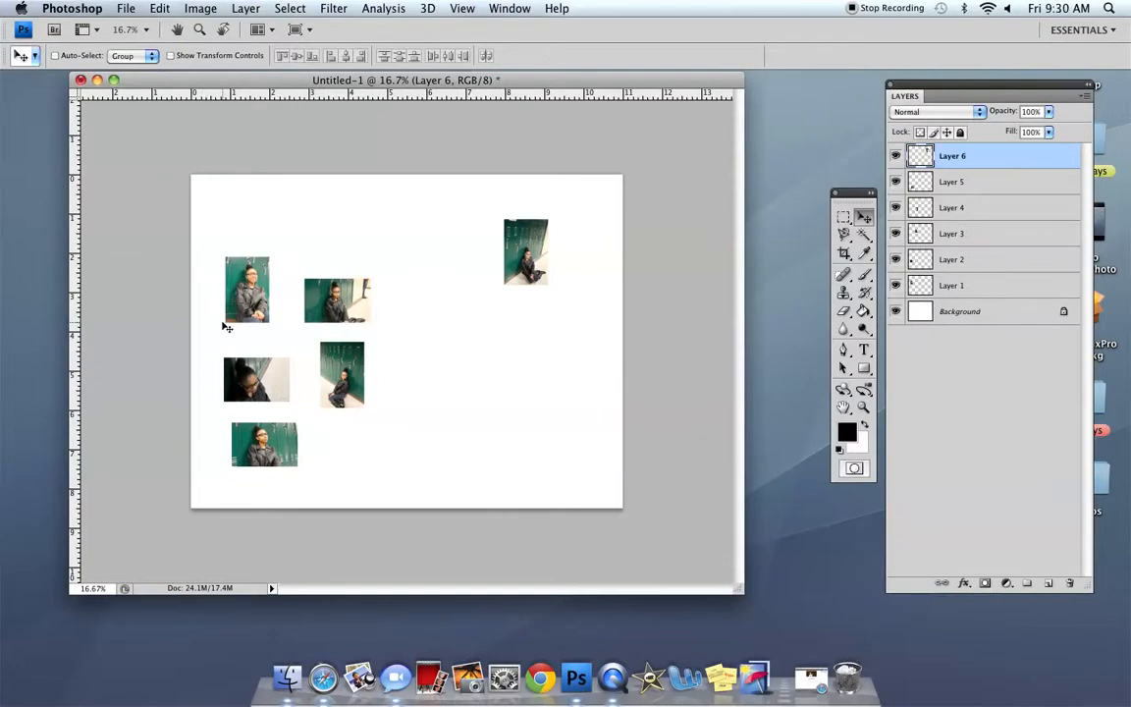
- Arrange the six photos in two rows of three around the middle of the page
{"action": "left_click_drag", "start_coordinate": [510, 262], "coordinate": [447, 423]}
{"action": "left_click_drag", "start_coordinate": [388, 358], "coordinate": [416, 384]}
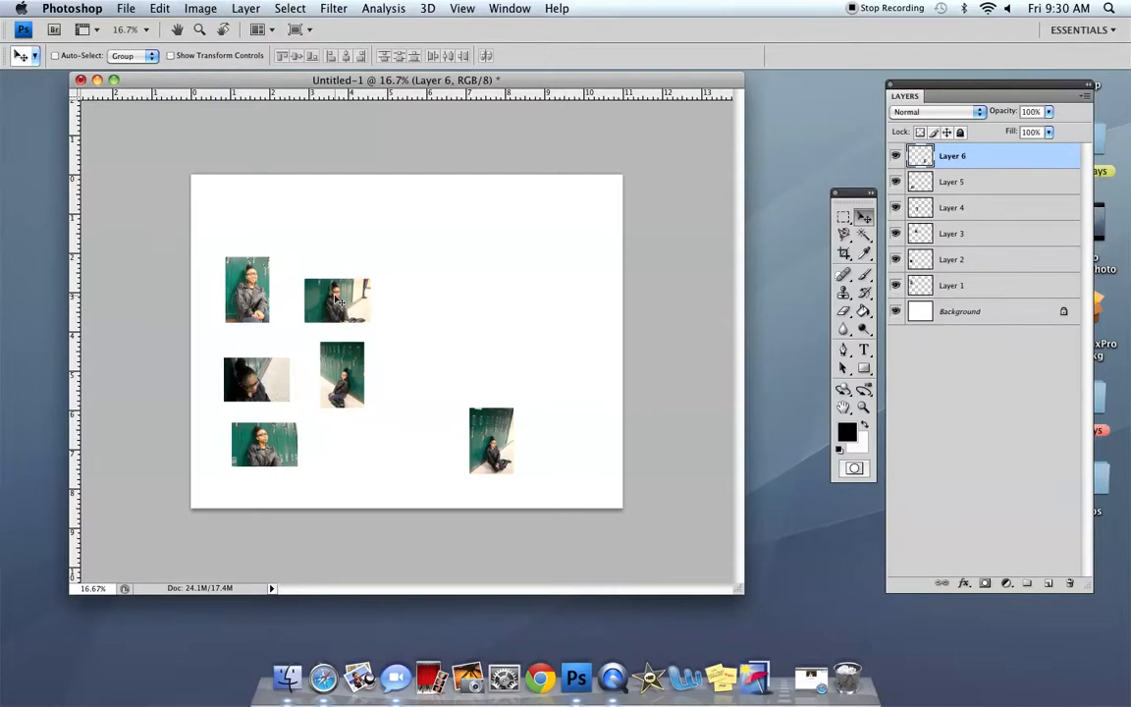
{"action": "left_click_drag", "start_coordinate": [337, 300], "coordinate": [501, 288]}
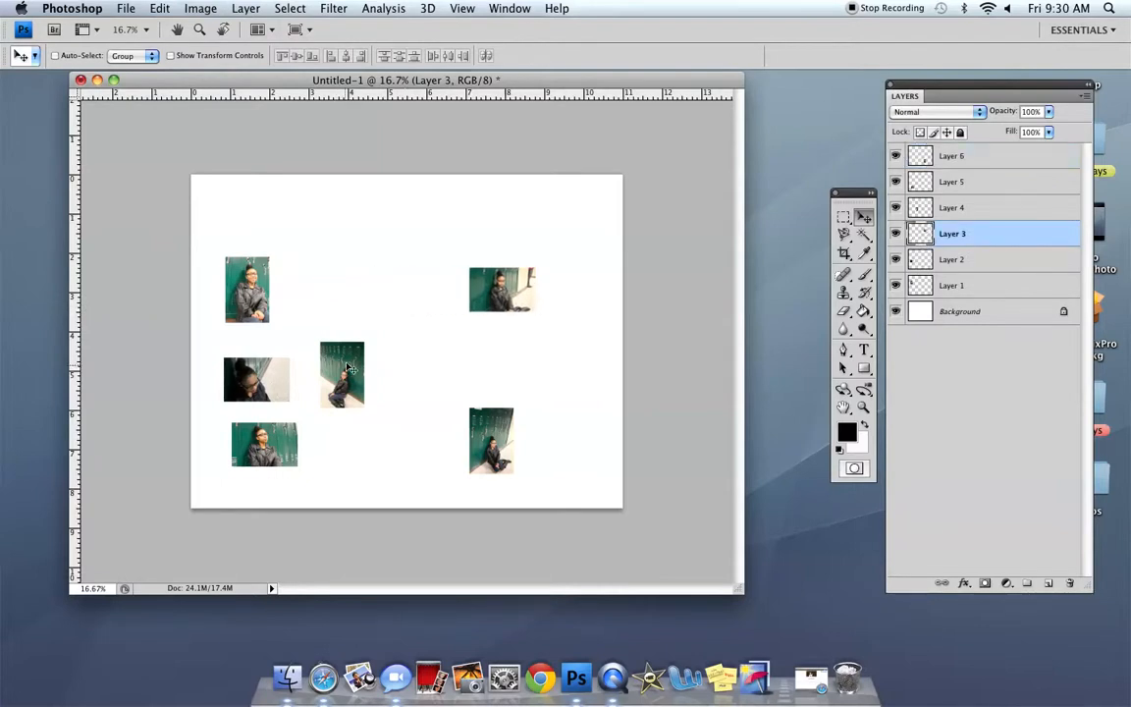
{"action": "left_click_drag", "start_coordinate": [333, 356], "coordinate": [424, 271]}
{"action": "left_click_drag", "start_coordinate": [276, 297], "coordinate": [386, 297]}
{"action": "left_click_drag", "start_coordinate": [253, 356], "coordinate": [321, 362]}
{"action": "left_click_drag", "start_coordinate": [293, 454], "coordinate": [425, 394]}
{"action": "left_click_drag", "start_coordinate": [489, 440], "coordinate": [467, 373]}
{"action": "left_click_drag", "start_coordinate": [334, 267], "coordinate": [312, 299]}
{"action": "left_click_drag", "start_coordinate": [433, 290], "coordinate": [399, 323]}
{"action": "left_click_drag", "start_coordinate": [504, 304], "coordinate": [472, 326]}
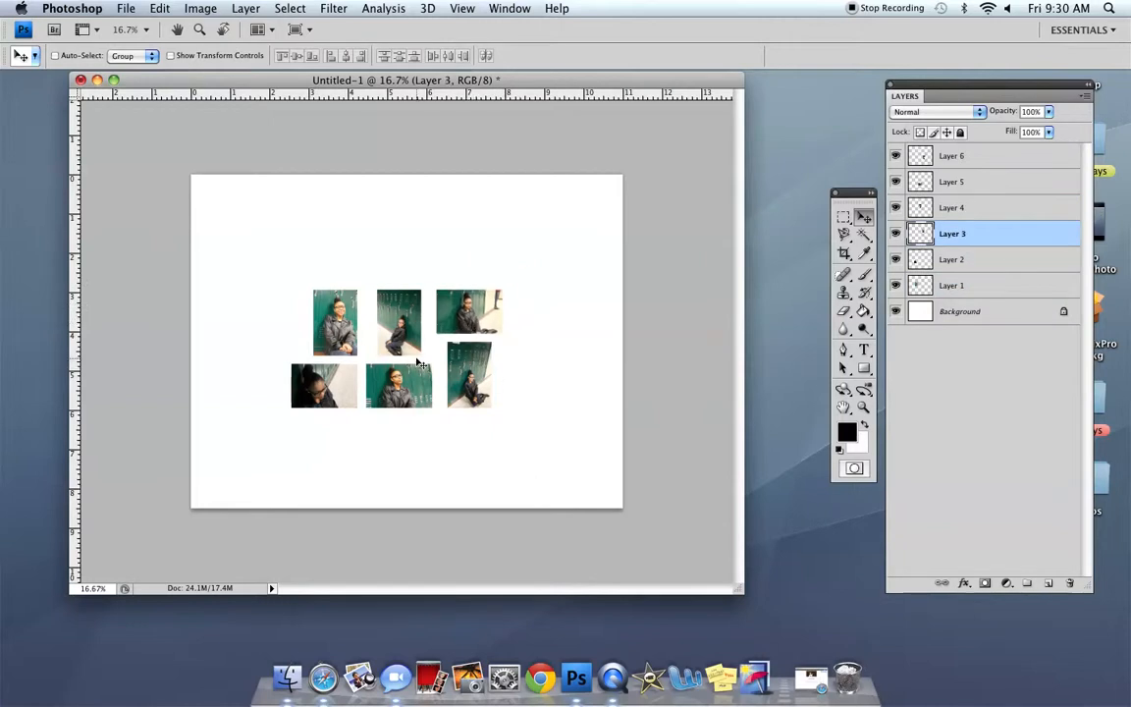
{"action": "mouse_move", "coordinate": [470, 318]}
{"action": "left_mouse_down"}
{"action": "mouse_move", "coordinate": [507, 293]}
{"action": "mouse_move", "coordinate": [488, 317]}
{"action": "left_mouse_up"}
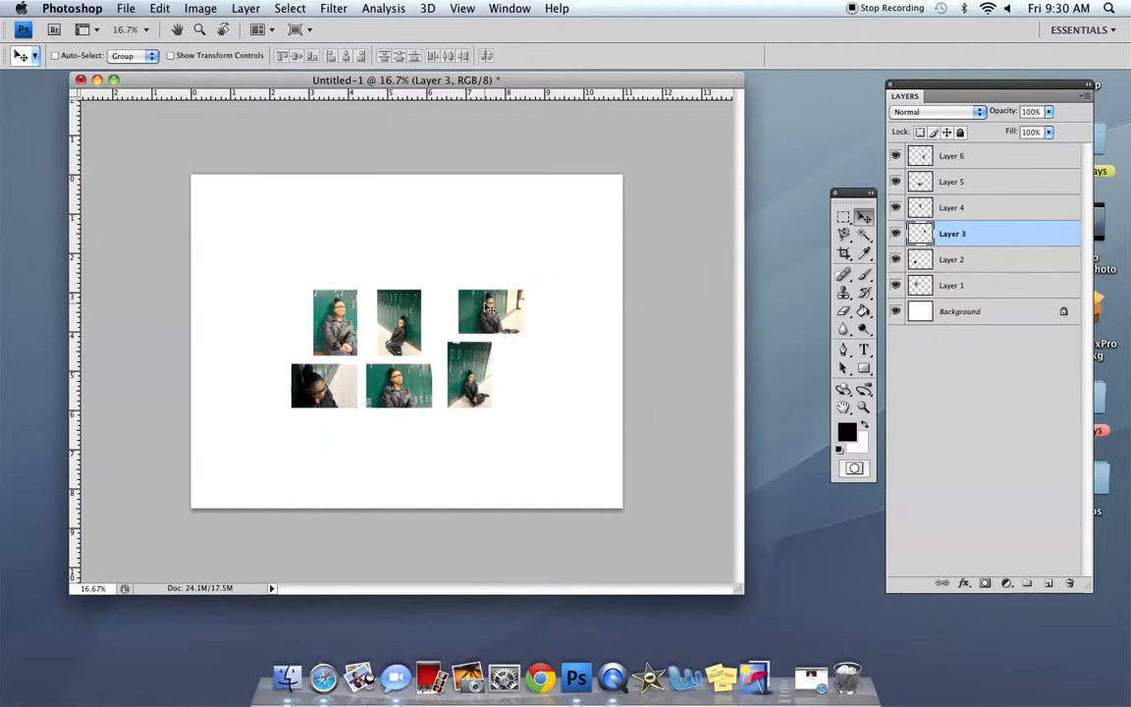
- Scale the Layer 3 photo proportionally to about 235% toward the page's upper right and shift it slightly left
{"action": "key", "text": "super+t"}
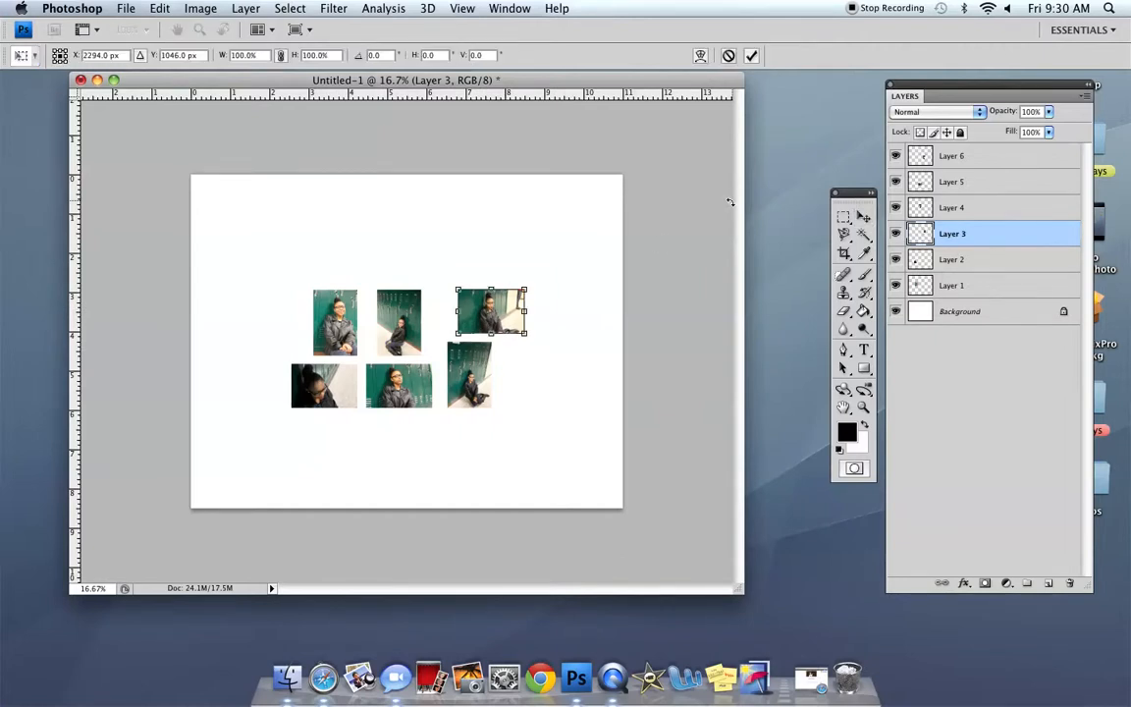
{"action": "left_click_drag", "start_coordinate": [527, 286], "coordinate": [612, 220]}
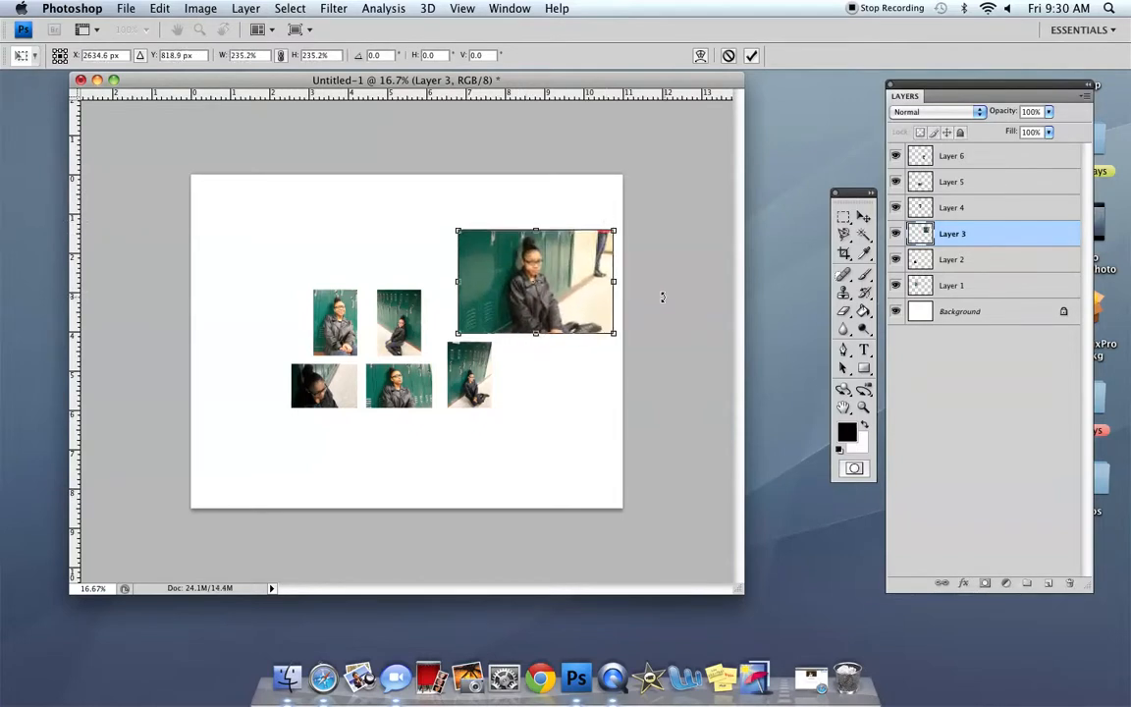
{"action": "key", "text": "Return"}
{"action": "left_click_drag", "start_coordinate": [543, 265], "coordinate": [528, 263]}
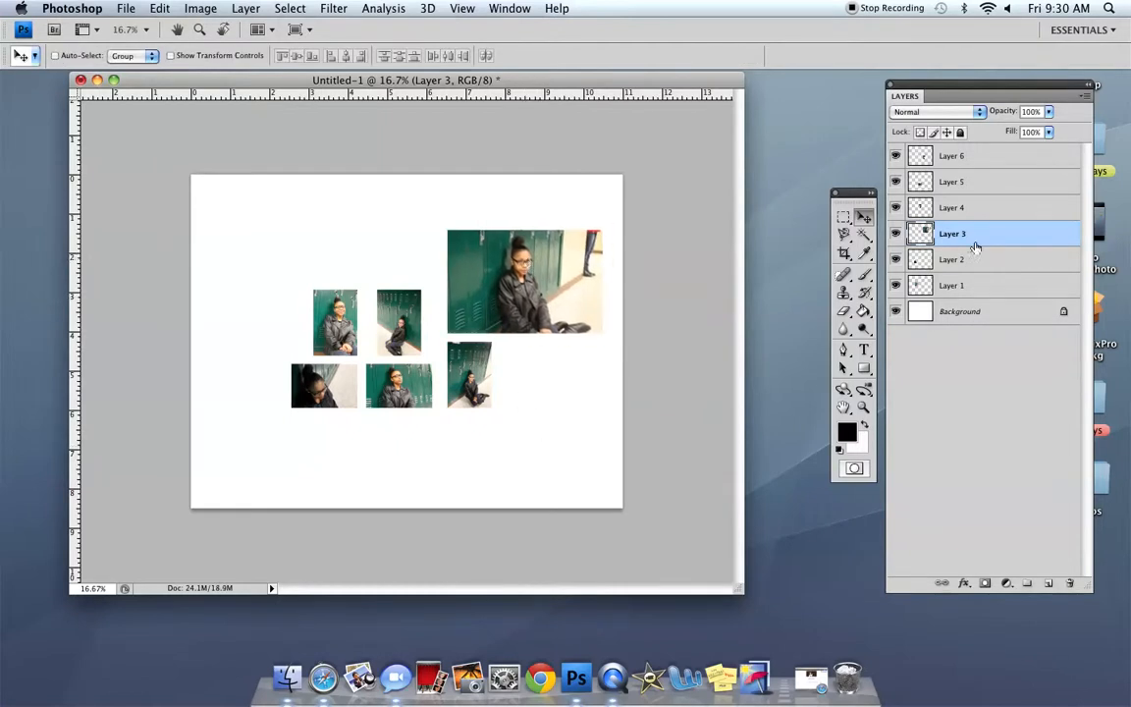
- Move the Layer 6 photo slightly down and enlarge it proportionally to about twice its size below the Layer 3 photo
{"action": "left_click", "coordinate": [950, 265]}
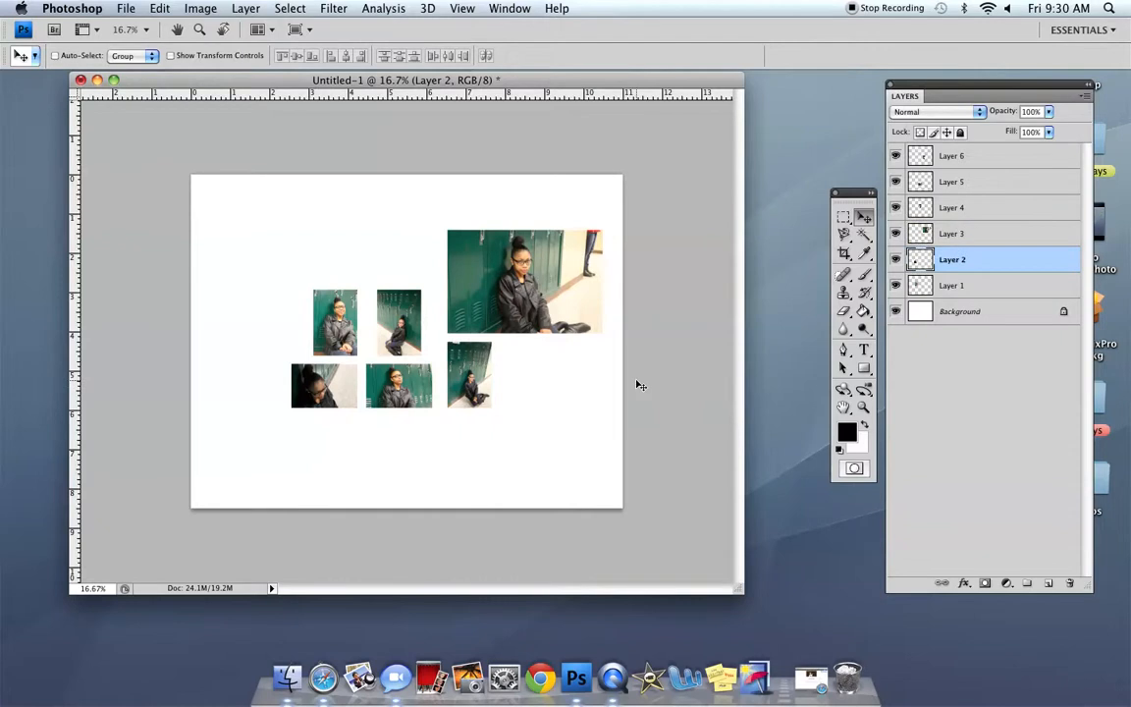
{"action": "left_click_drag", "start_coordinate": [483, 382], "coordinate": [470, 410]}
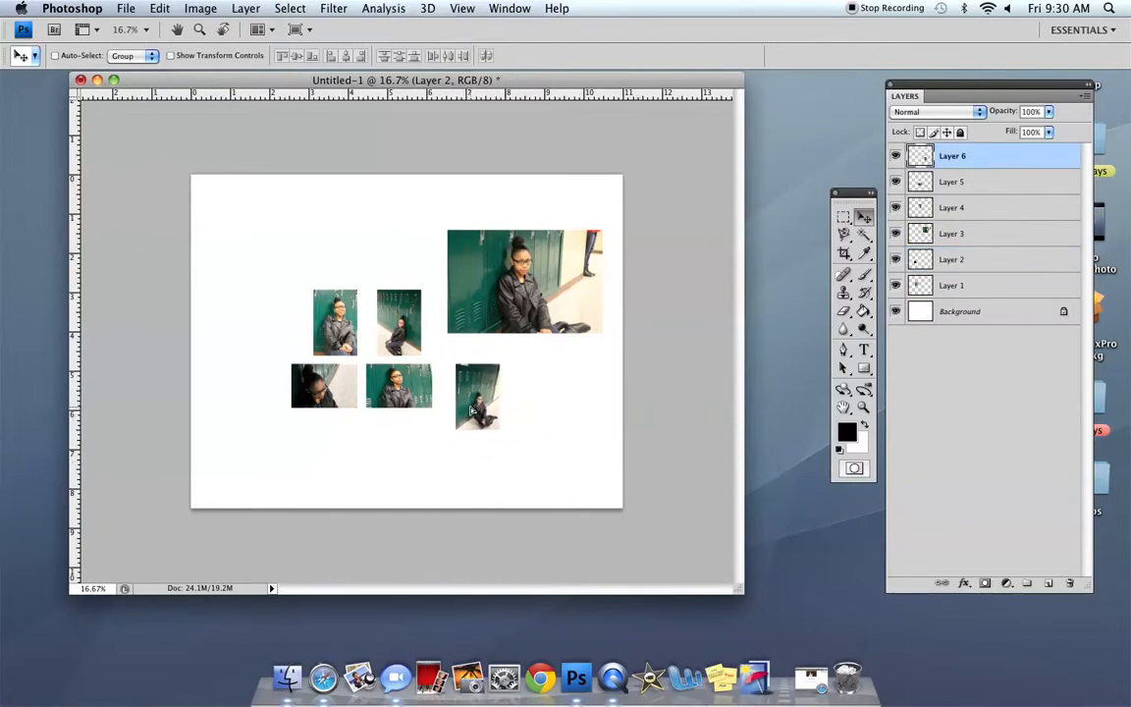
{"action": "key", "text": "super+t"}
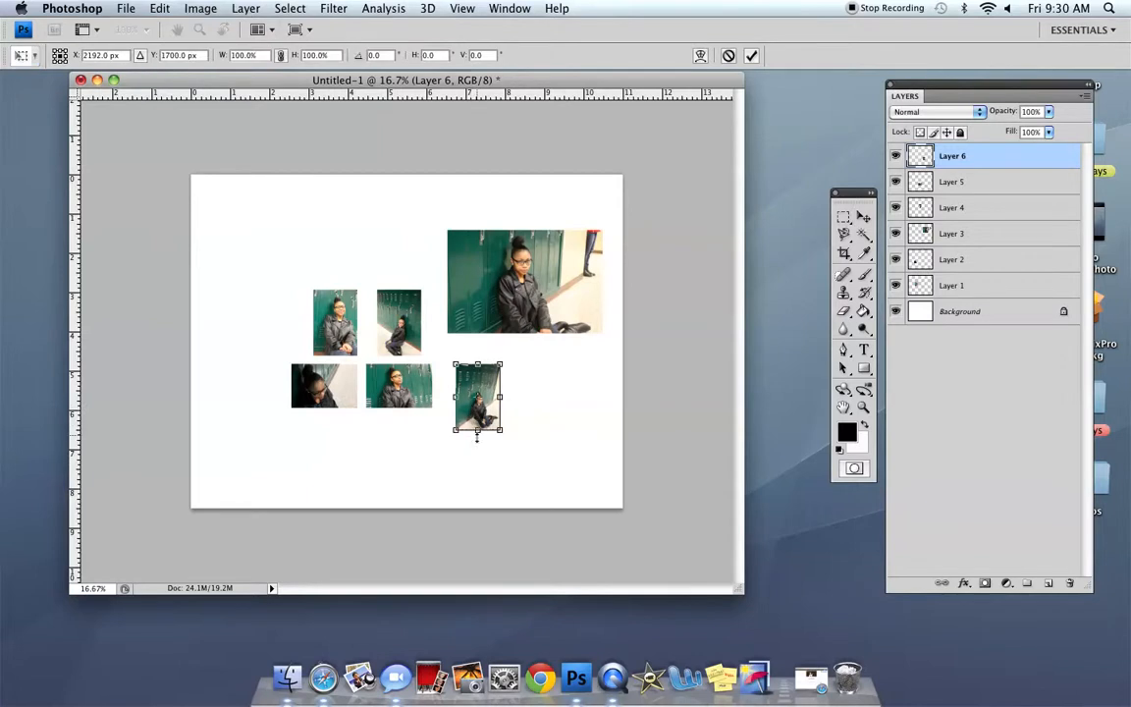
{"action": "left_click_drag", "start_coordinate": [501, 430], "coordinate": [558, 449]}
{"action": "key", "text": "Return"}
- Scale the Layer 4 photo in the middle of the upper row proportionally to about 204%
{"action": "left_click", "coordinate": [403, 319], "text": "super"}
{"action": "key", "text": "super+t"}
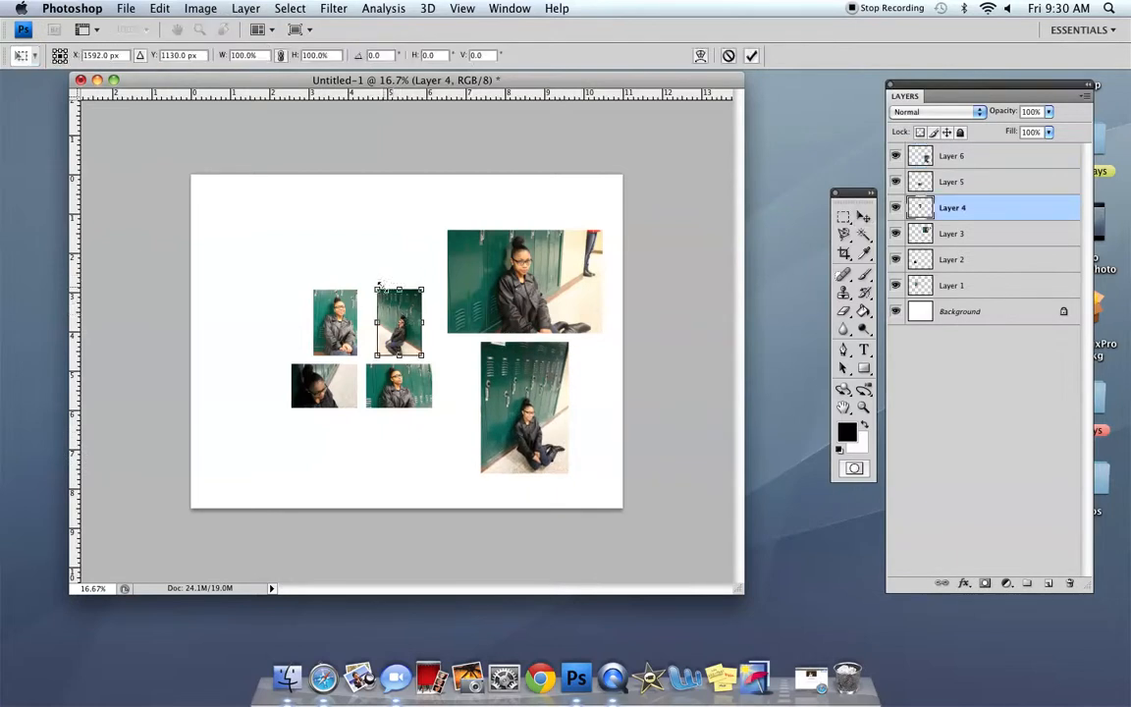
{"action": "left_click_drag", "start_coordinate": [382, 285], "coordinate": [353, 247]}
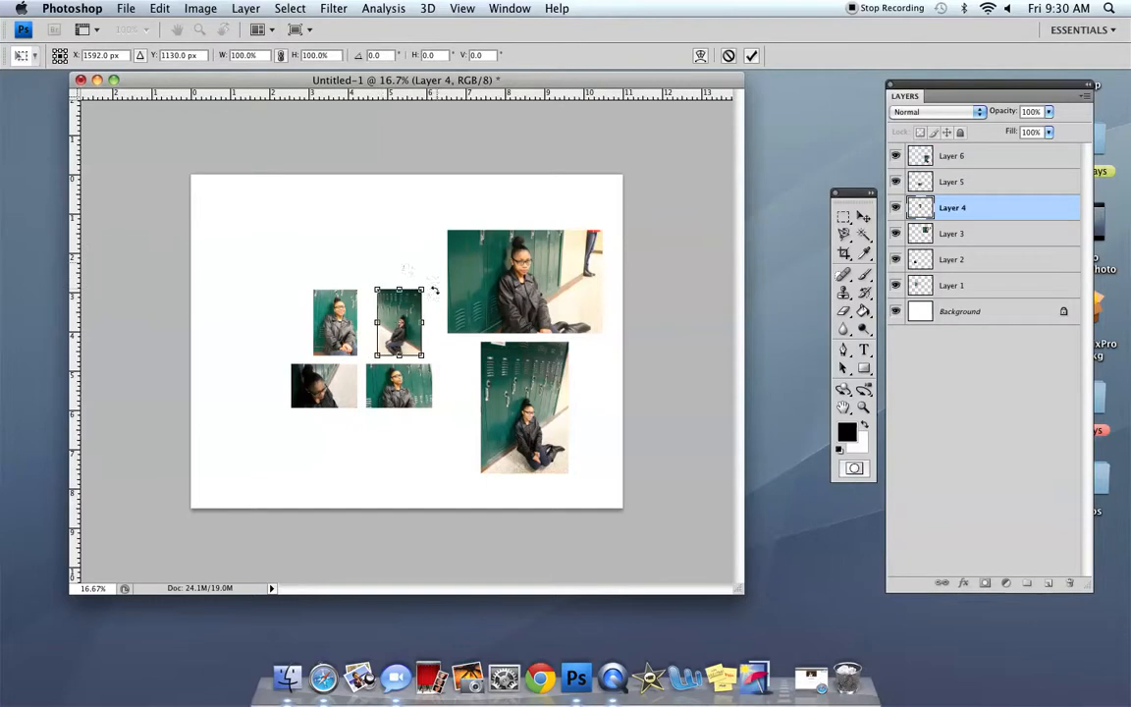
{"action": "left_click_drag", "start_coordinate": [424, 286], "coordinate": [465, 215]}
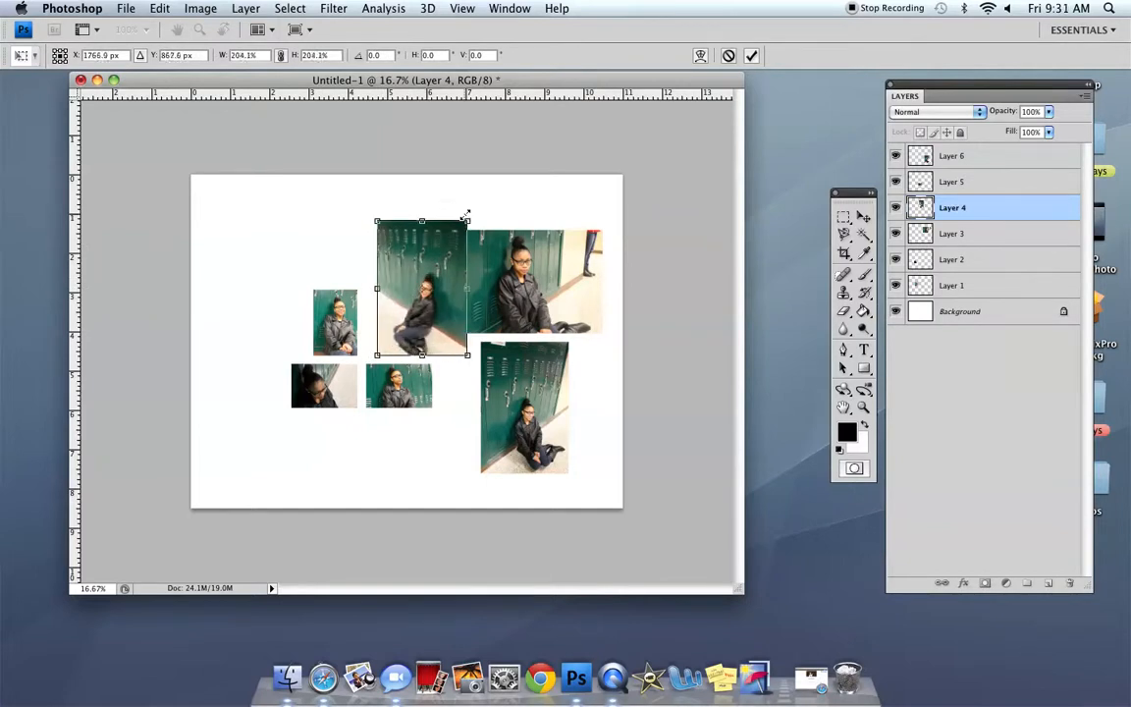
{"action": "key", "text": "Return"}
- Enlarge the Layer 1 photo in the upper row proportionally to about twice its size, extending up and left
{"action": "left_click", "coordinate": [339, 319], "text": "super"}
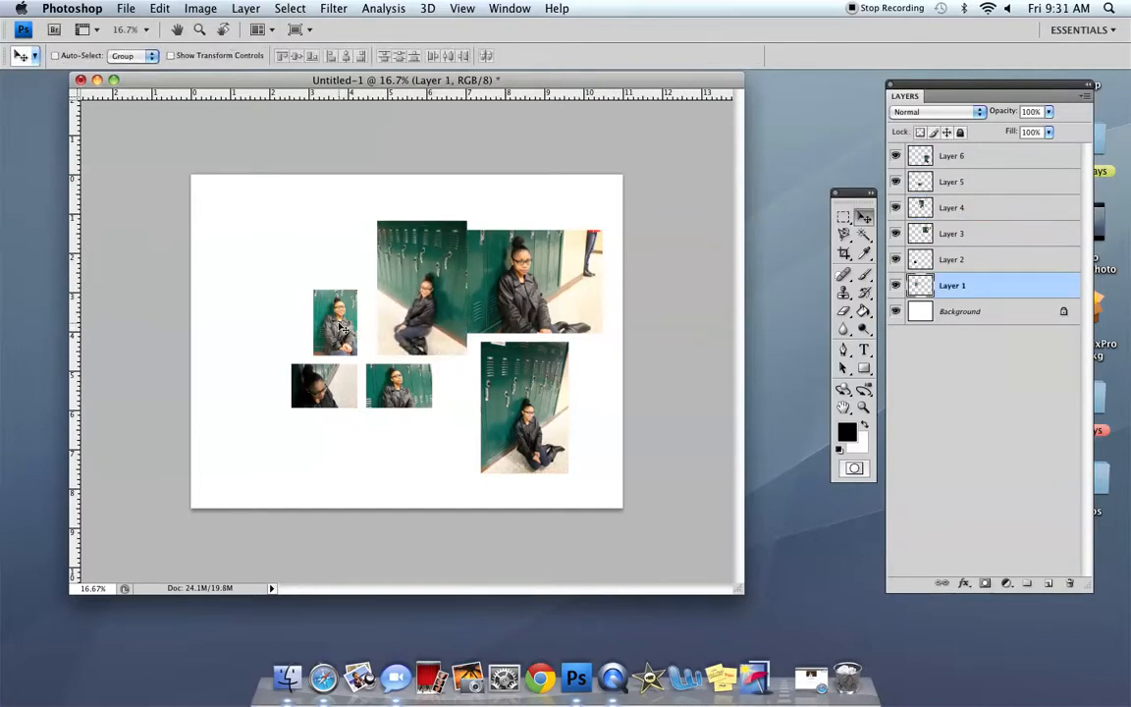
{"action": "key", "text": "super+t"}
{"action": "left_click_drag", "start_coordinate": [312, 290], "coordinate": [245, 238]}
{"action": "key", "text": "Return"}
- Enlarge the Layer 2 photo in the lower row proportionally to about twice its size, extending down and left
{"action": "left_click", "coordinate": [319, 388], "text": "super"}
{"action": "key", "text": "super+t"}
{"action": "left_click_drag", "start_coordinate": [291, 413], "coordinate": [224, 442]}
{"action": "key", "text": "Return"}
- Scale the Layer 5 photo in the middle of the lower row proportionally to about 199.5%
{"action": "left_click", "coordinate": [420, 407], "text": "super"}
{"action": "key", "text": "super+t"}
{"action": "left_click_drag", "start_coordinate": [434, 413], "coordinate": [474, 485]}
{"action": "key", "text": "Return"}
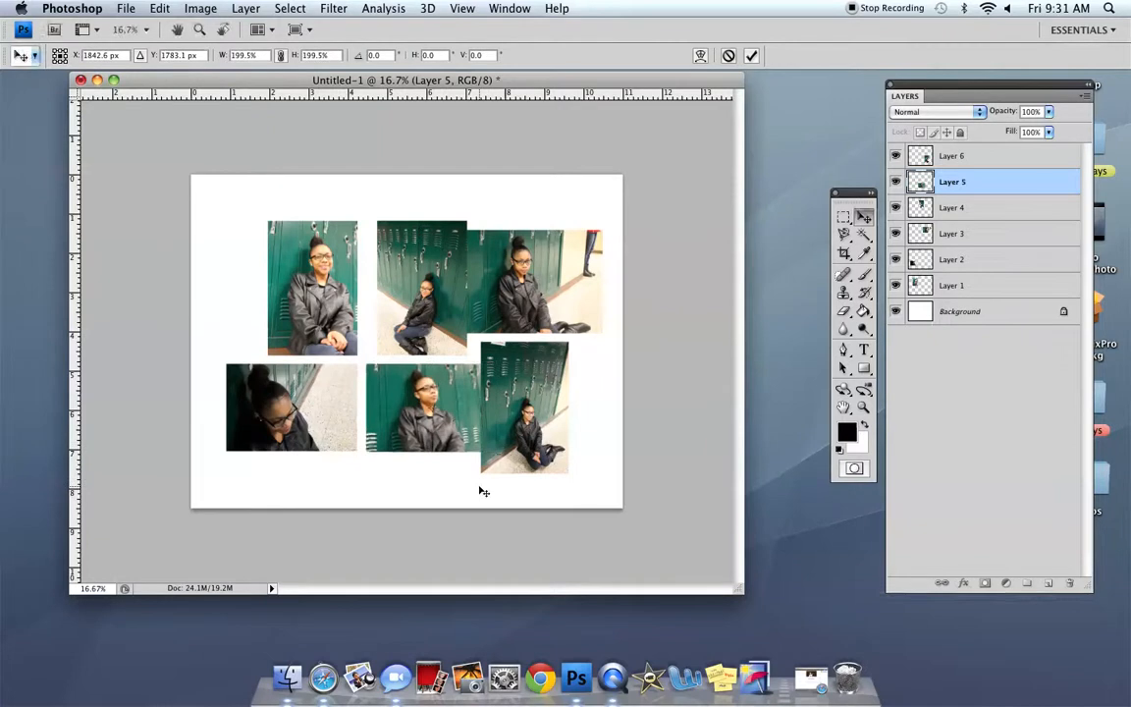
- Move the enlarged photos apart across the page so that they no longer overlap
{"action": "mouse_move", "coordinate": [322, 429]}
{"action": "left_mouse_down"}
{"action": "mouse_move", "coordinate": [298, 450]}
{"action": "mouse_move", "coordinate": [305, 442]}
{"action": "left_mouse_up"}
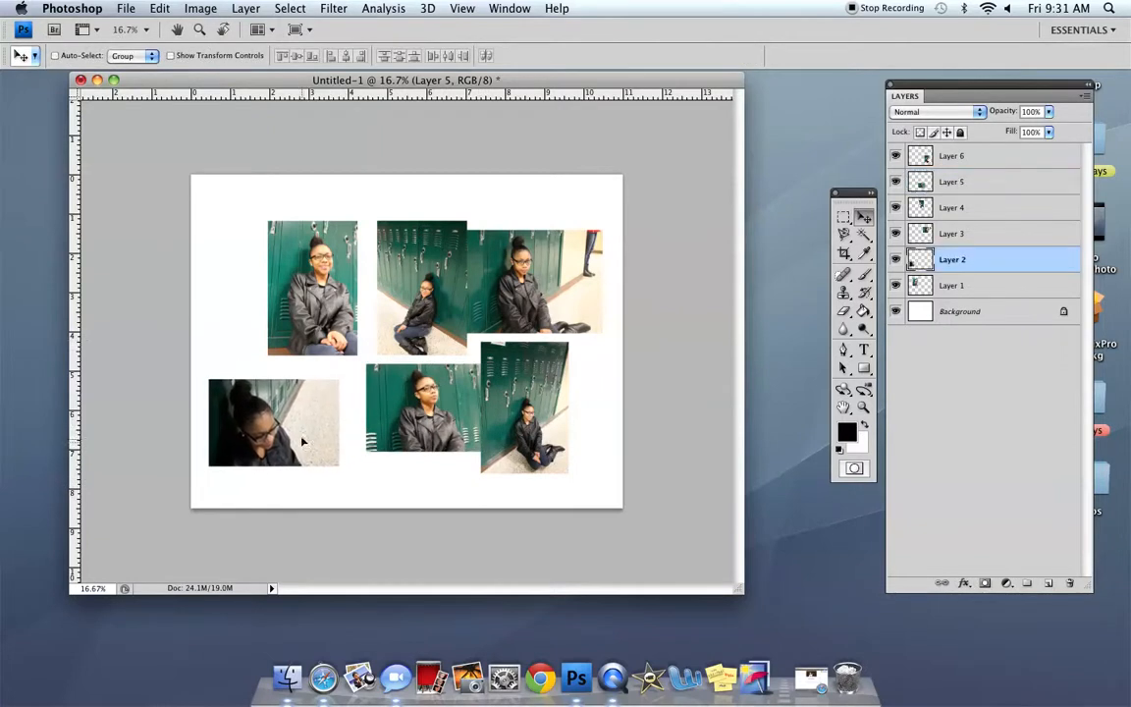
{"action": "mouse_move", "coordinate": [413, 432]}
{"action": "left_mouse_down"}
{"action": "mouse_move", "coordinate": [386, 444]}
{"action": "mouse_move", "coordinate": [395, 444]}
{"action": "left_mouse_up"}
{"action": "left_click_drag", "start_coordinate": [500, 433], "coordinate": [516, 433]}
{"action": "left_click_drag", "start_coordinate": [310, 298], "coordinate": [302, 307]}
{"action": "left_click_drag", "start_coordinate": [402, 259], "coordinate": [395, 258]}
{"action": "mouse_move", "coordinate": [540, 283]}
{"action": "left_mouse_down"}
{"action": "mouse_move", "coordinate": [557, 282]}
{"action": "mouse_move", "coordinate": [542, 280]}
{"action": "left_mouse_up"}
- Fine-tune the photo positions to tighten the gaps between neighbouring photos in both rows
{"action": "left_click_drag", "start_coordinate": [307, 253], "coordinate": [329, 263]}
{"action": "left_click_drag", "start_coordinate": [504, 288], "coordinate": [491, 288]}
{"action": "left_click_drag", "start_coordinate": [543, 381], "coordinate": [536, 380]}
{"action": "left_click_drag", "start_coordinate": [456, 406], "coordinate": [455, 395]}
{"action": "left_click", "coordinate": [295, 422], "text": "super"}
{"action": "left_click_drag", "start_coordinate": [296, 425], "coordinate": [298, 427]}
{"action": "left_click", "coordinate": [508, 420], "text": "super"}
{"action": "left_click_drag", "start_coordinate": [510, 310], "coordinate": [504, 310]}
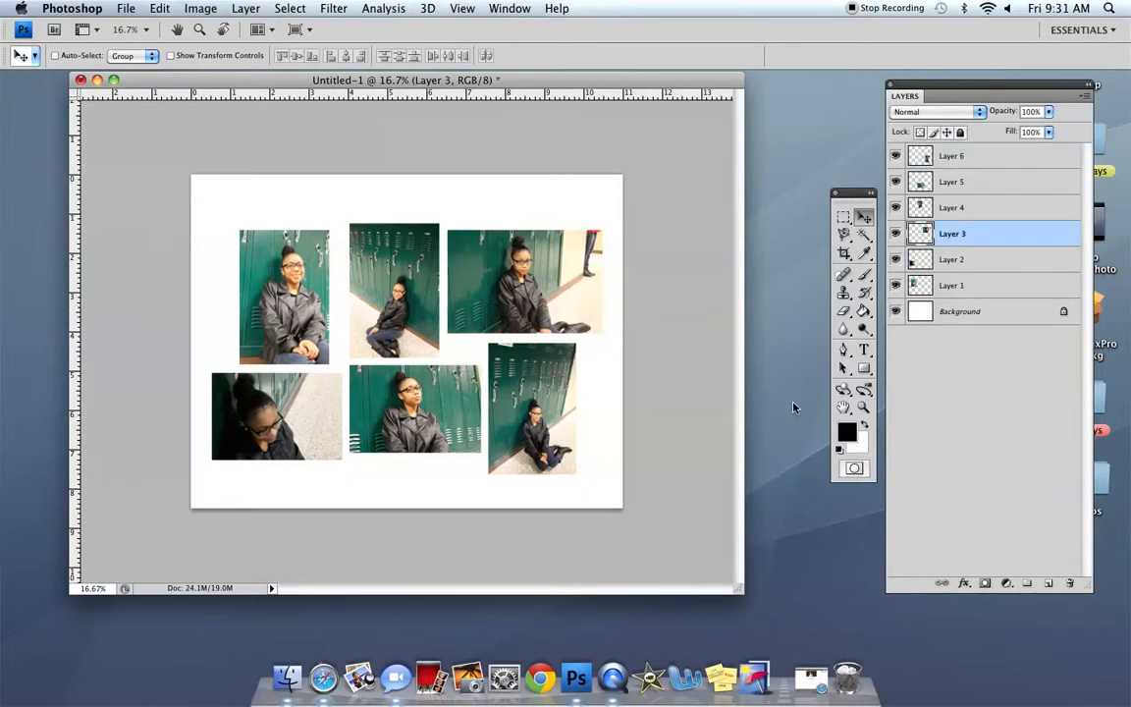
- Set the foreground colour for the Type tool to near-black #000b09
{"action": "left_click", "coordinate": [863, 351]}
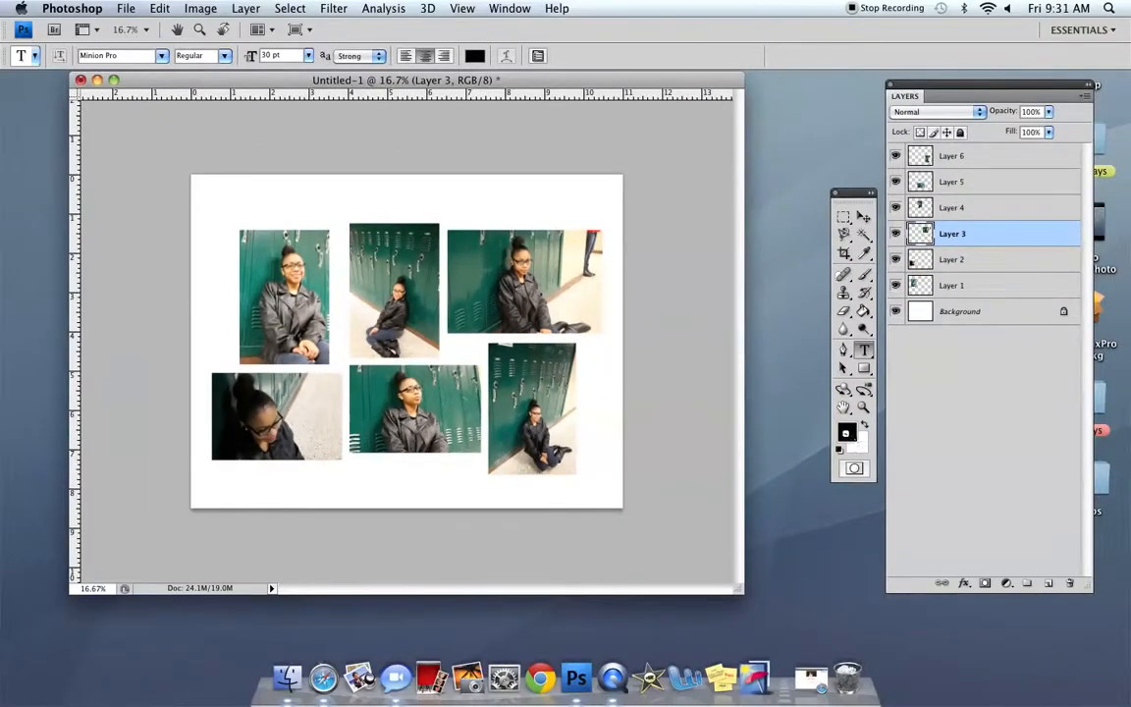
{"action": "left_click", "coordinate": [845, 431]}
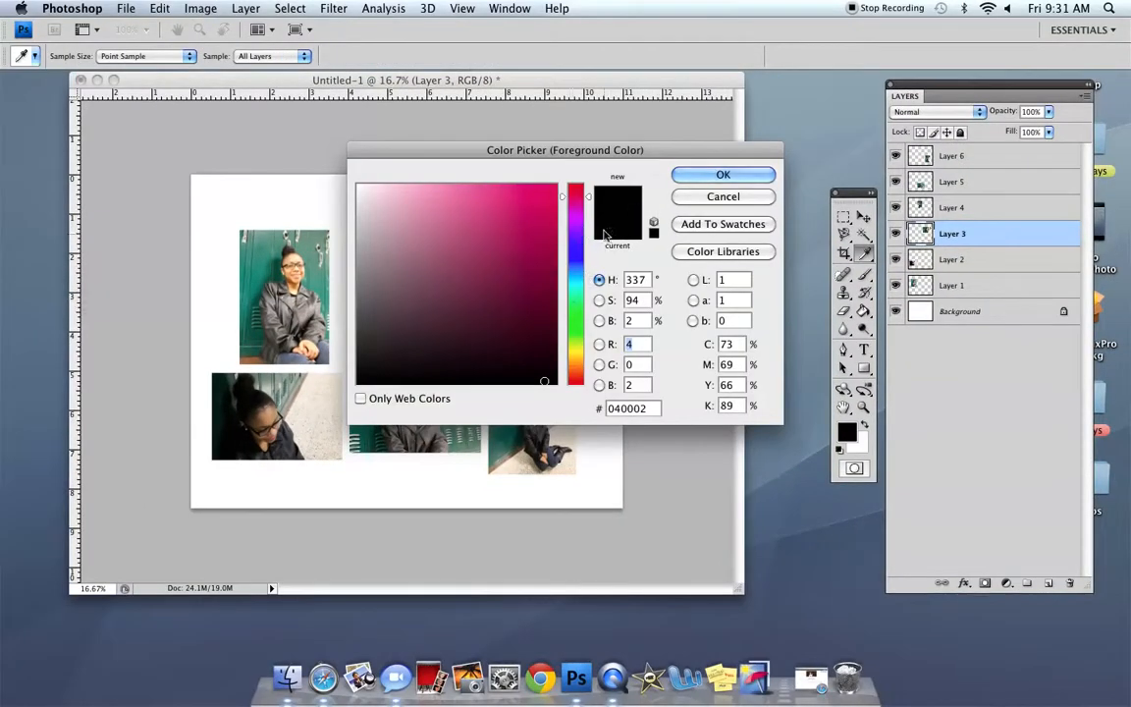
{"action": "left_click", "coordinate": [575, 289]}
{"action": "left_click", "coordinate": [533, 246]}
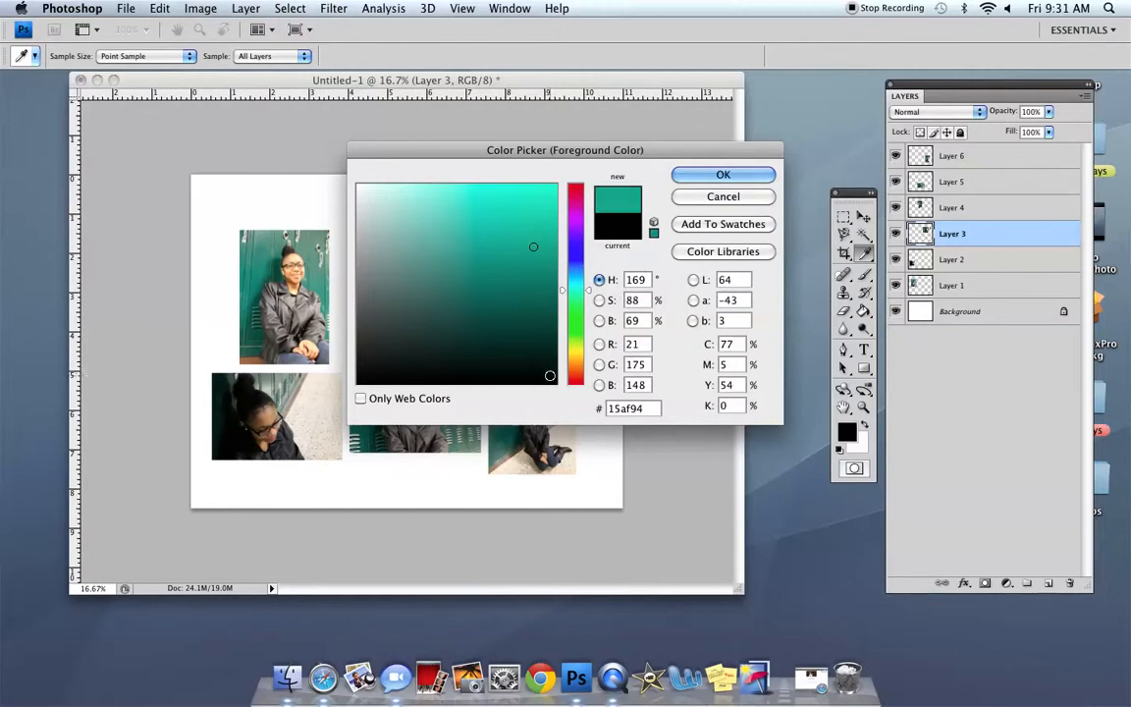
{"action": "left_click", "coordinate": [549, 376]}
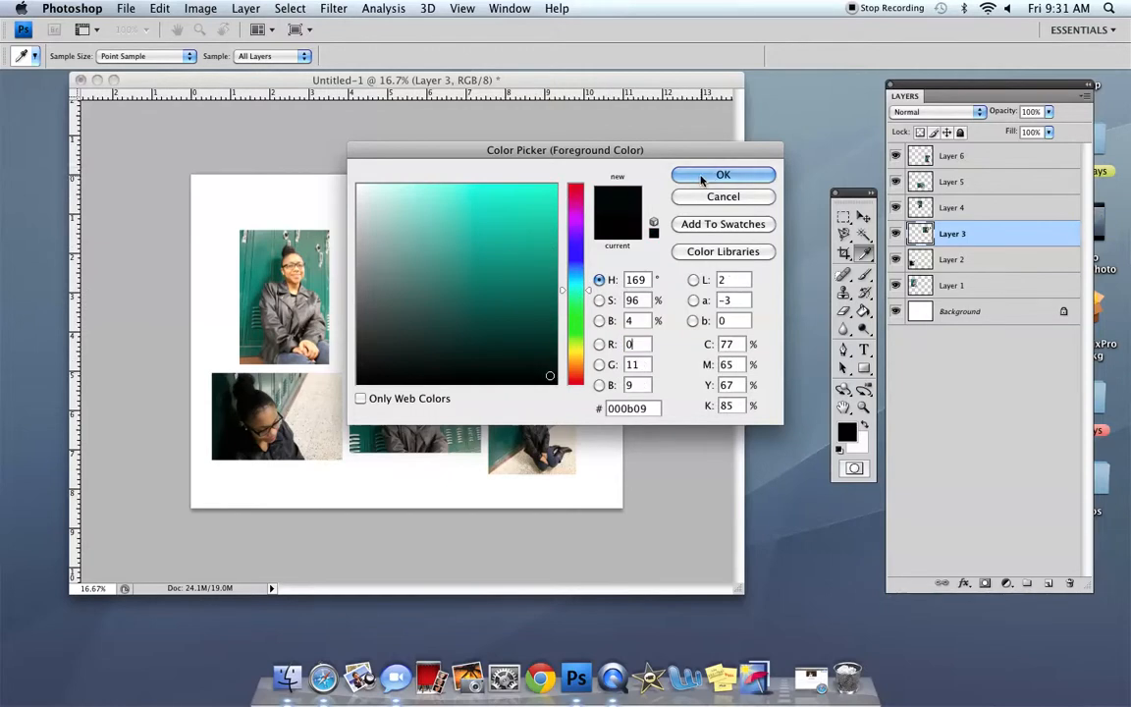
{"action": "left_click", "coordinate": [744, 175]}
- Add the title "Persepective Project" in 30 pt Minion Pro above the photos
{"action": "key", "text": "t"}
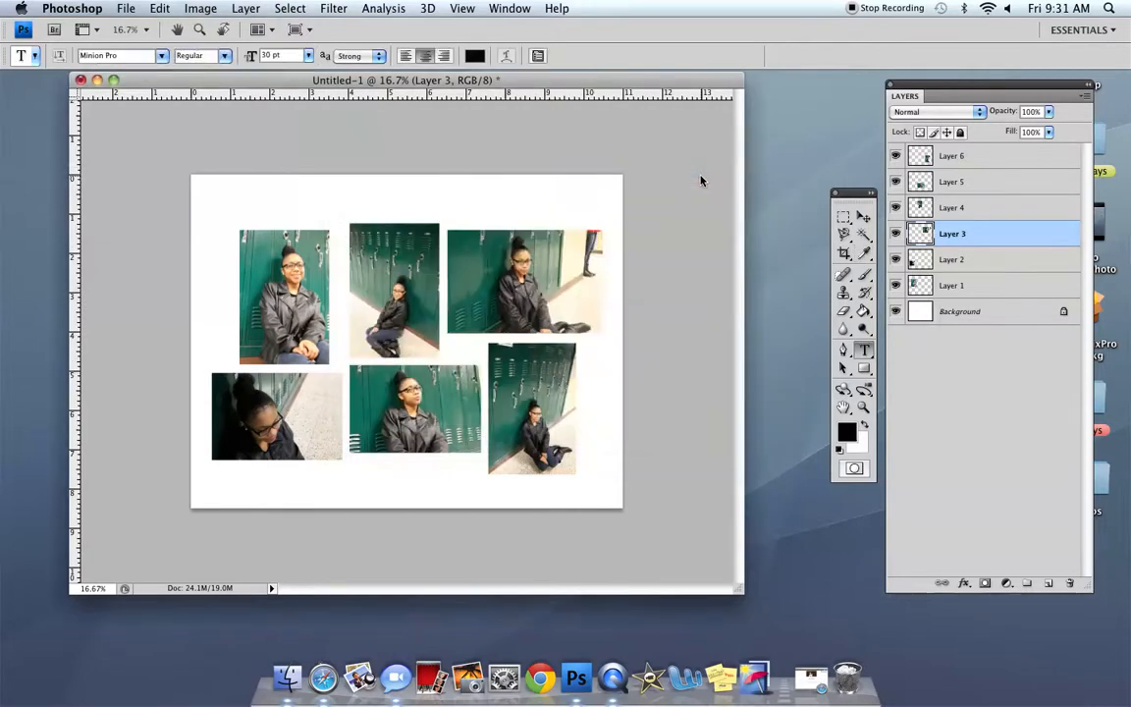
{"action": "left_click", "coordinate": [292, 198]}
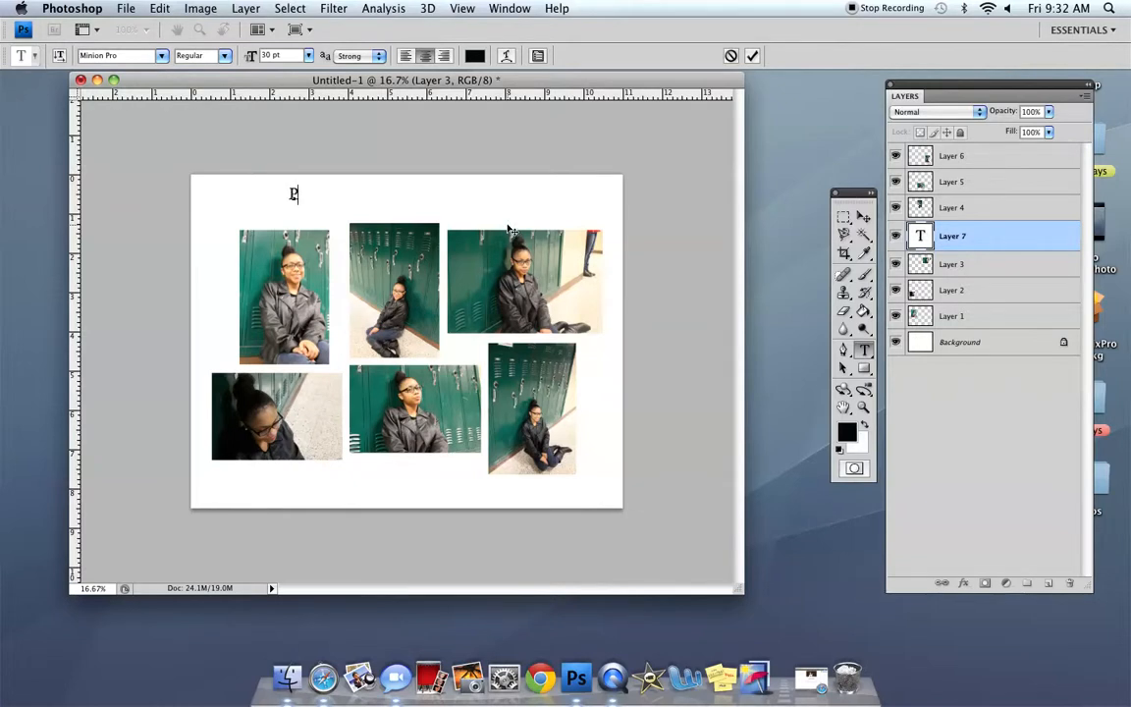
{"action": "type", "text": "ersepective Project"}
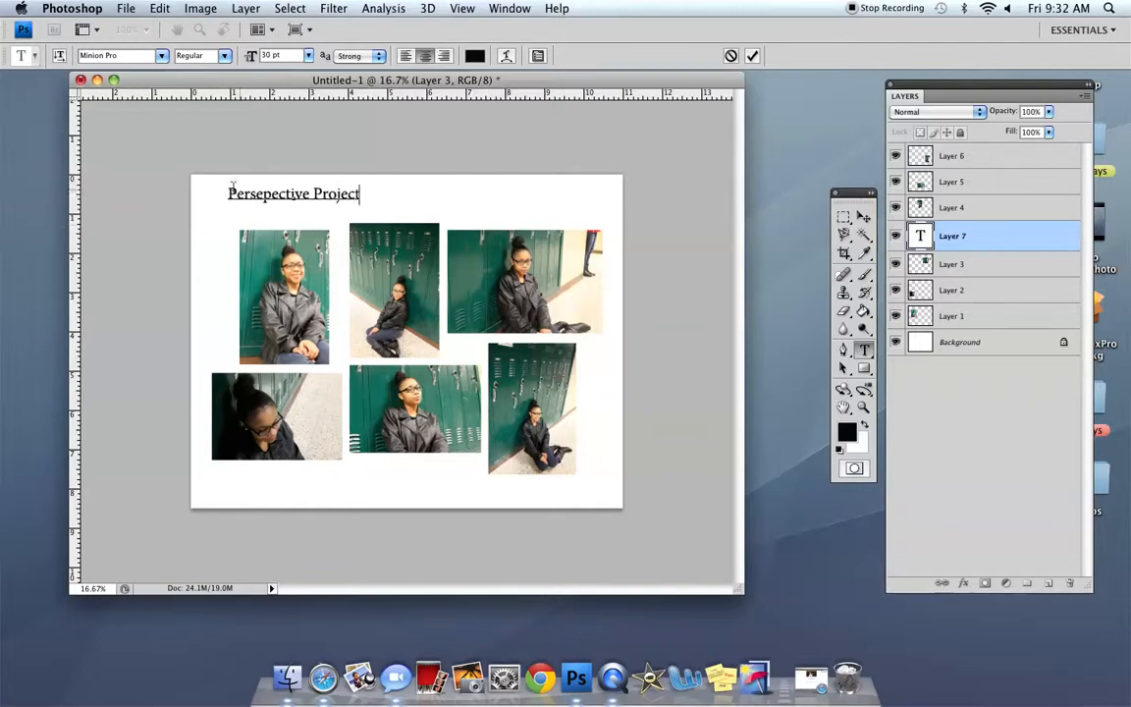
- Set the whole title to 72 pt and move it to the centre of the space above the photos
{"action": "left_click_drag", "start_coordinate": [227, 193], "coordinate": [397, 204]}
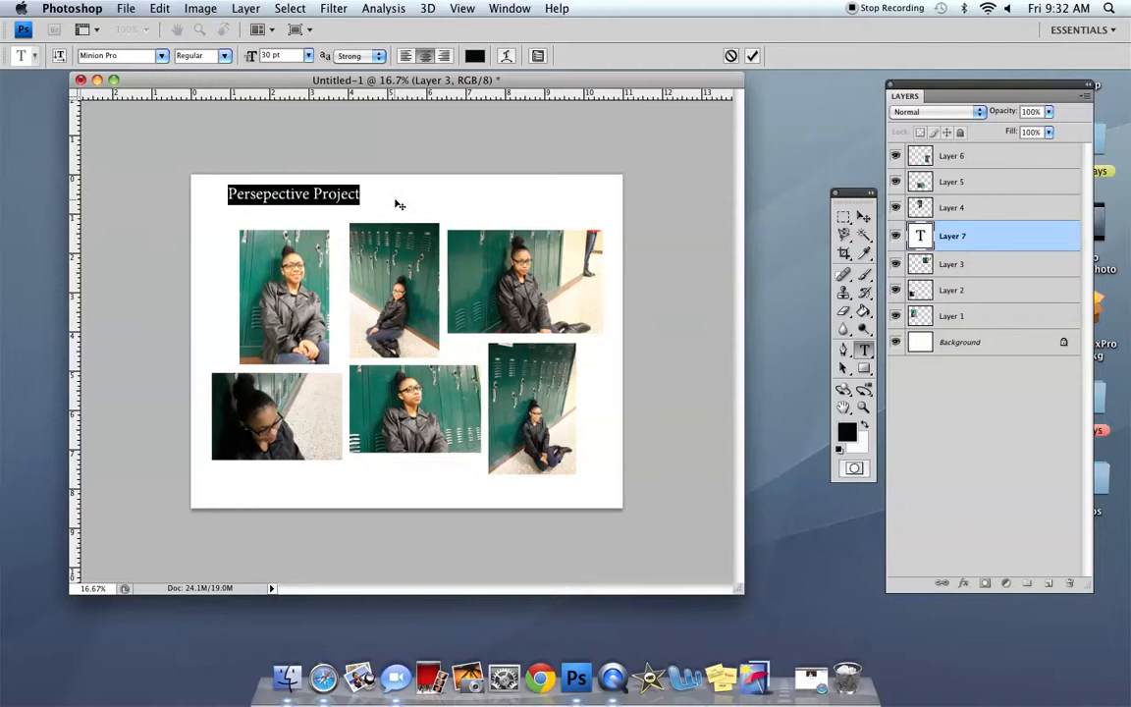
{"action": "left_click", "coordinate": [308, 56]}
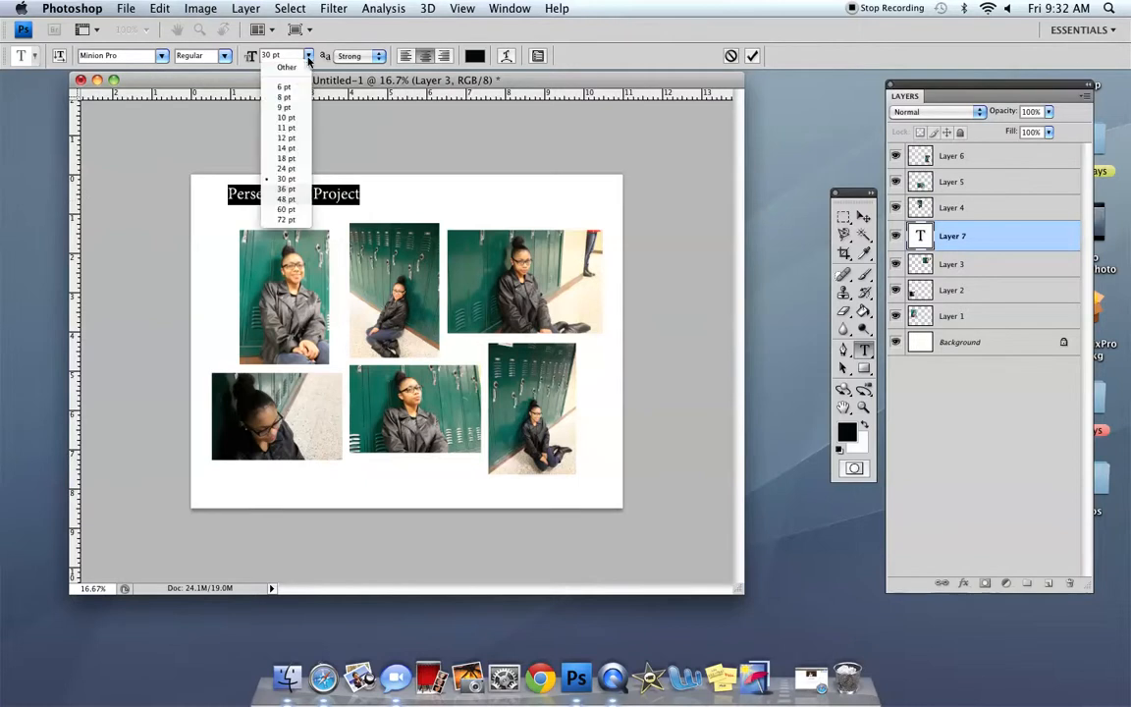
{"action": "left_click", "coordinate": [287, 220]}
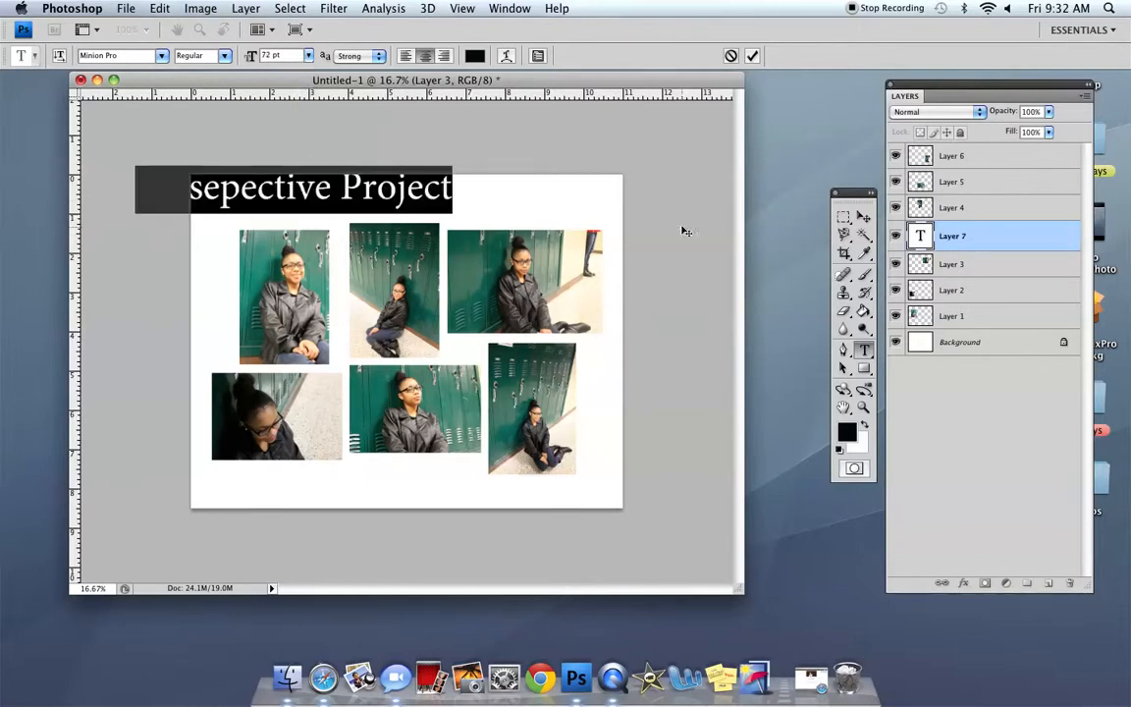
{"action": "left_click", "coordinate": [863, 216]}
{"action": "left_click_drag", "start_coordinate": [381, 194], "coordinate": [501, 211]}
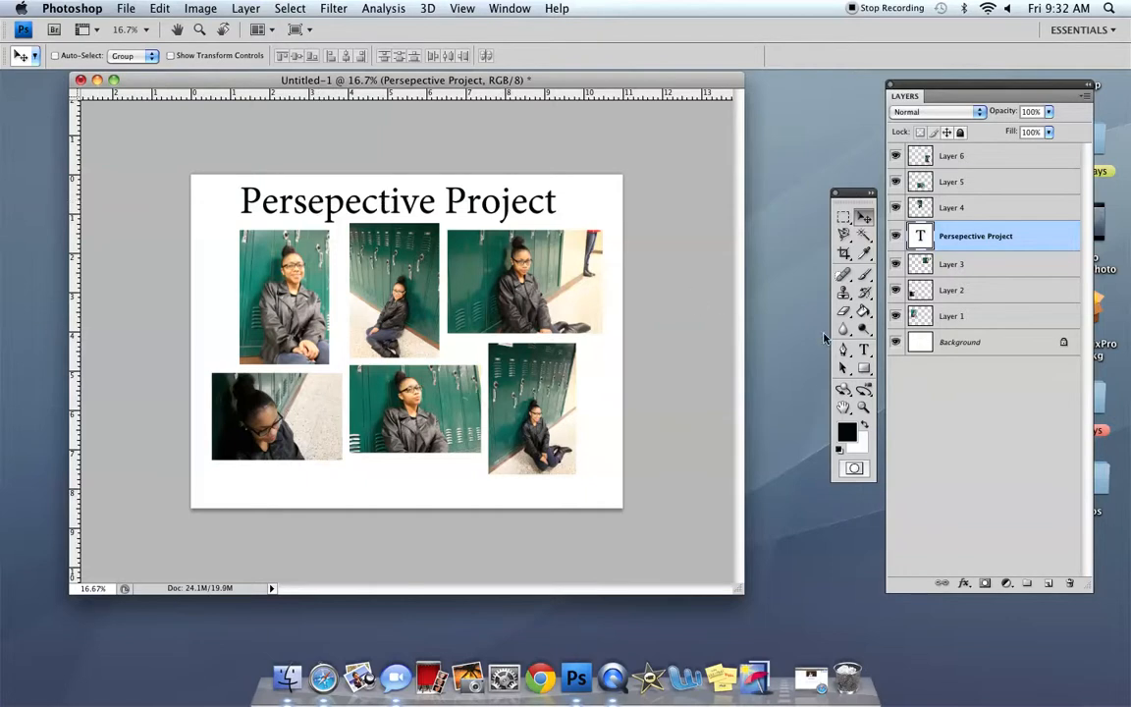
- Correct the title's spelling to "Perspective Project"
{"action": "key", "text": "t"}
{"action": "left_click", "coordinate": [325, 203]}
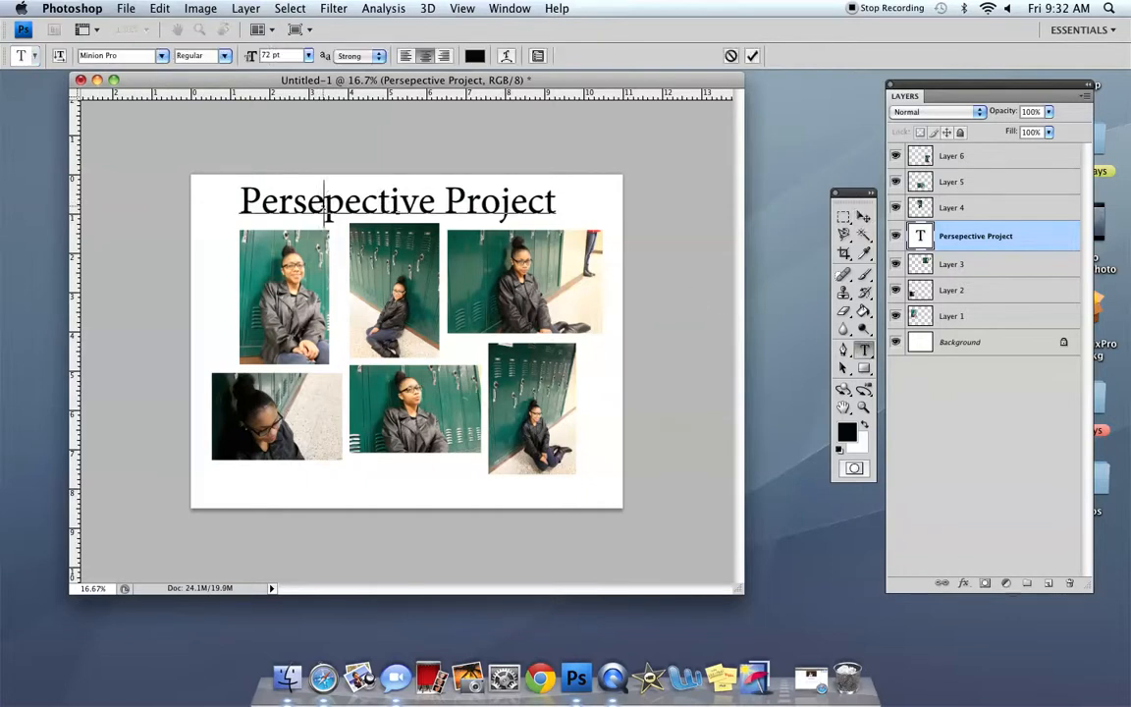
{"action": "key", "text": "BackSpace"}
{"action": "key", "text": "BackSpace"}
{"action": "type", "text": "s"}
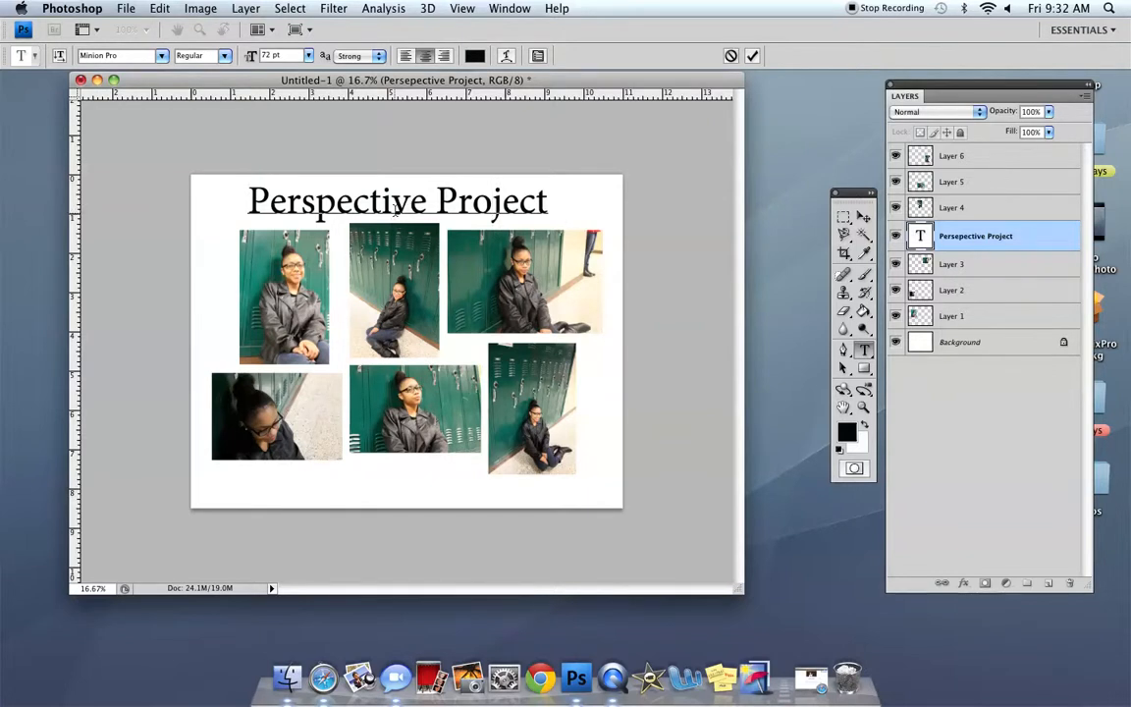
{"action": "key", "text": "BackSpace"}
{"action": "type", "text": "v"}
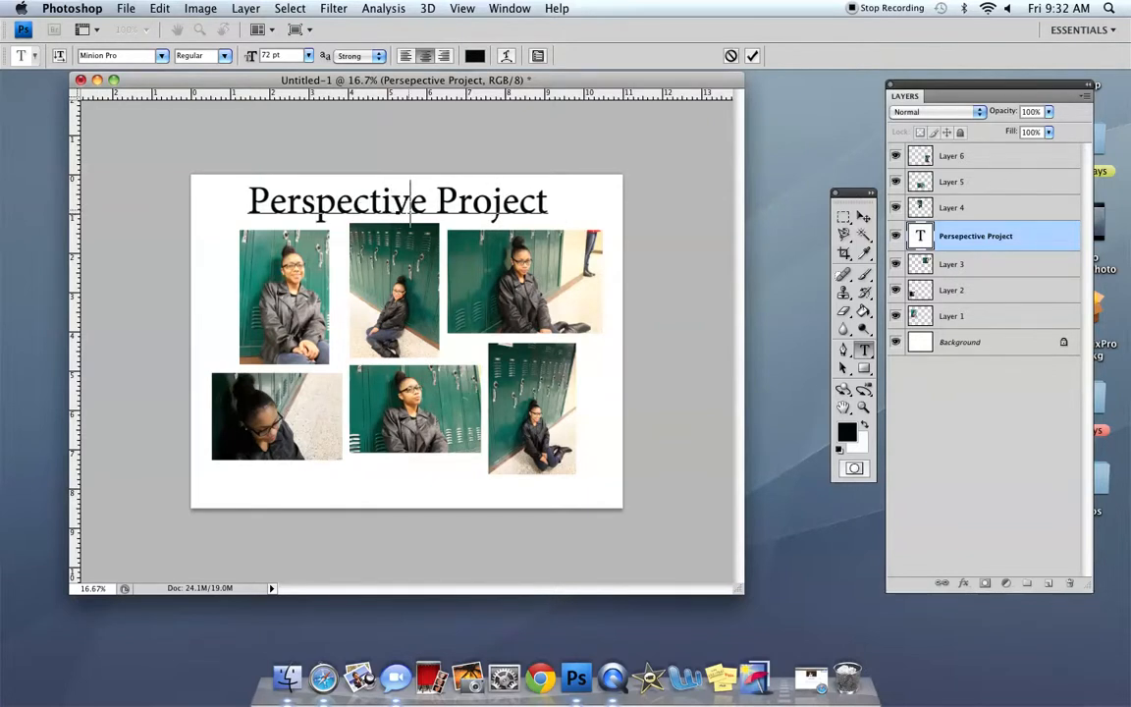